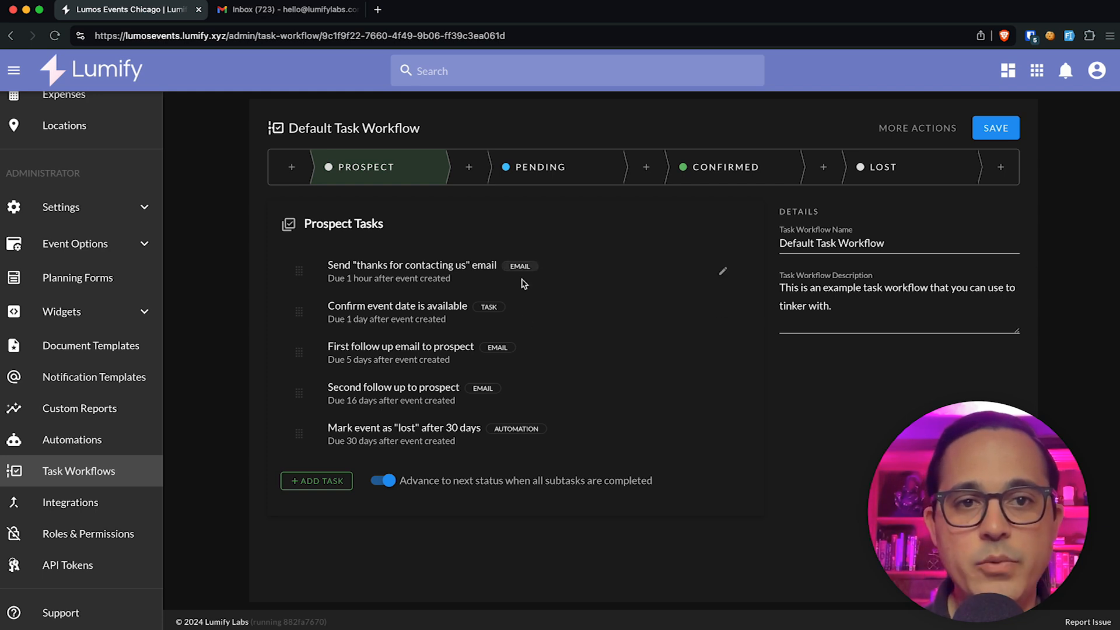
# Step: Duplicate the Default Task Workflow and name the copy 'Wedding Event Task Workflow'
pyautogui.click(925, 127)
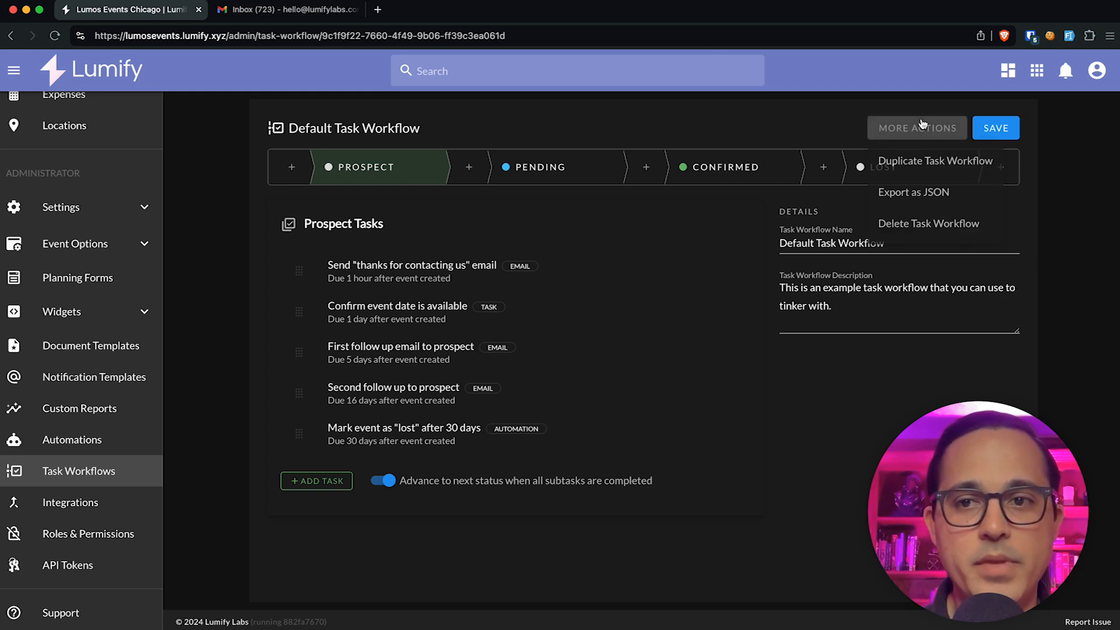
pyautogui.click(936, 162)
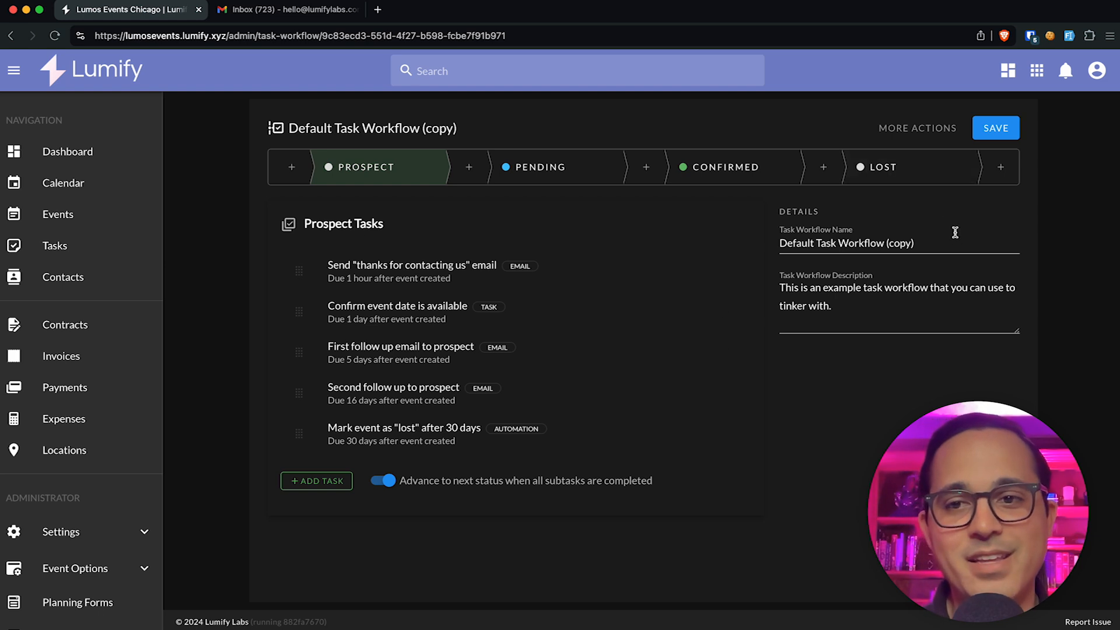
pyautogui.moveTo(916, 242); pyautogui.dragTo(886, 243)
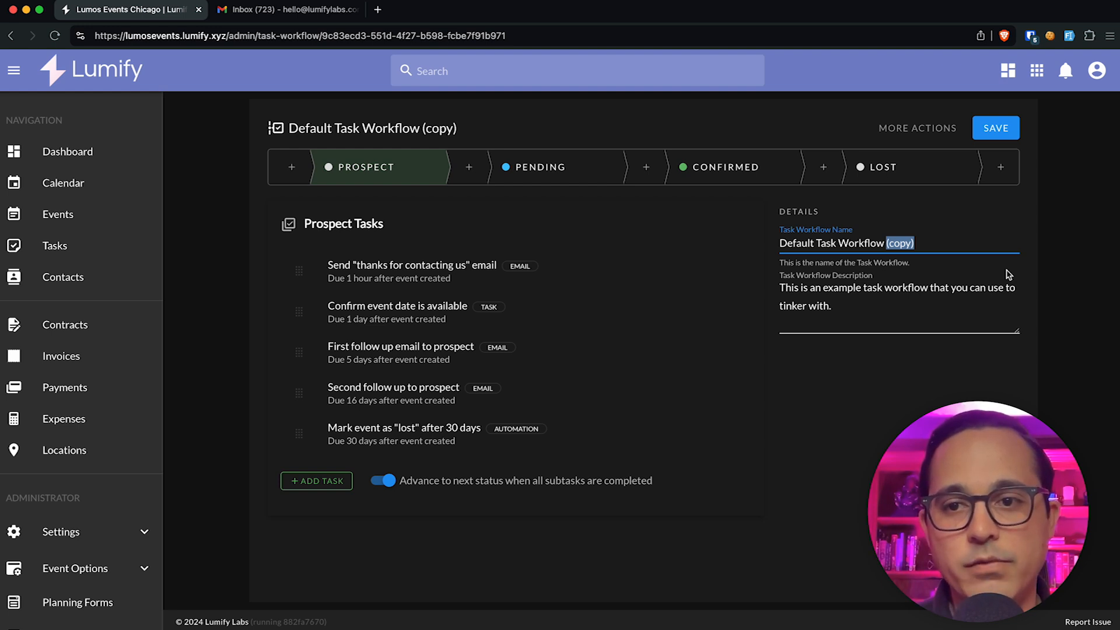
pyautogui.press('super+a')
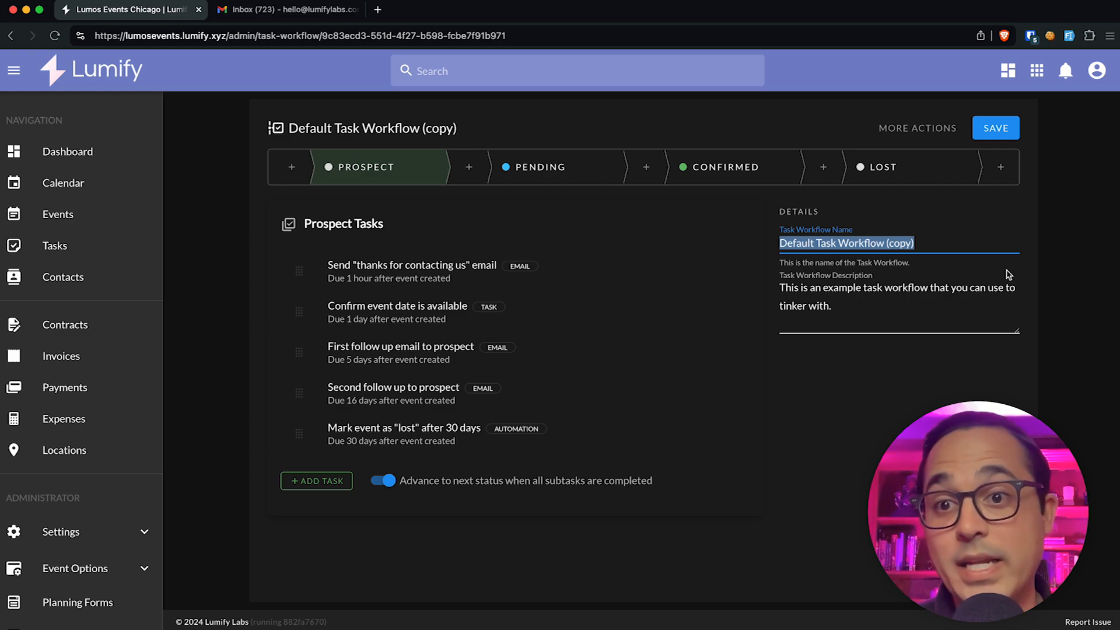
pyautogui.write('W')
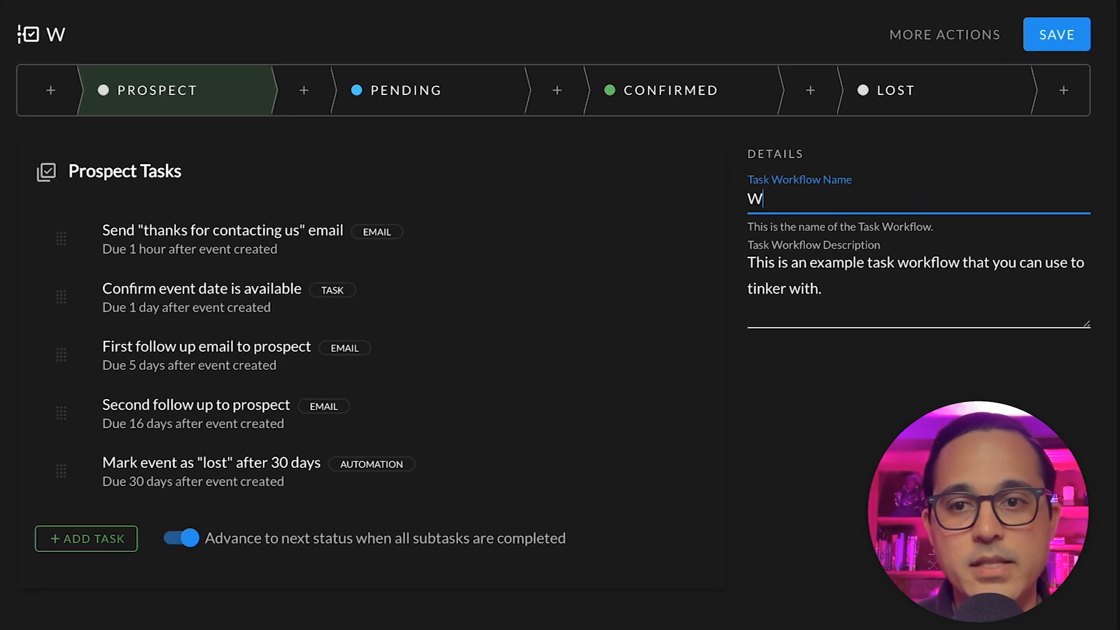
pyautogui.write('edding Event')
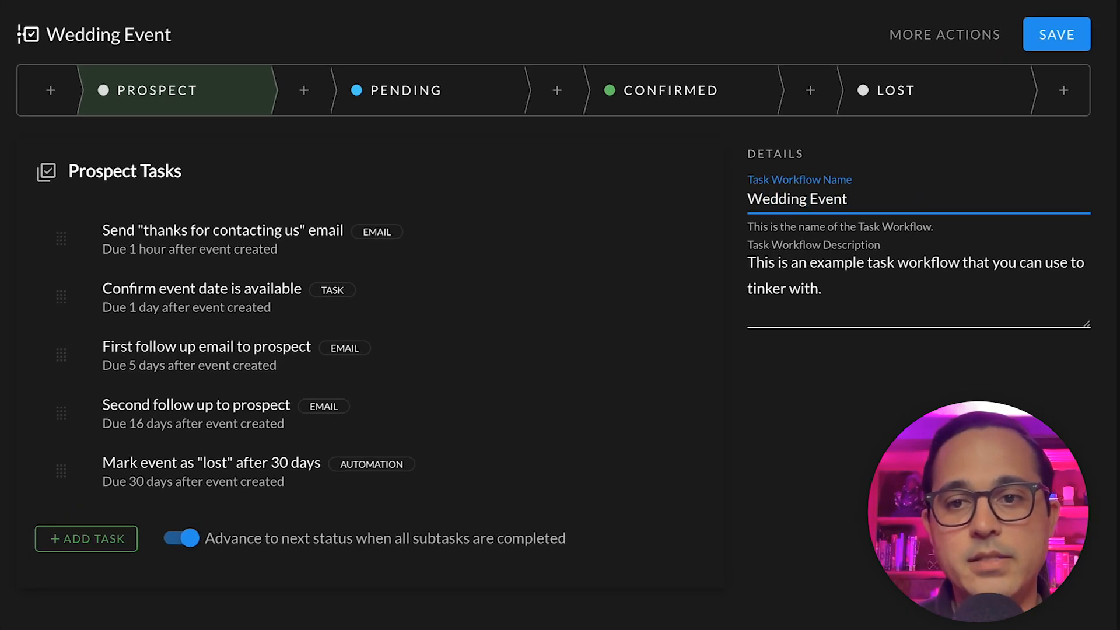
pyautogui.write(' Task Workflow')
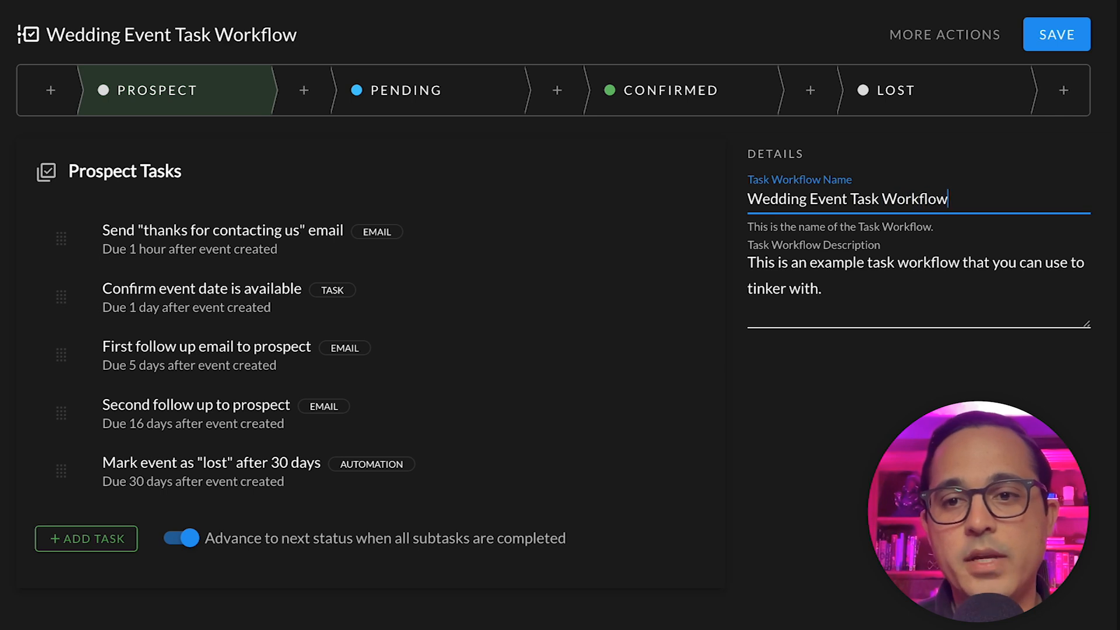
# Step: Replace the workflow description with 'For use with wedding type events.'
pyautogui.press('Tab')
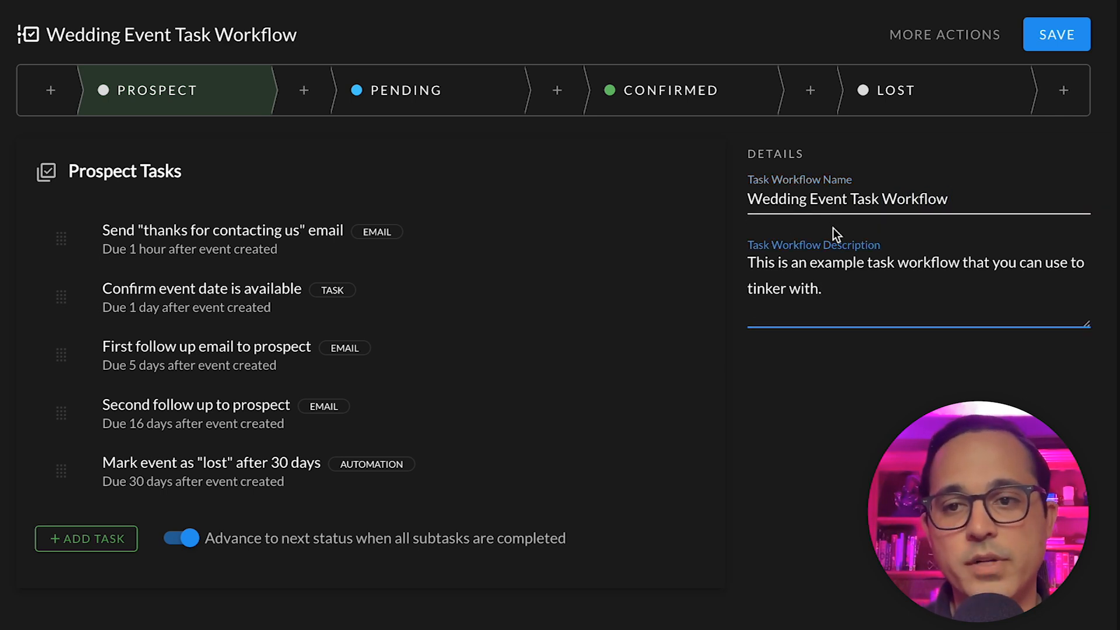
pyautogui.hotkey('ctrl', 'a')
pyautogui.write('For use ')
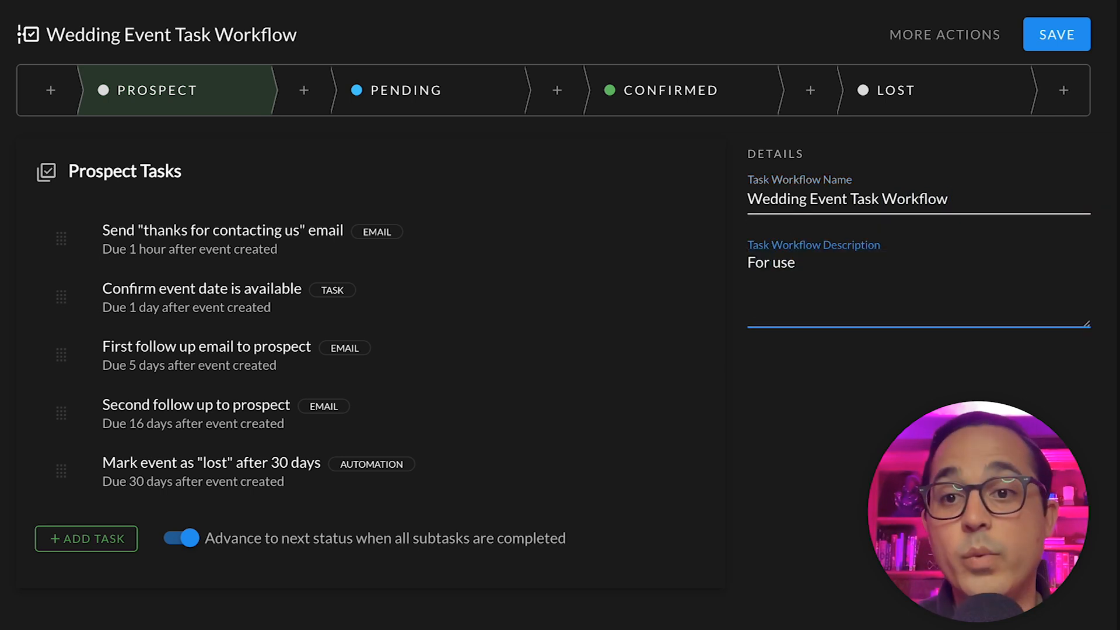
pyautogui.write('with we')
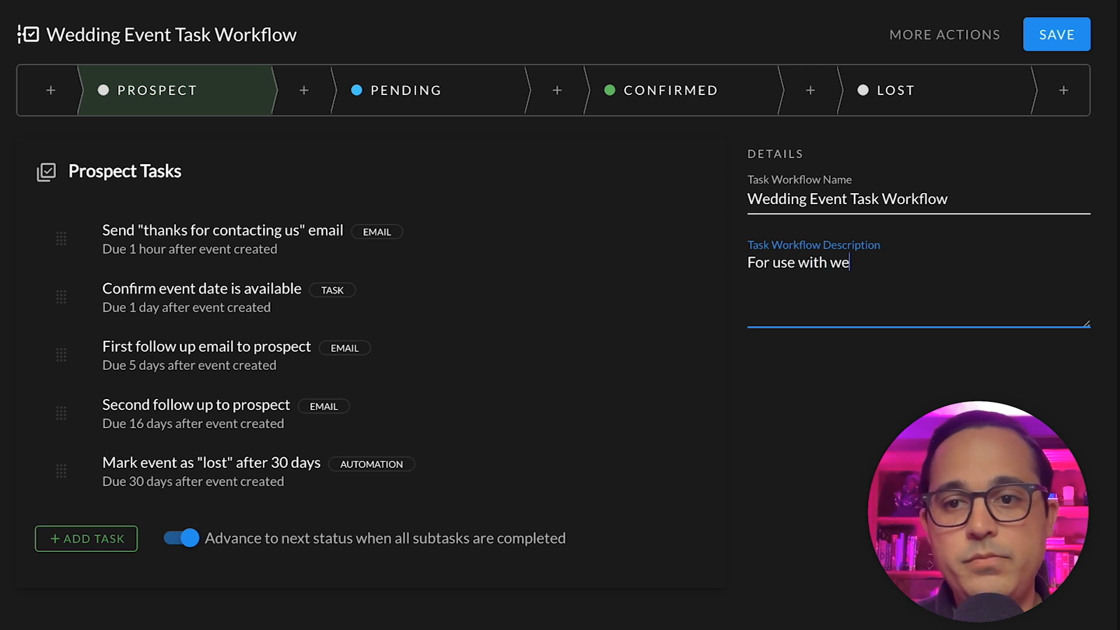
pyautogui.write('dding type events')
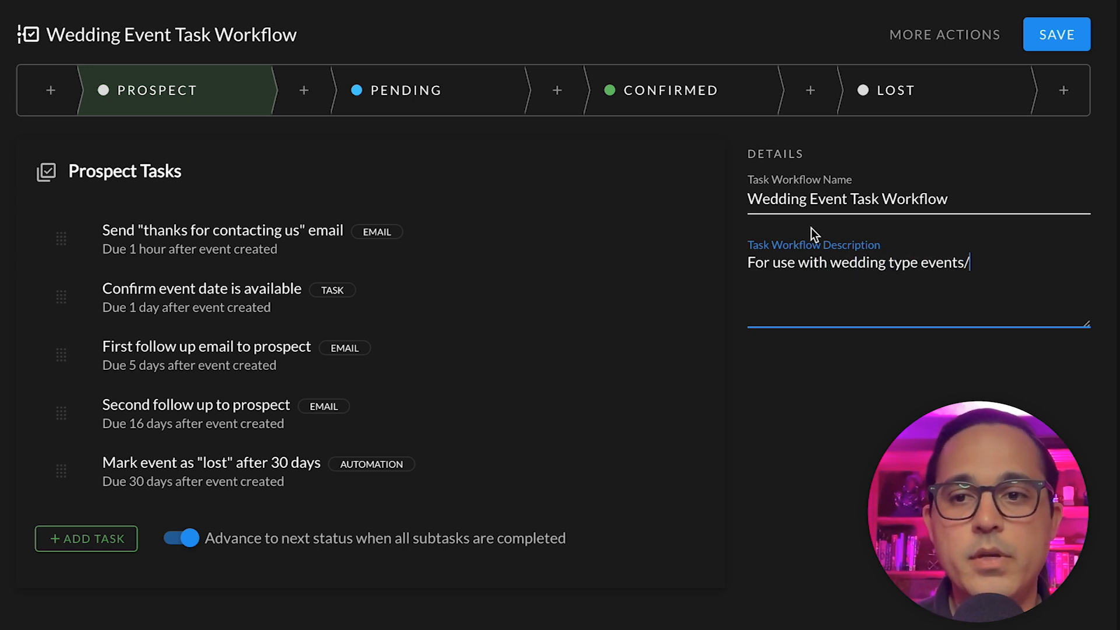
pyautogui.write('.')
pyautogui.click(1016, 154)
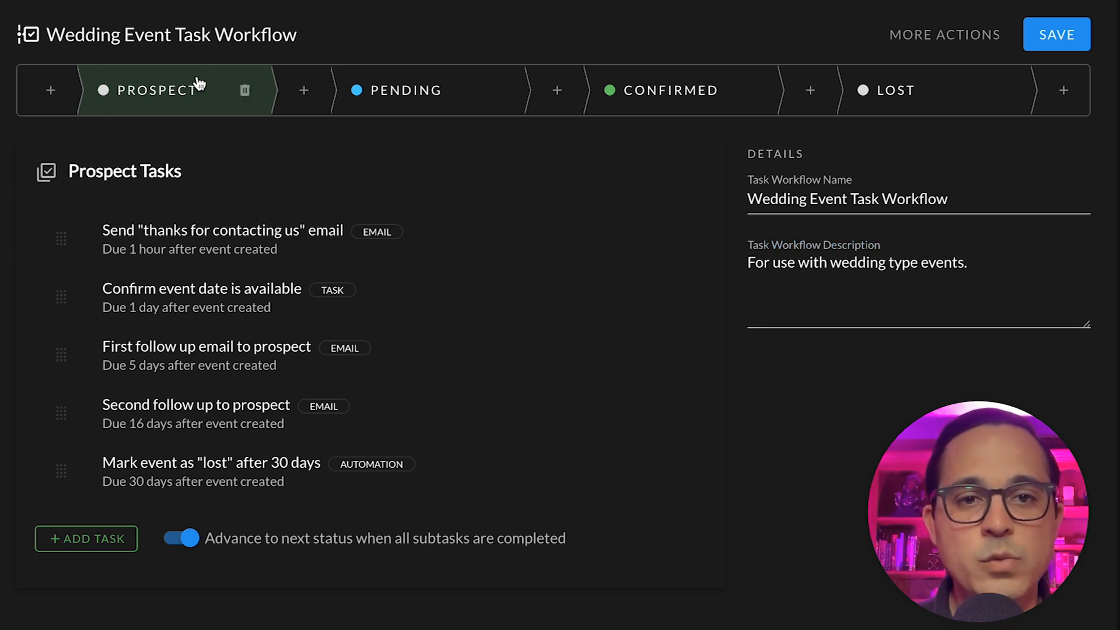
pyautogui.click(424, 105)
pyautogui.click(628, 93)
pyautogui.click(887, 92)
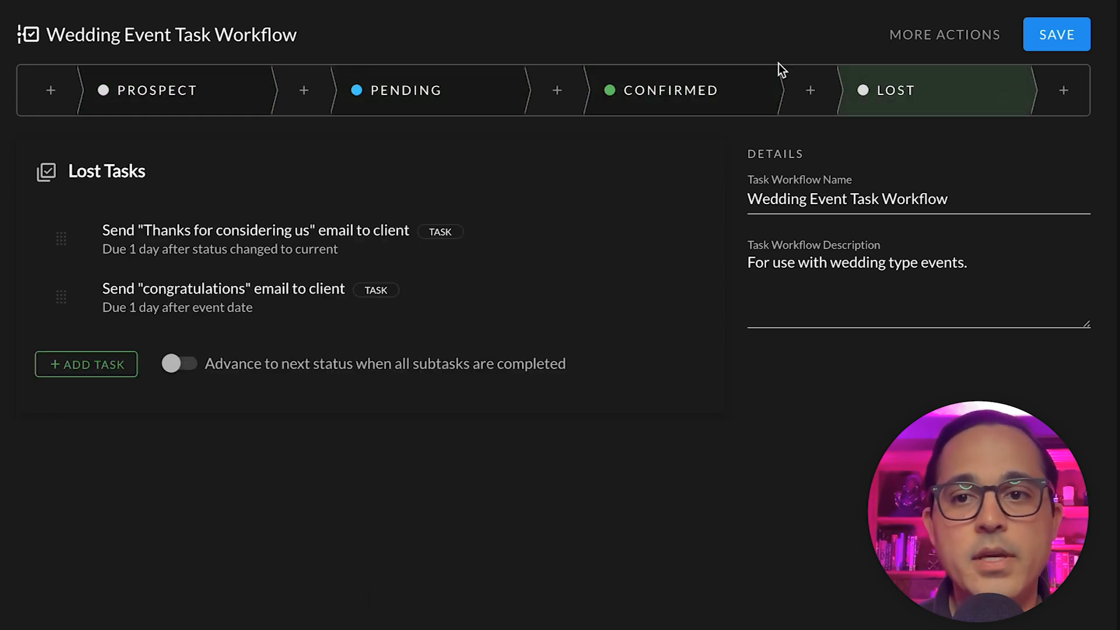
pyautogui.click(143, 109)
pyautogui.click(384, 105)
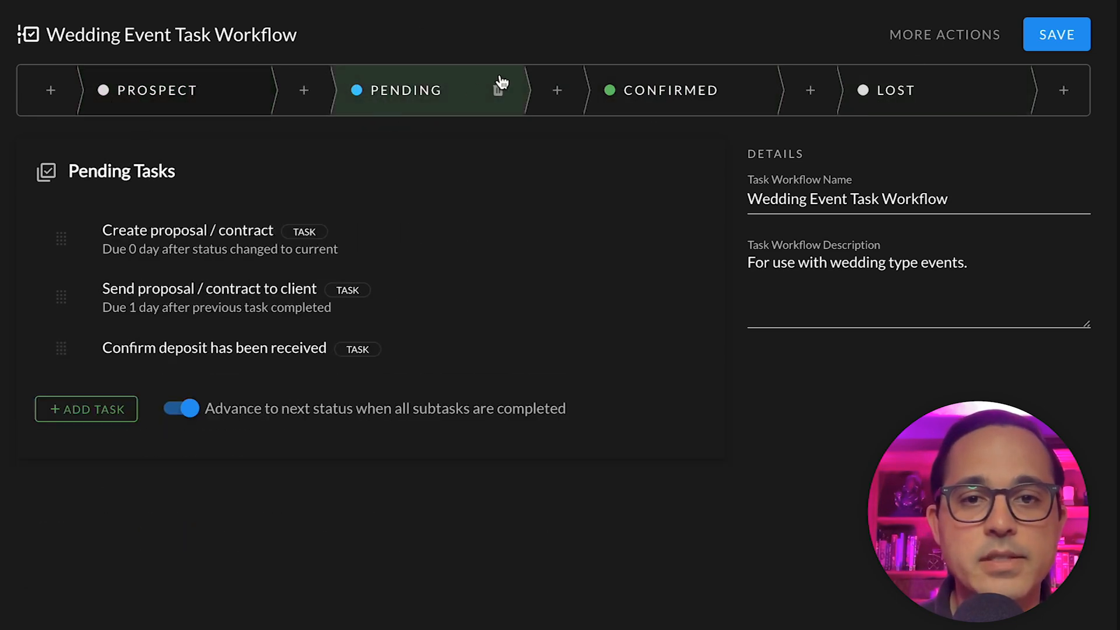
pyautogui.click(666, 99)
pyautogui.click(919, 108)
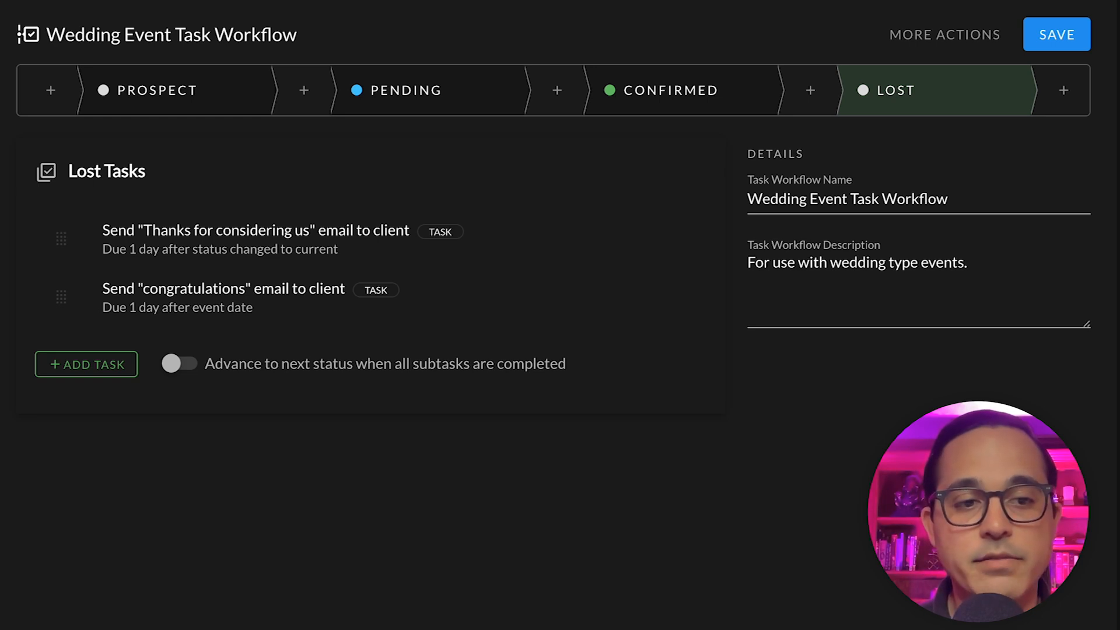
pyautogui.click(147, 90)
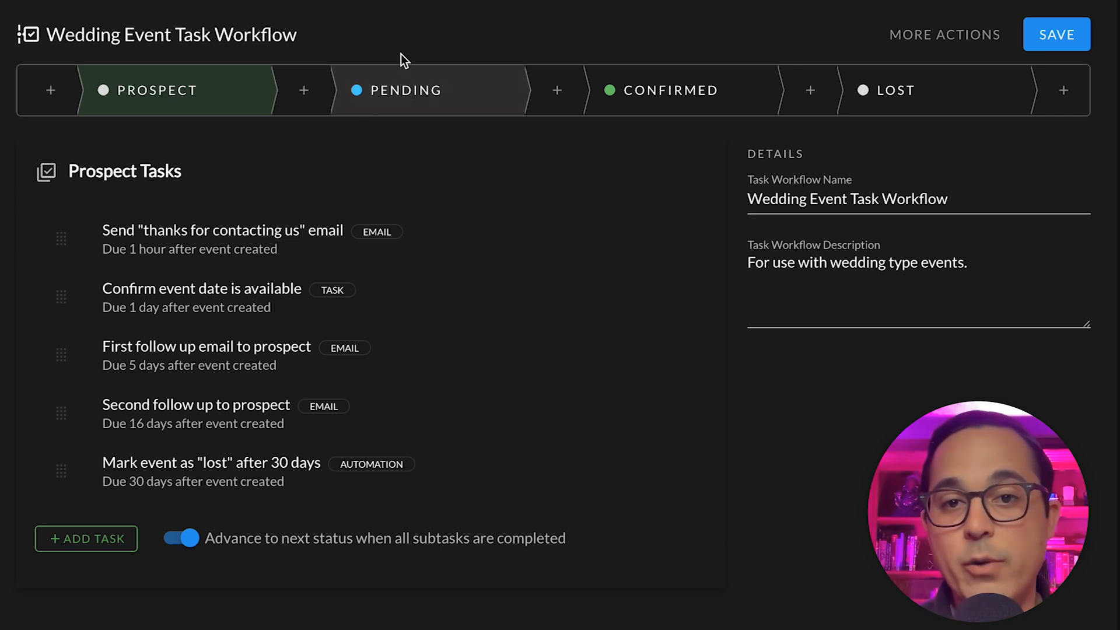
pyautogui.click(394, 104)
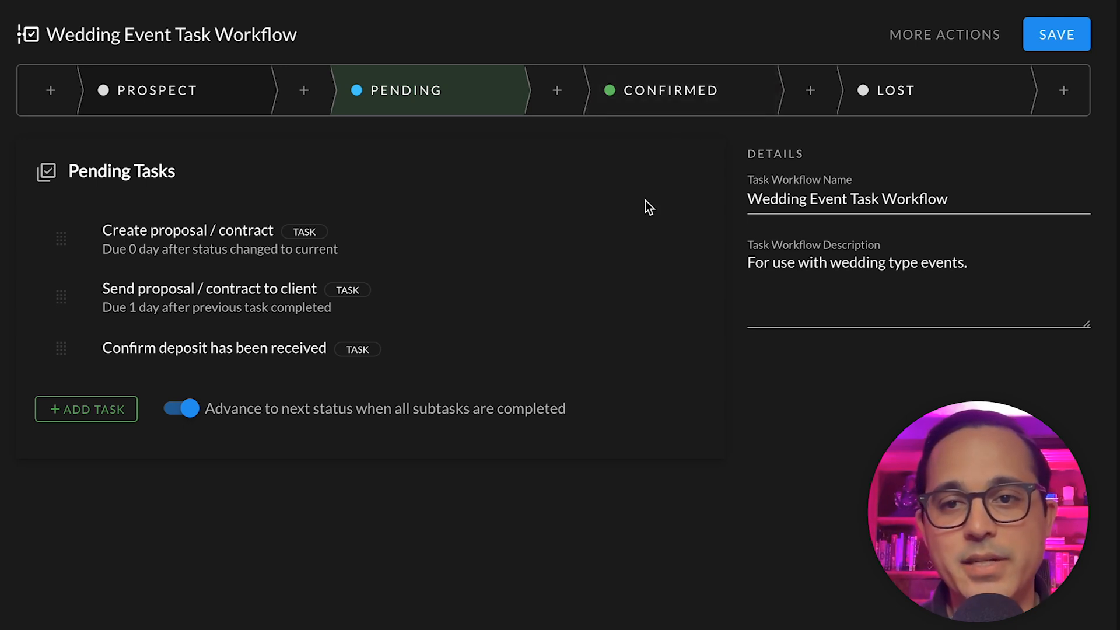
pyautogui.click(692, 90)
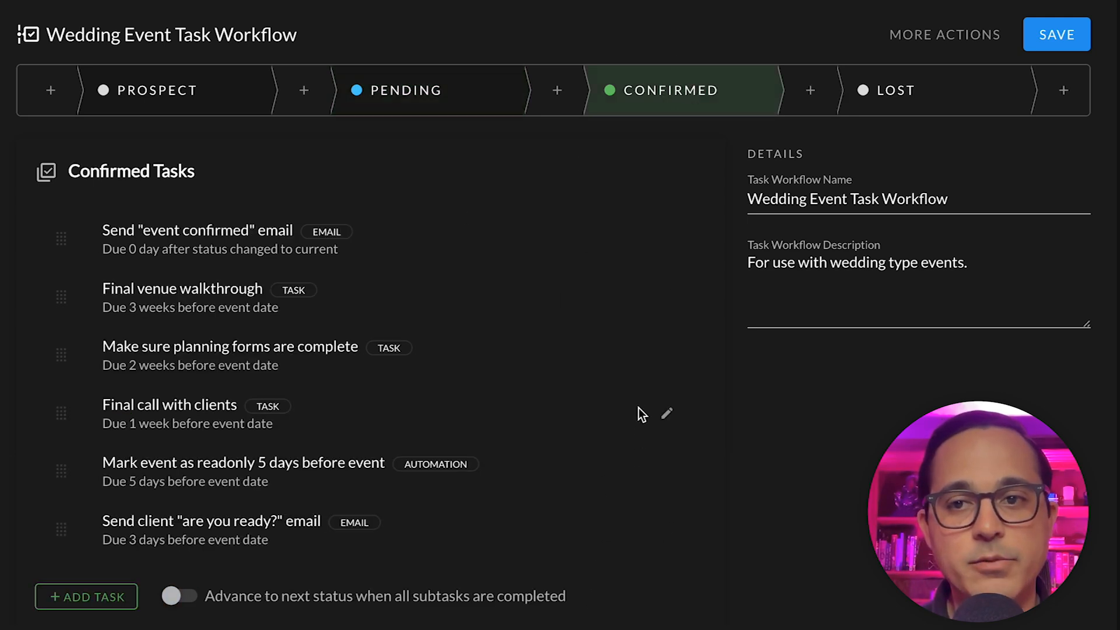
pyautogui.click(899, 93)
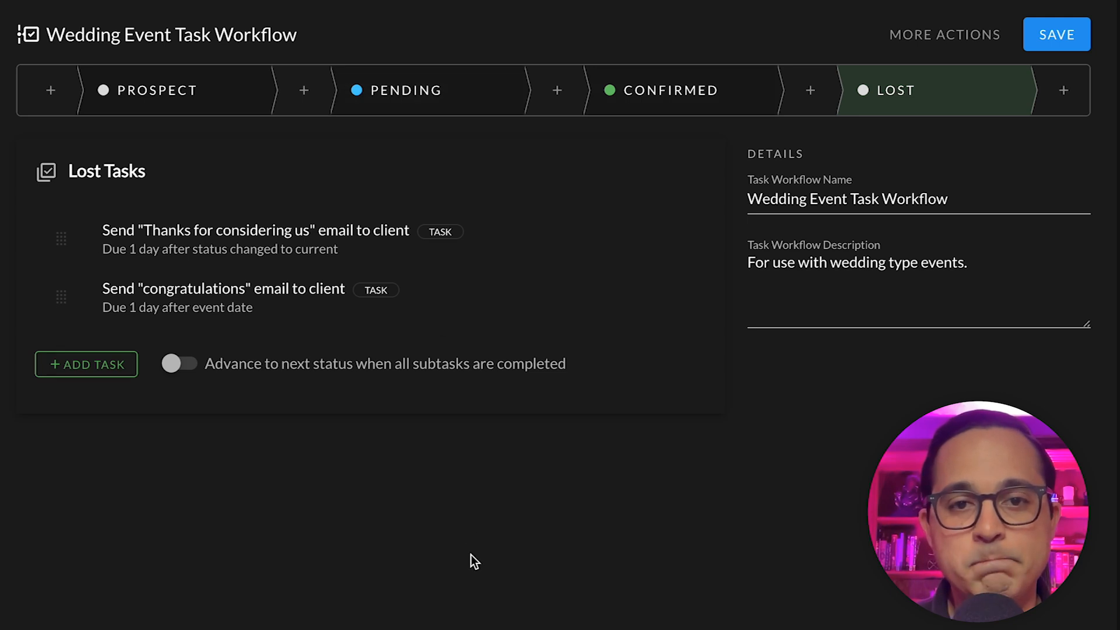
pyautogui.click(181, 110)
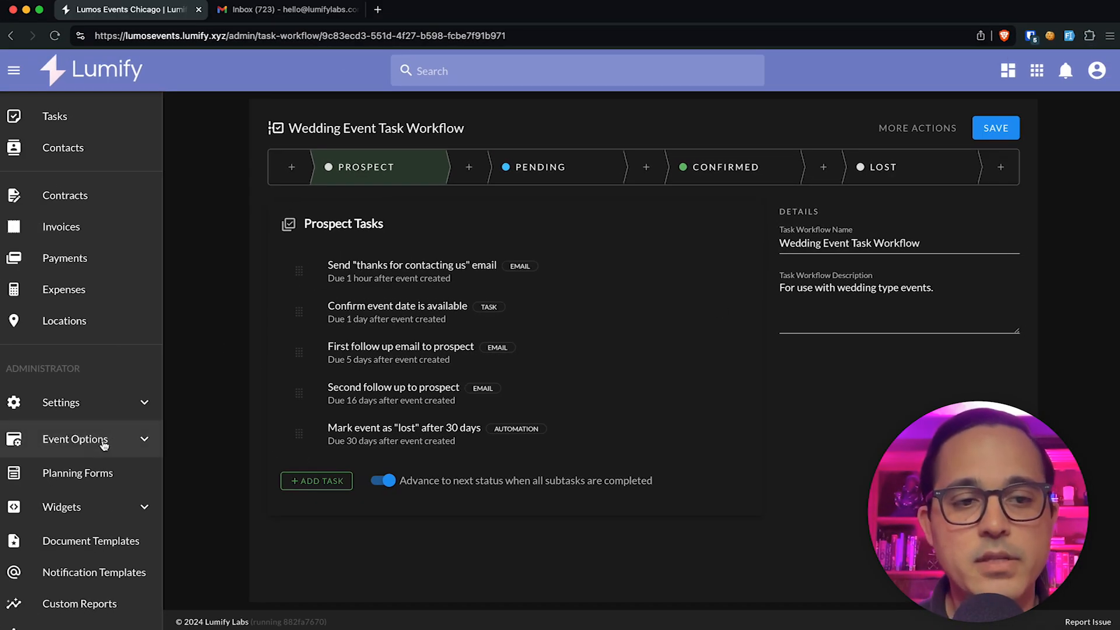
# Step: Relabel the Prospect event status as 'Lead', then go back to the Task Workflows list
pyautogui.click(90, 446)
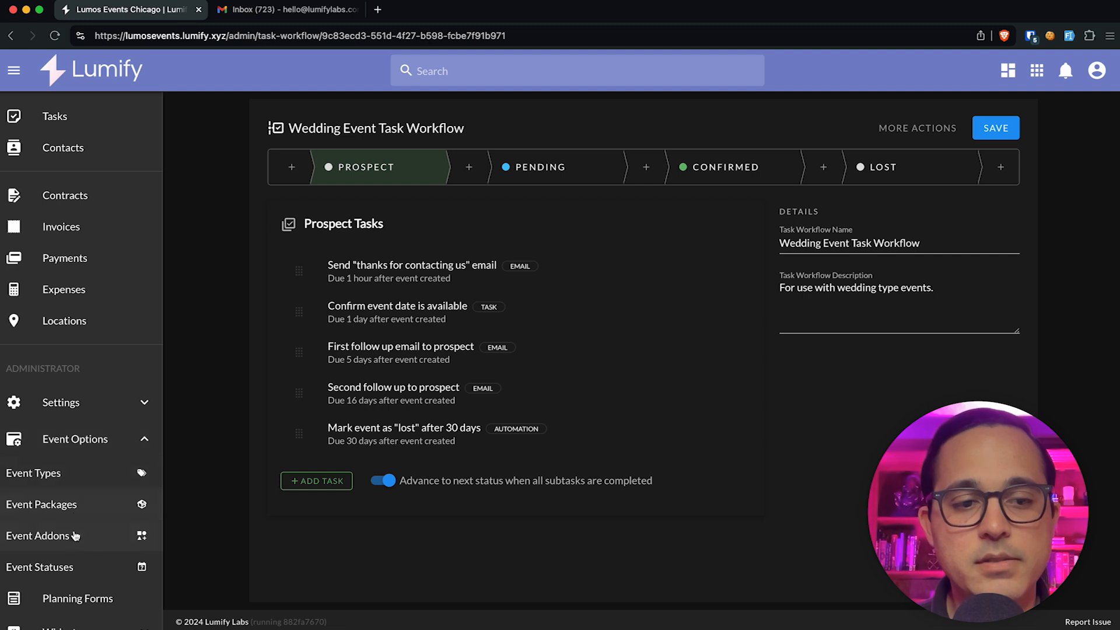
pyautogui.click(69, 569)
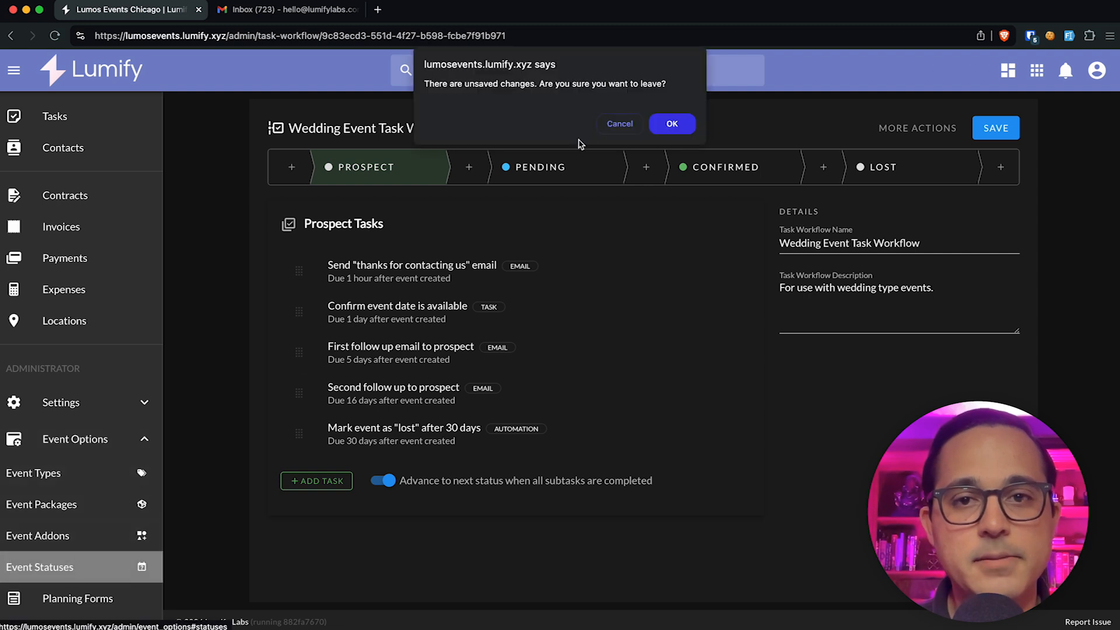
pyautogui.click(668, 123)
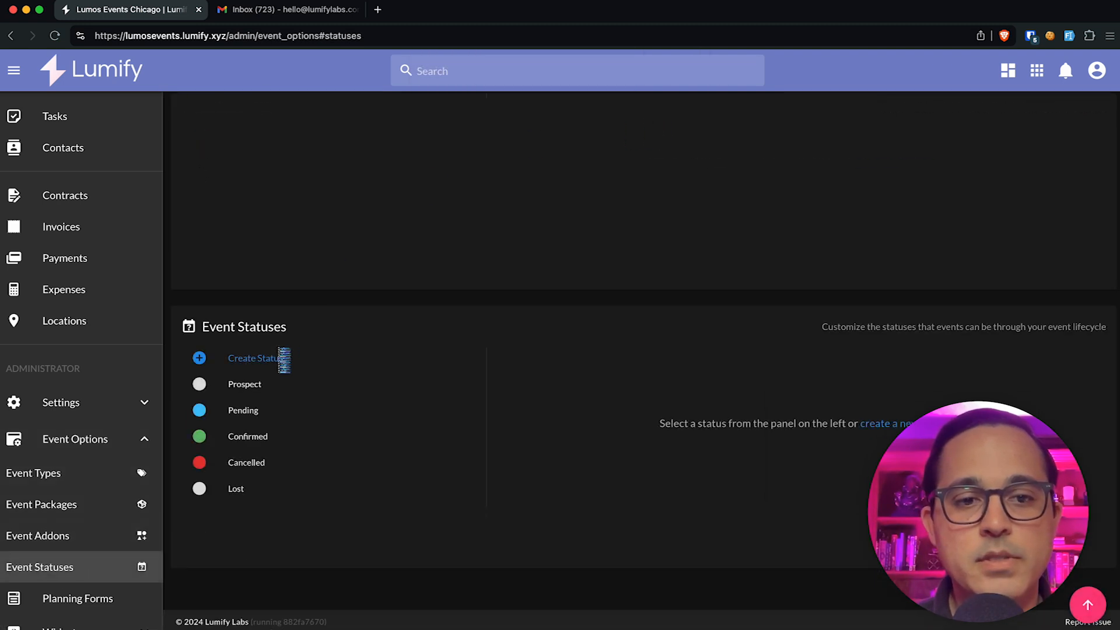
pyautogui.click(233, 389)
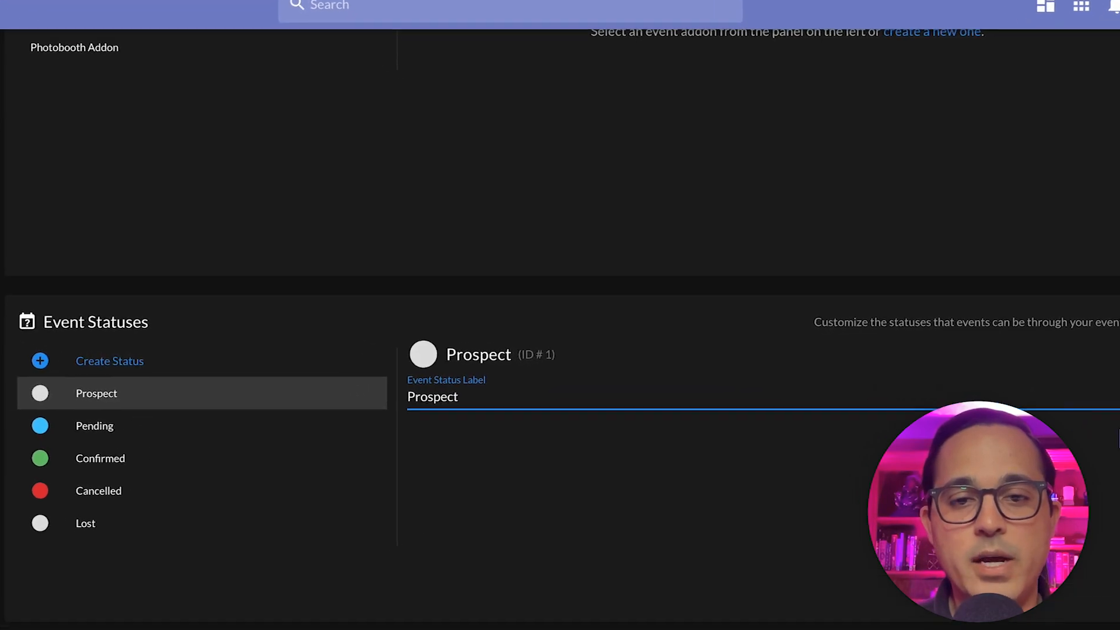
pyautogui.press('super+a')
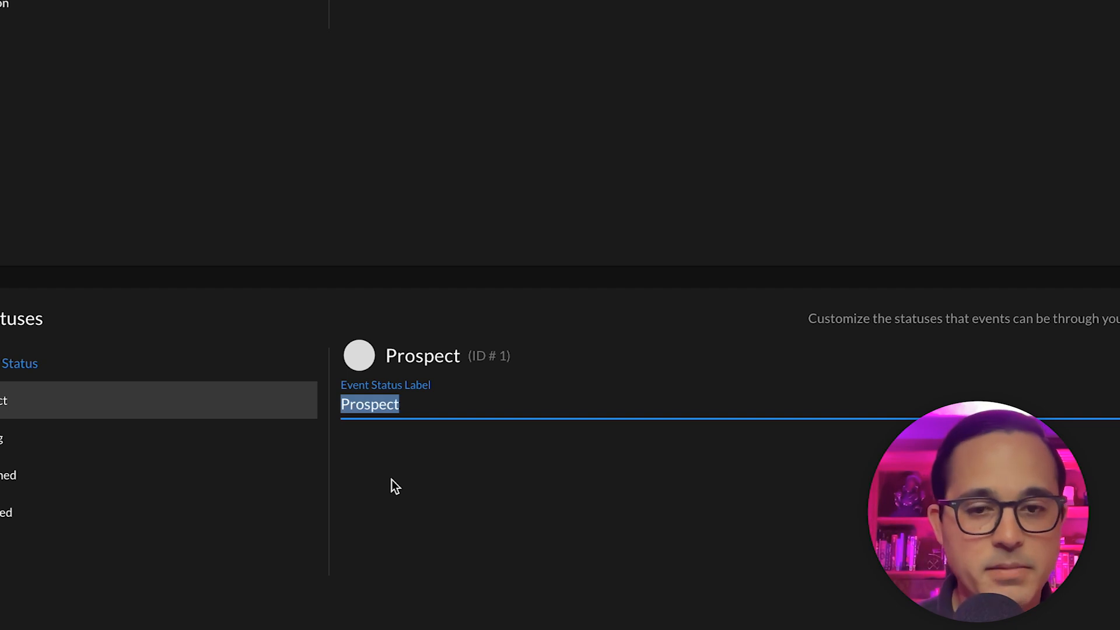
pyautogui.write('Lead')
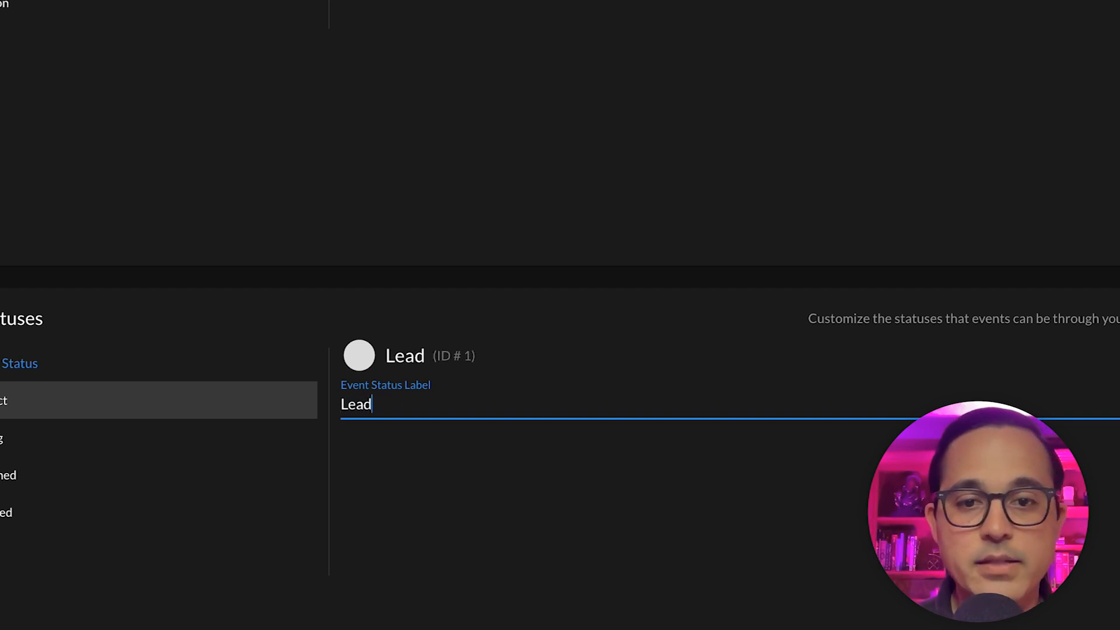
pyautogui.click(1119, 403)
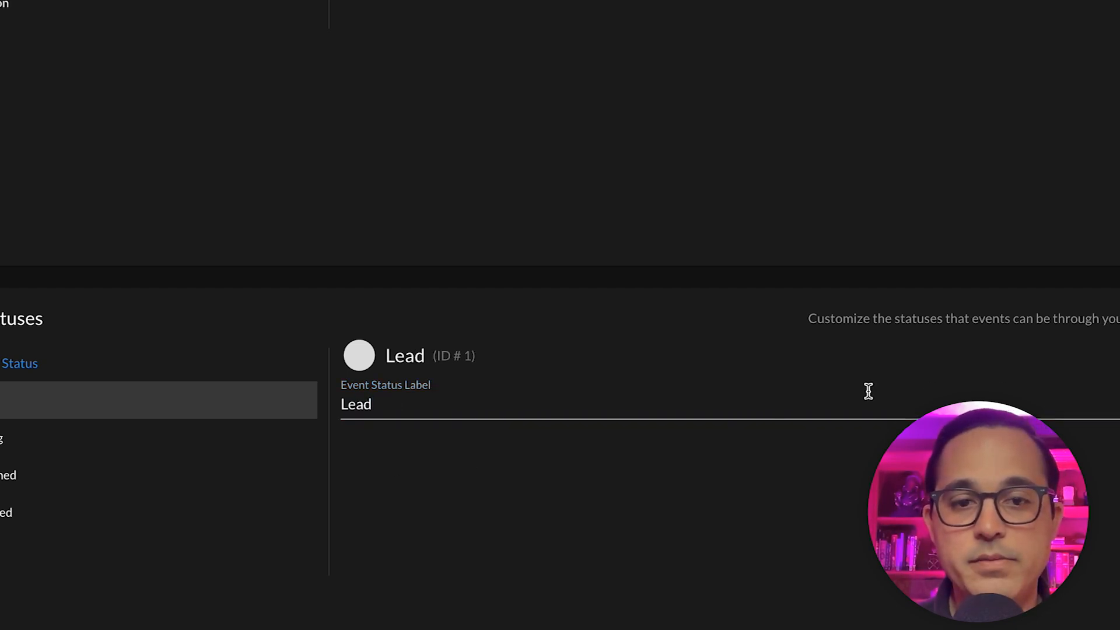
pyautogui.click(104, 543)
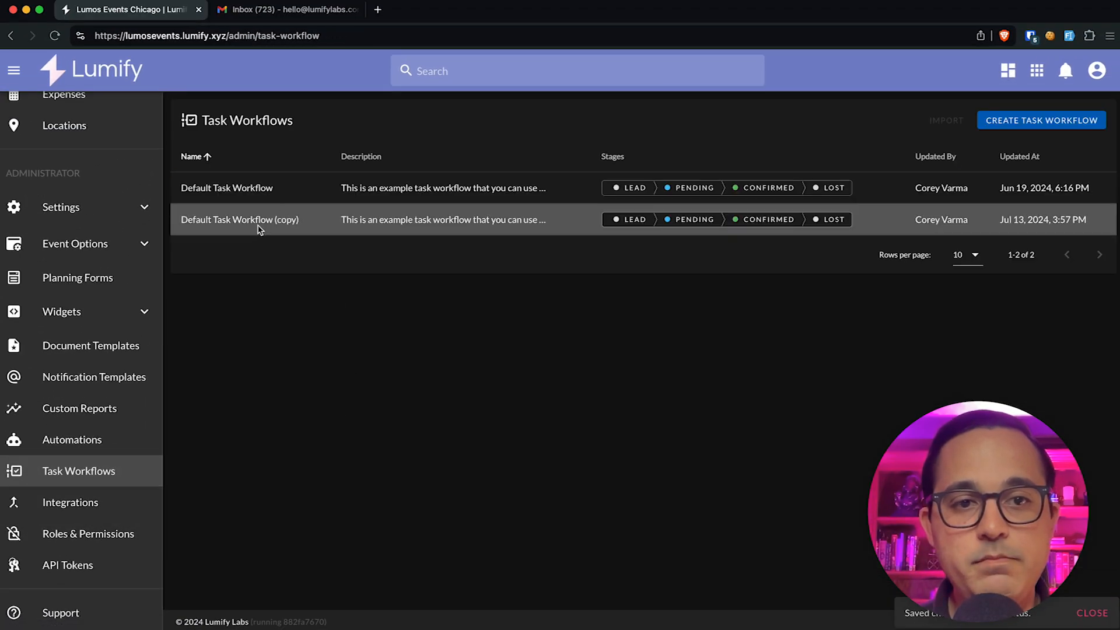
# Step: Name the copied workflow 'Wedding Event Task Workflow', describe it 'For use with wedding events', and save
pyautogui.click(263, 221)
pyautogui.tripleClick(913, 238)
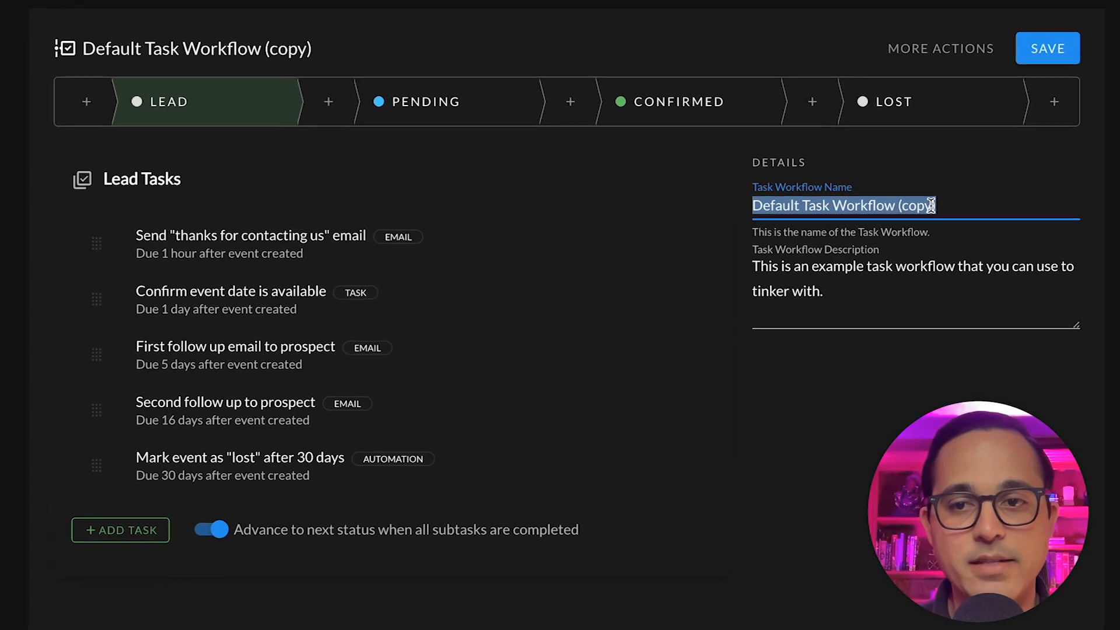
pyautogui.write('Wedding')
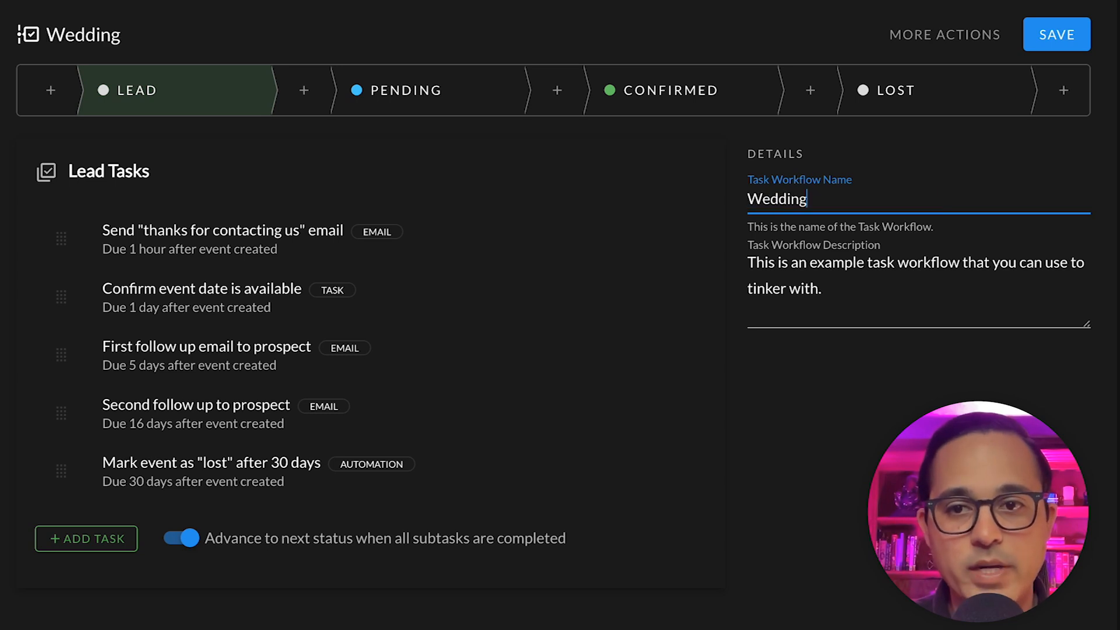
pyautogui.write(' Event Task Workflow')
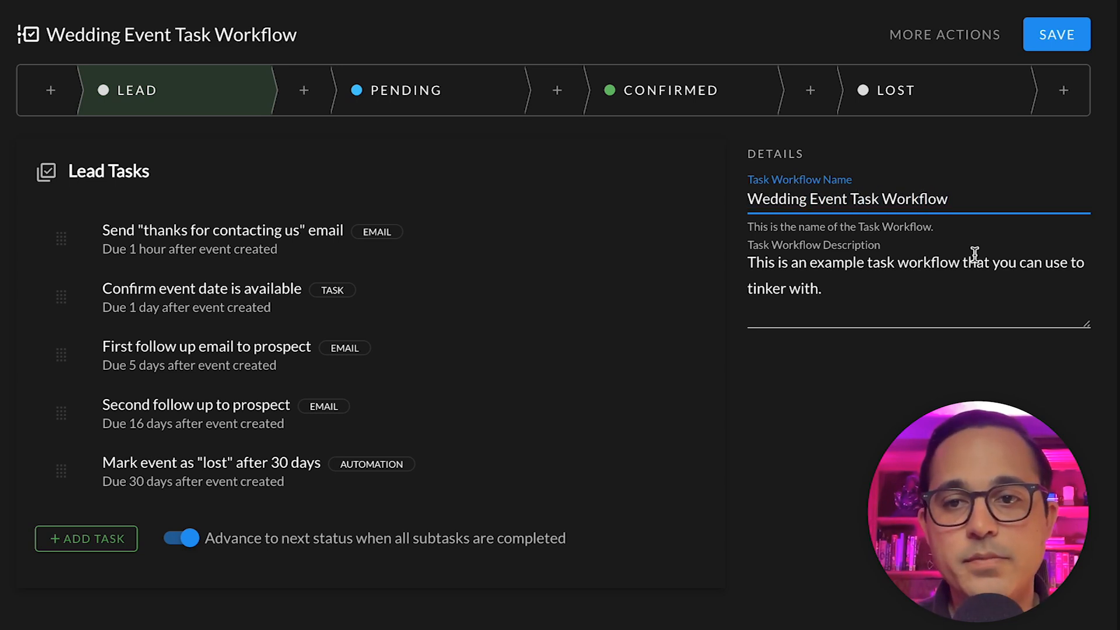
pyautogui.tripleClick(969, 276)
pyautogui.write('For use with wedding events.')
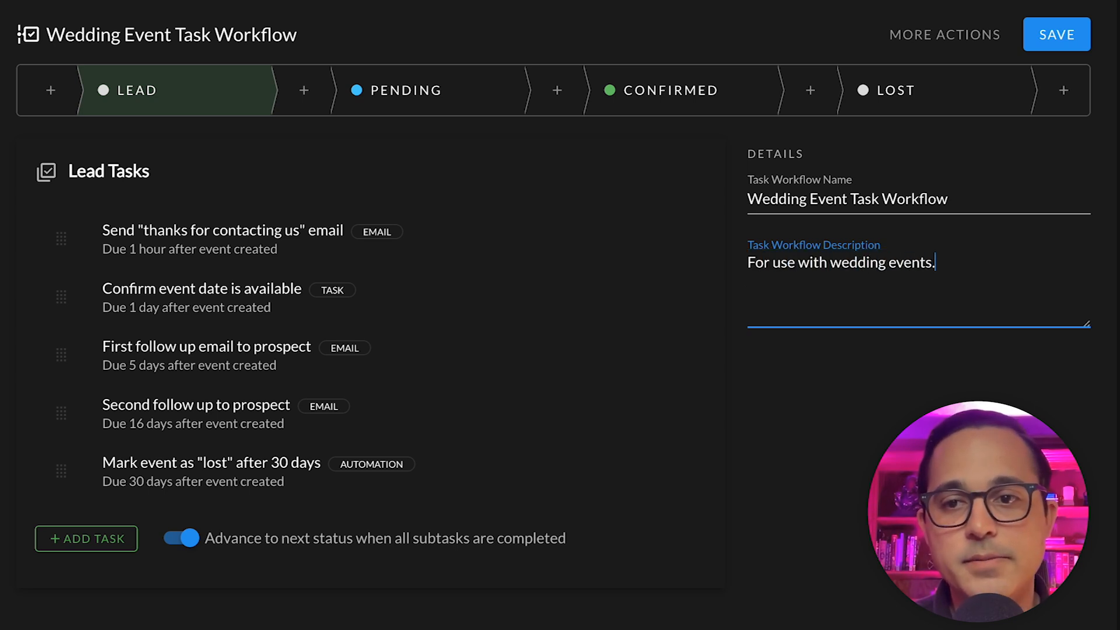
pyautogui.click(1084, 45)
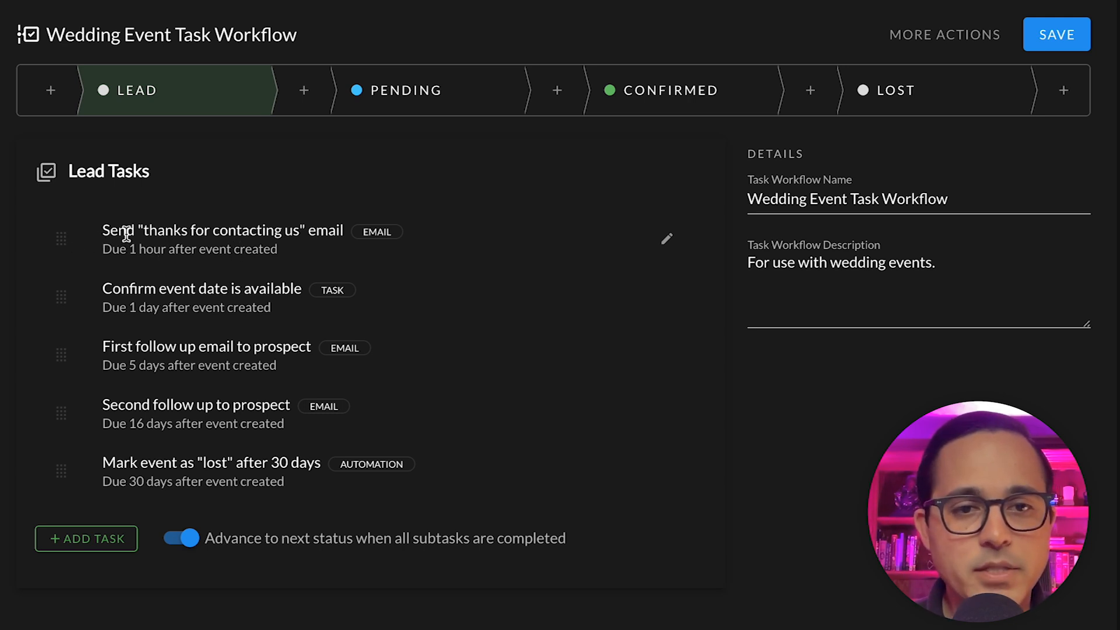
pyautogui.moveTo(687, 225)
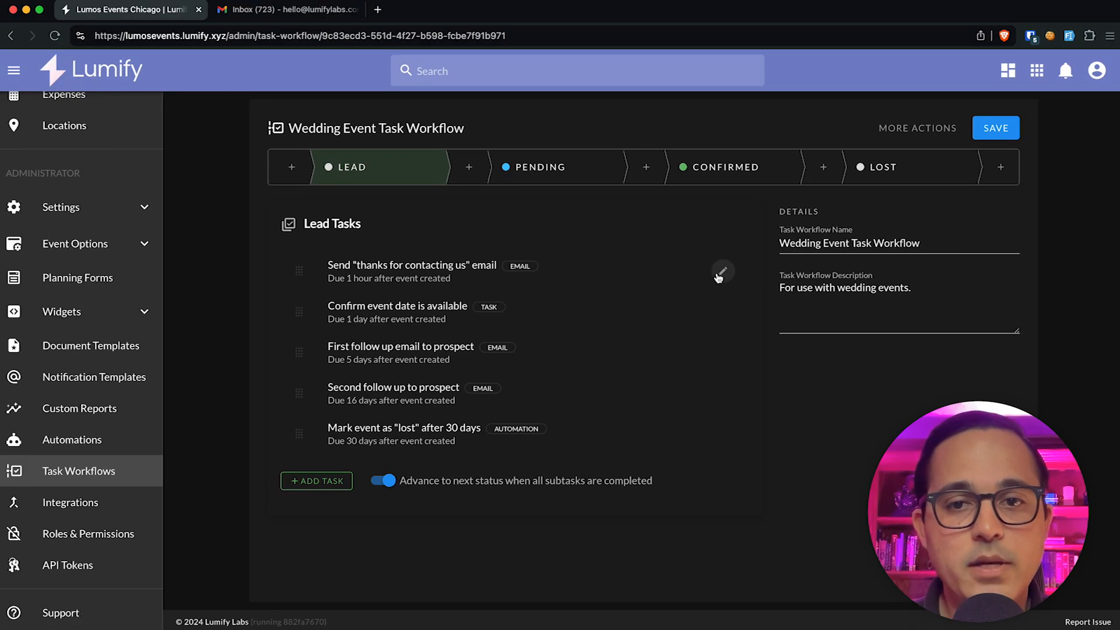
pyautogui.click(721, 273)
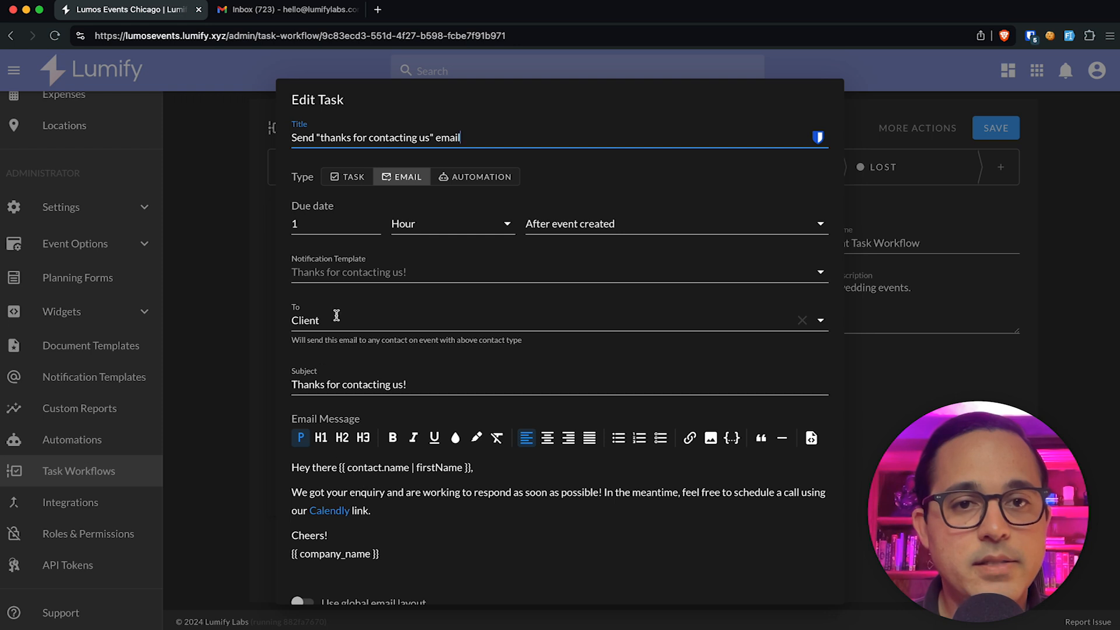
pyautogui.scroll(-3, 572, 557)
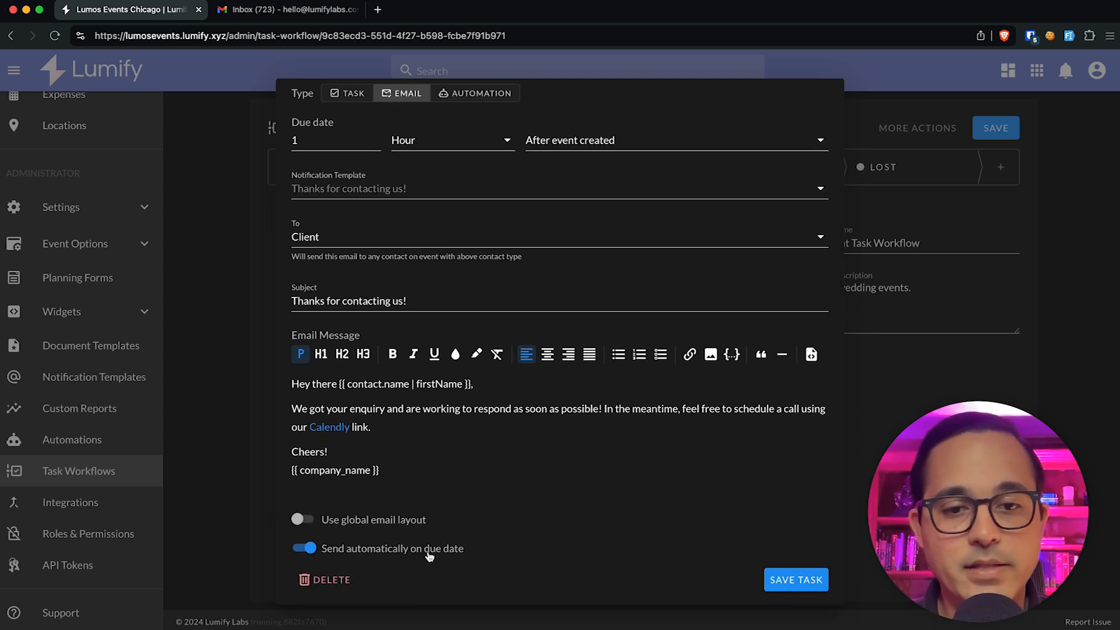
pyautogui.scroll(3, 444, 555)
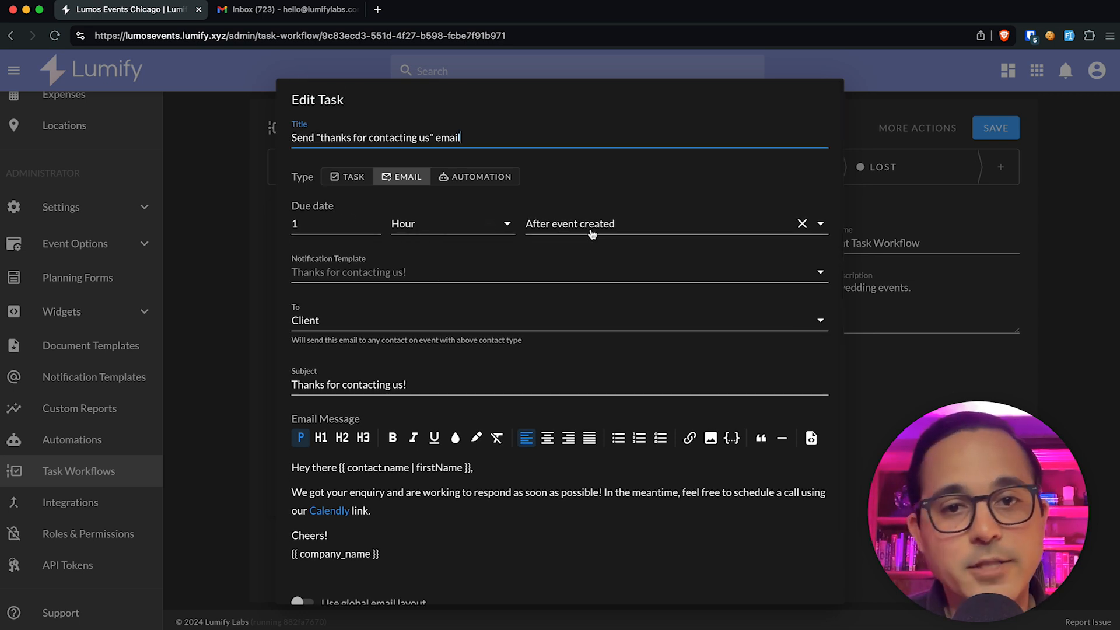
pyautogui.doubleClick(295, 224)
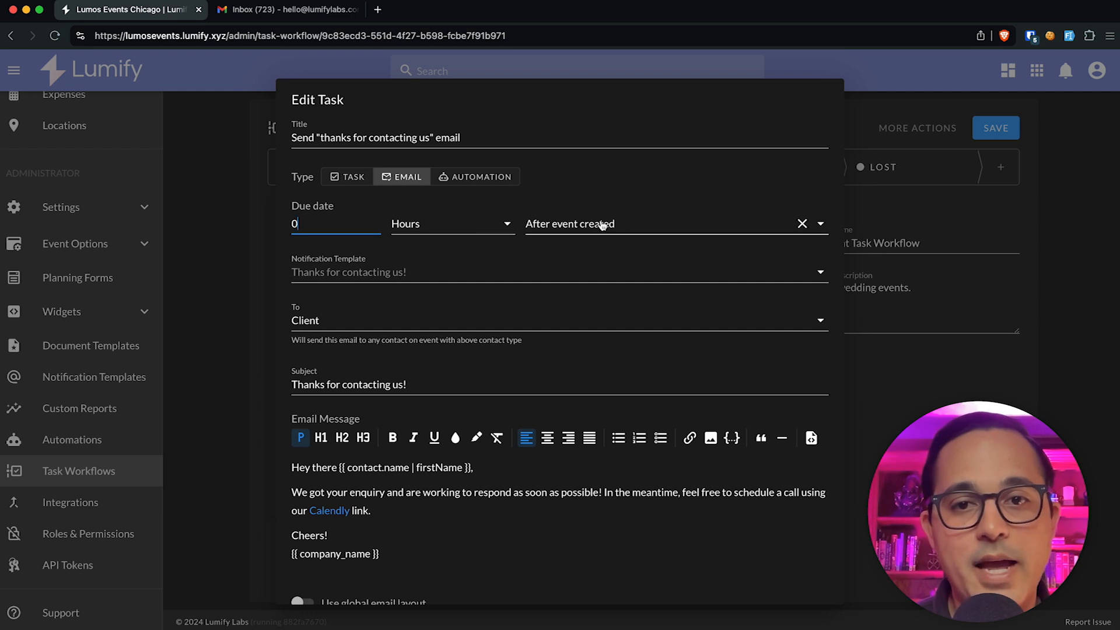
pyautogui.click(640, 190)
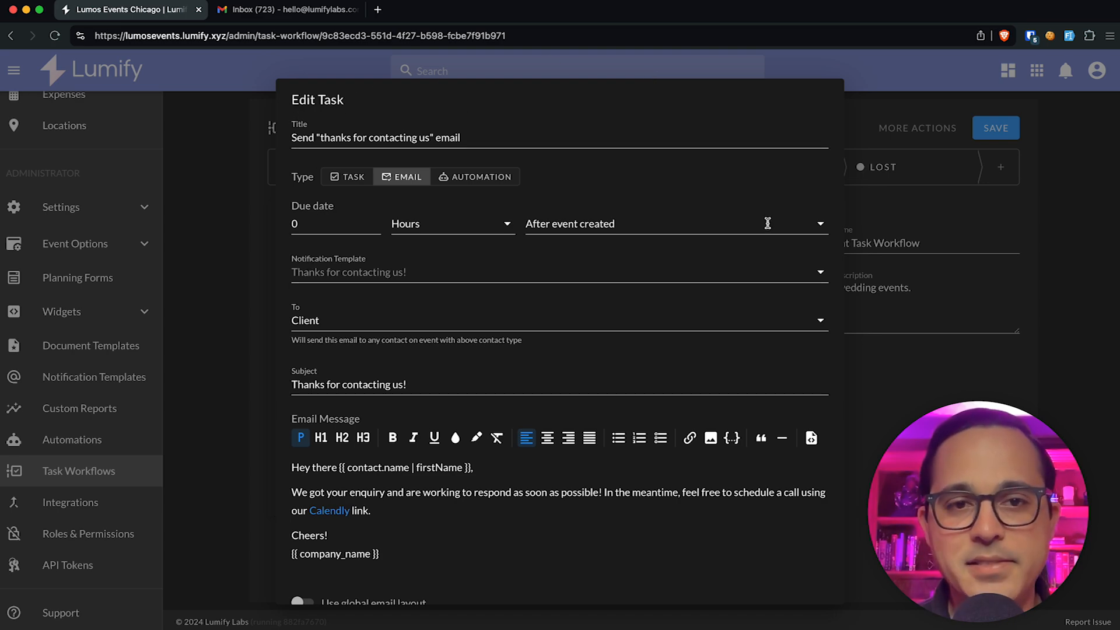
pyautogui.click(205, 238)
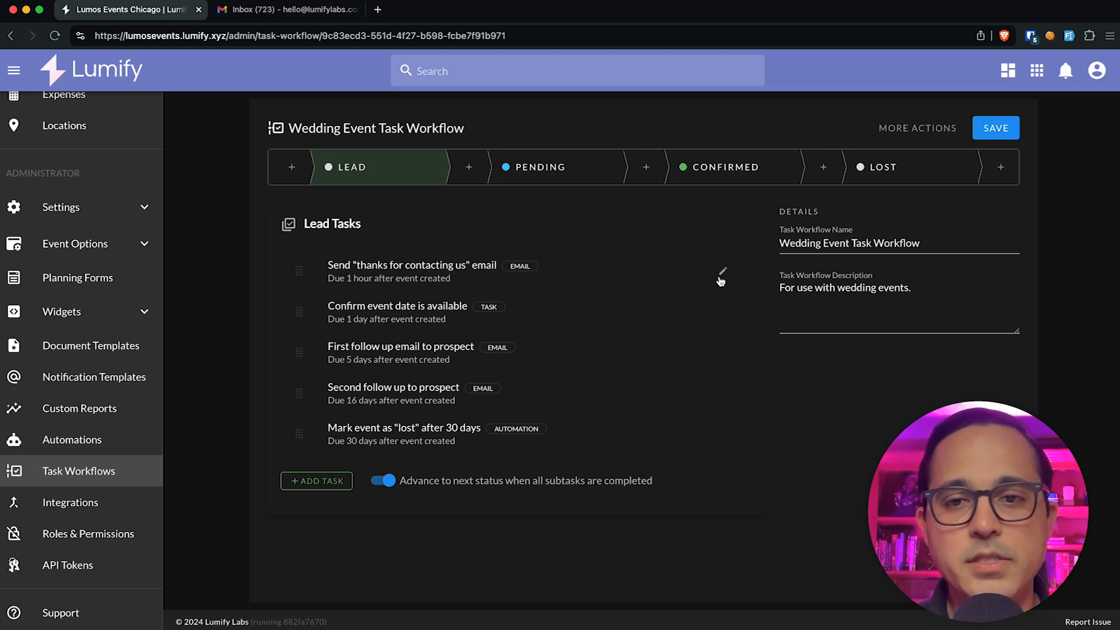
# Step: Confirm the thanks-for-contacting email's To field is Client, then save the task and workflow
pyautogui.click(722, 274)
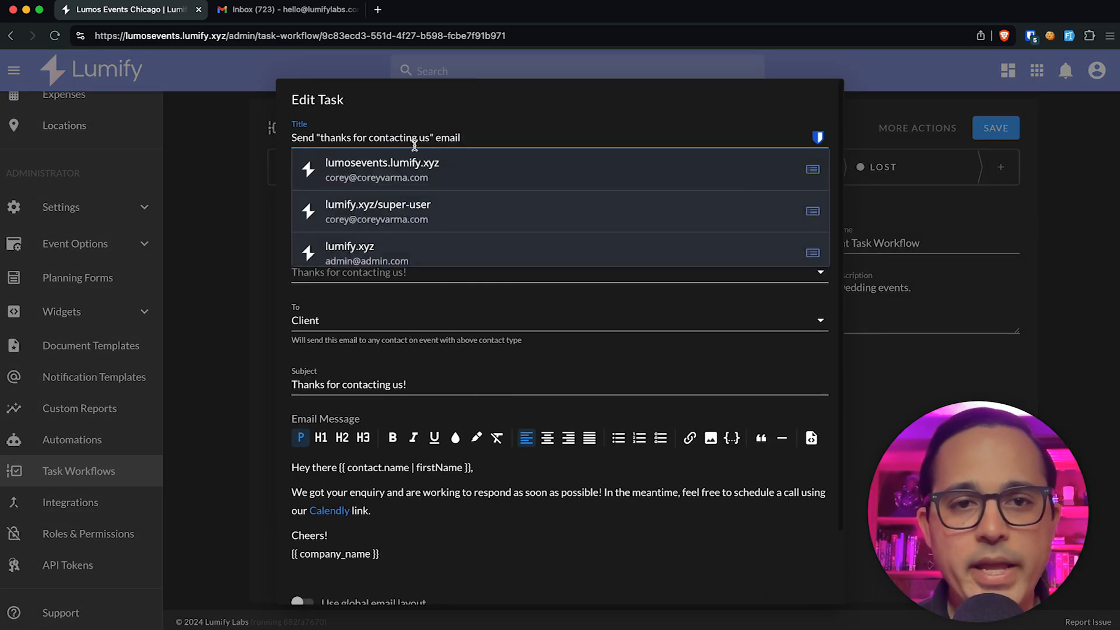
pyautogui.click(385, 104)
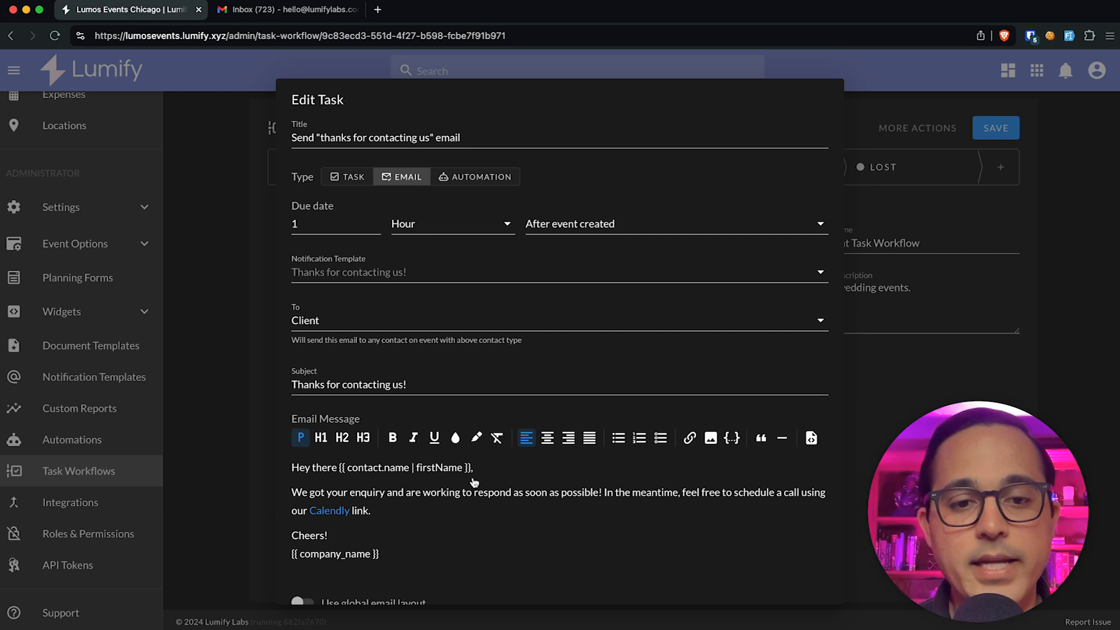
pyautogui.scroll(-2, 474, 481)
pyautogui.scroll(2, 474, 482)
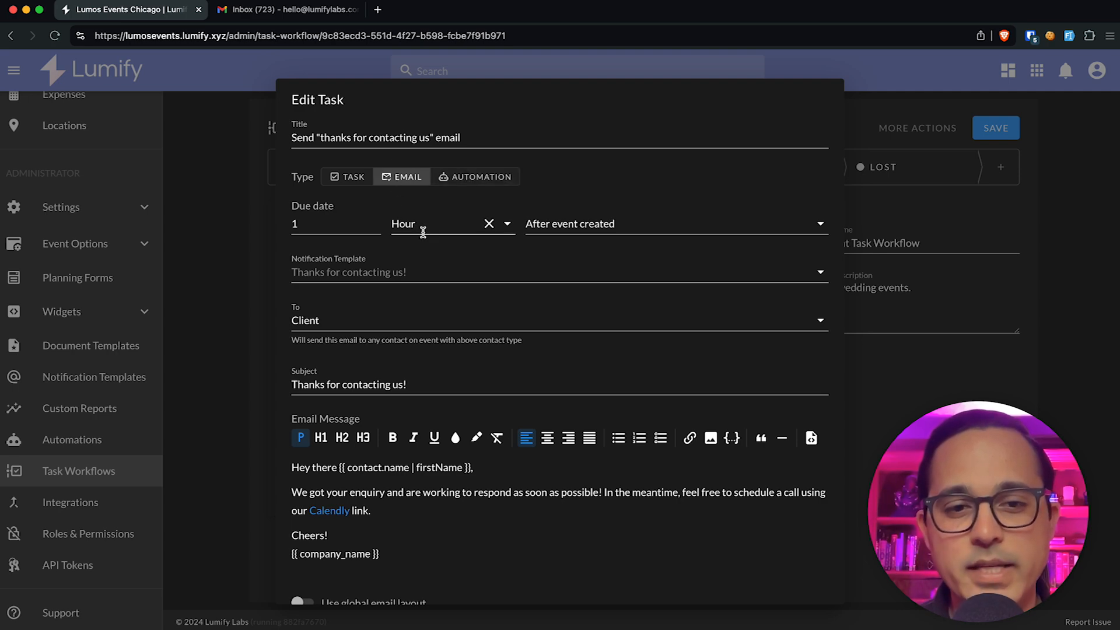
pyautogui.scroll(-1, 423, 232)
pyautogui.scroll(1, 423, 232)
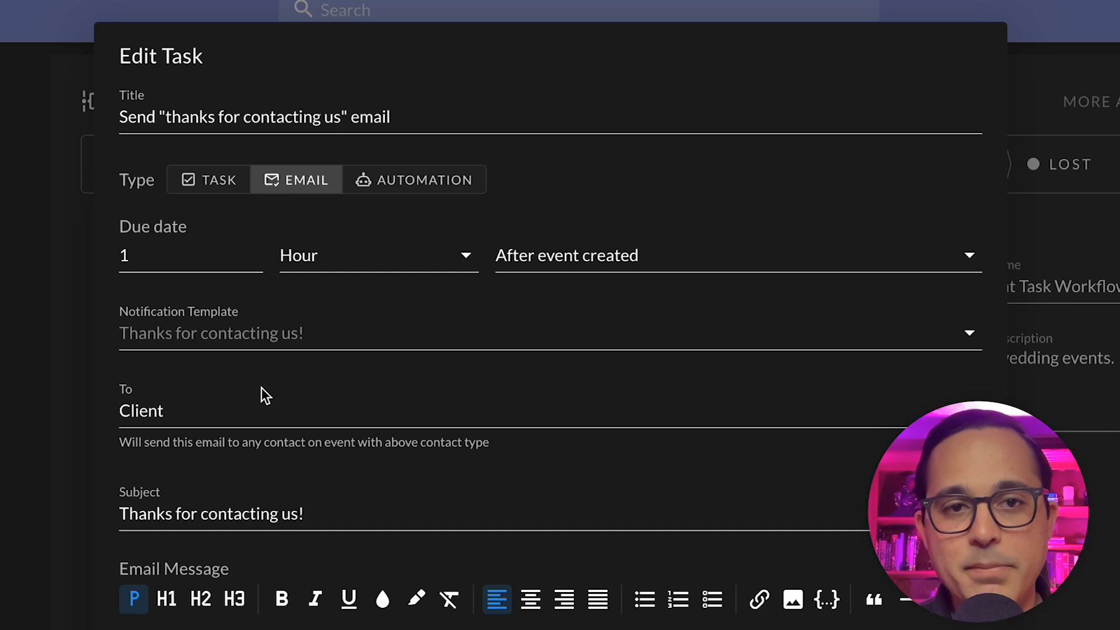
pyautogui.scroll(-3, 252, 500)
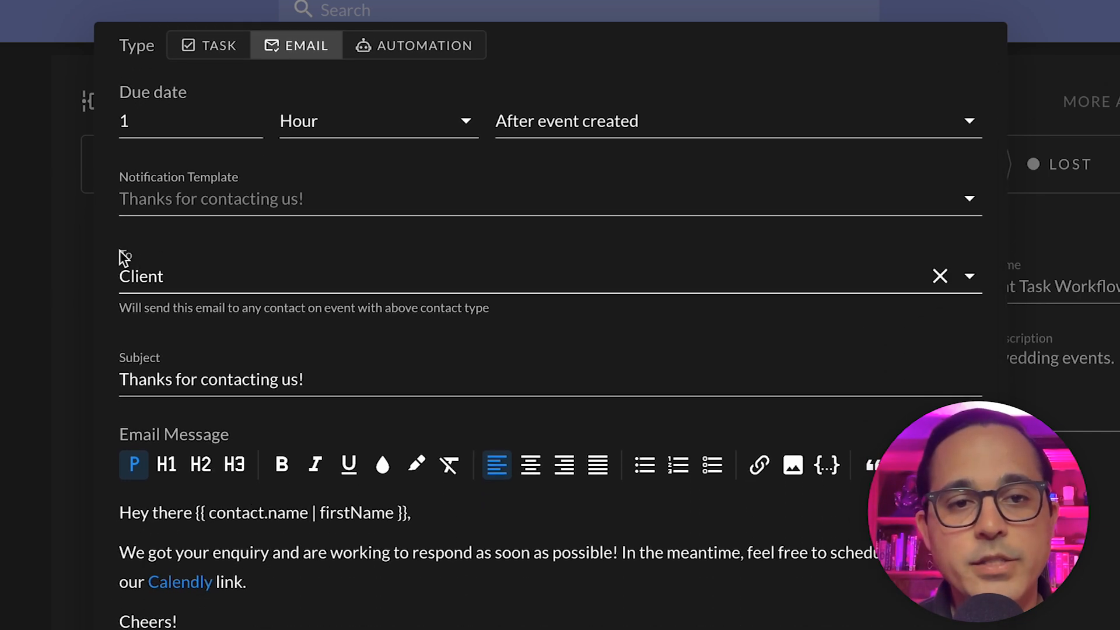
pyautogui.click(190, 276)
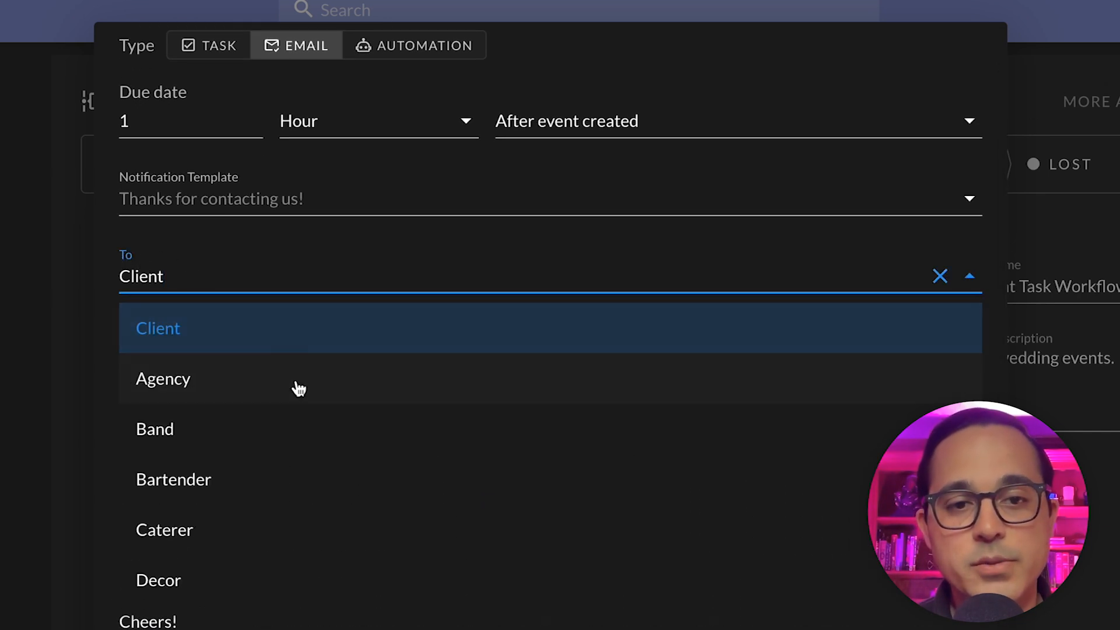
pyautogui.click(285, 257)
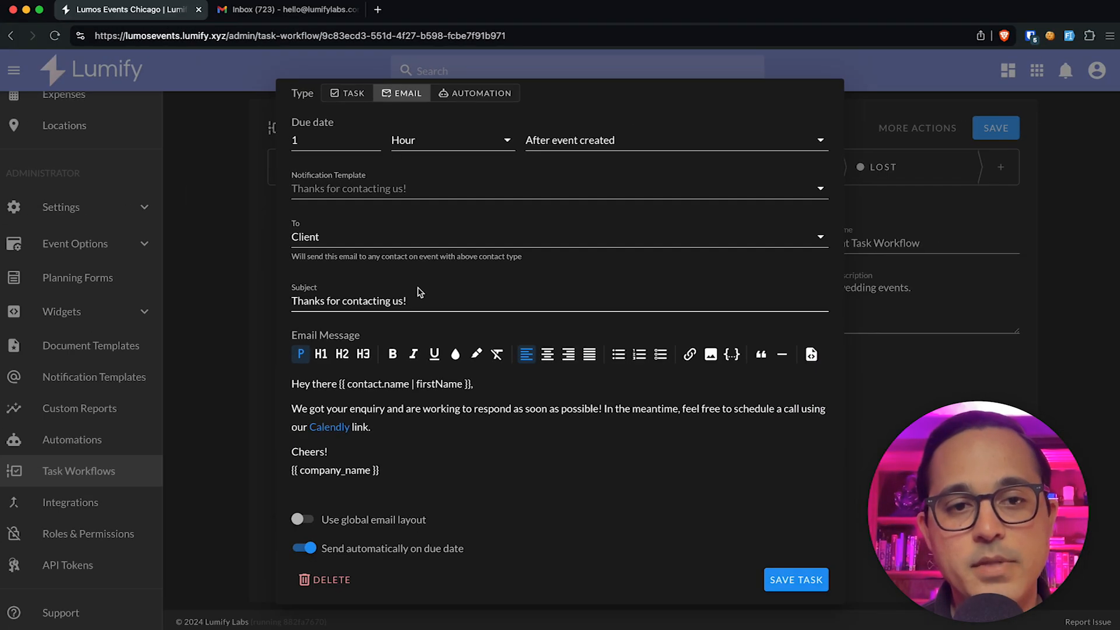
pyautogui.click(796, 579)
pyautogui.click(1019, 127)
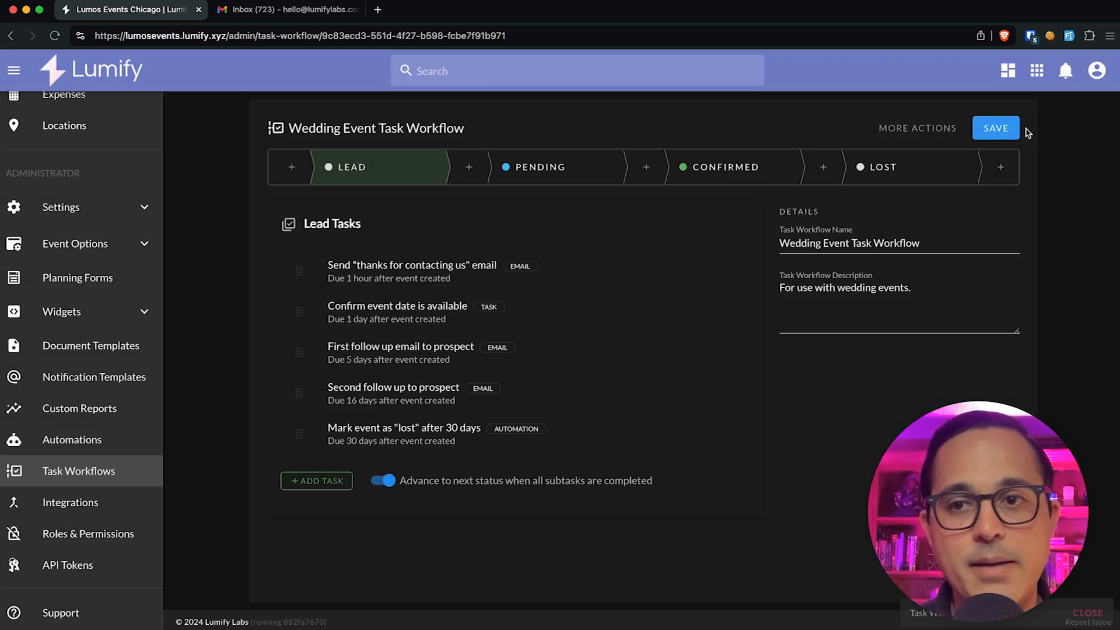
# Step: Open the Example Event Title event and review its primary contact's association details
pyautogui.scroll(5, 111, 207)
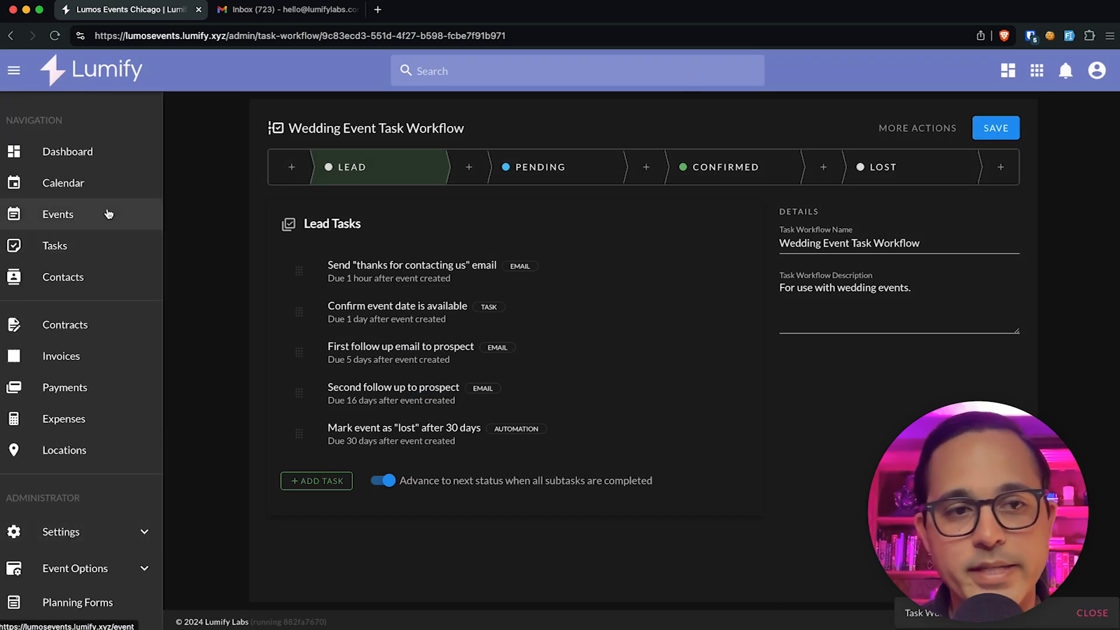
pyautogui.click(108, 214)
pyautogui.click(230, 199)
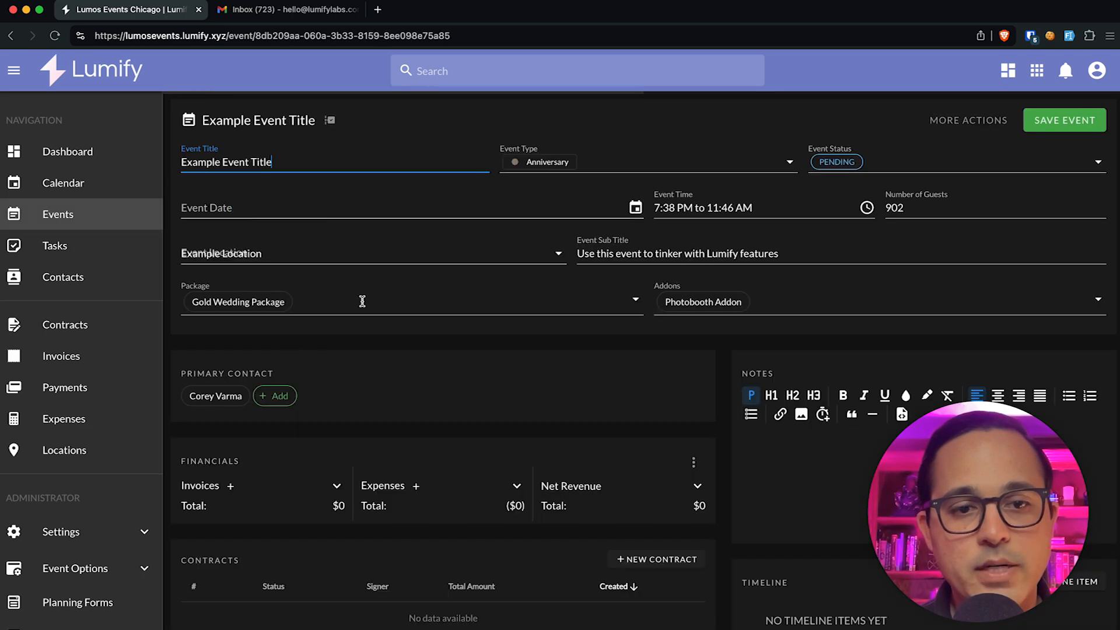
pyautogui.click(215, 396)
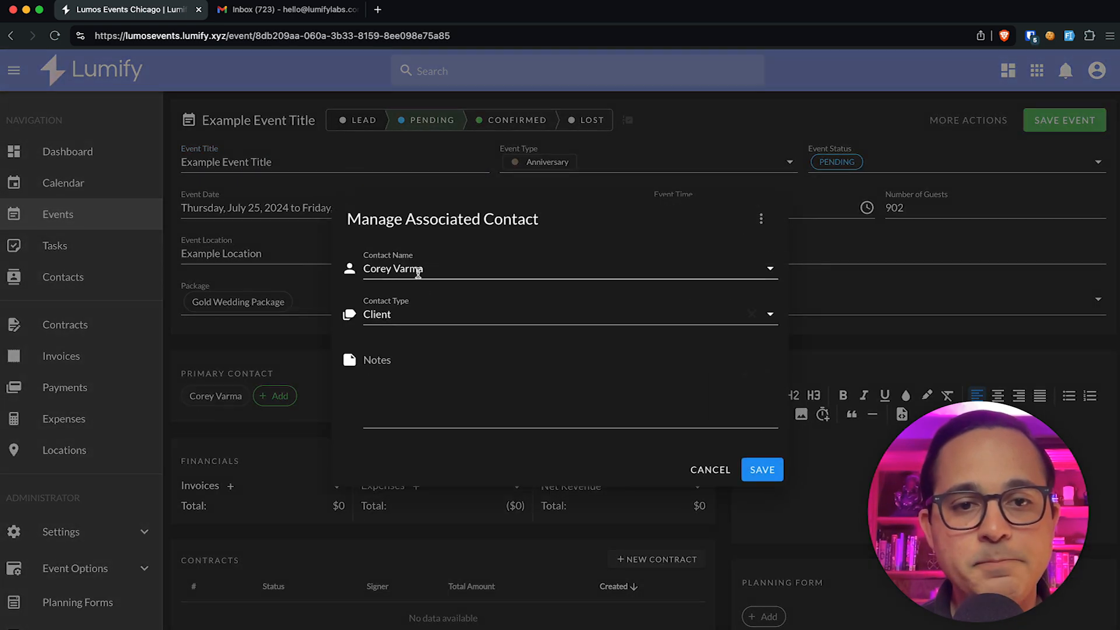
pyautogui.click(284, 356)
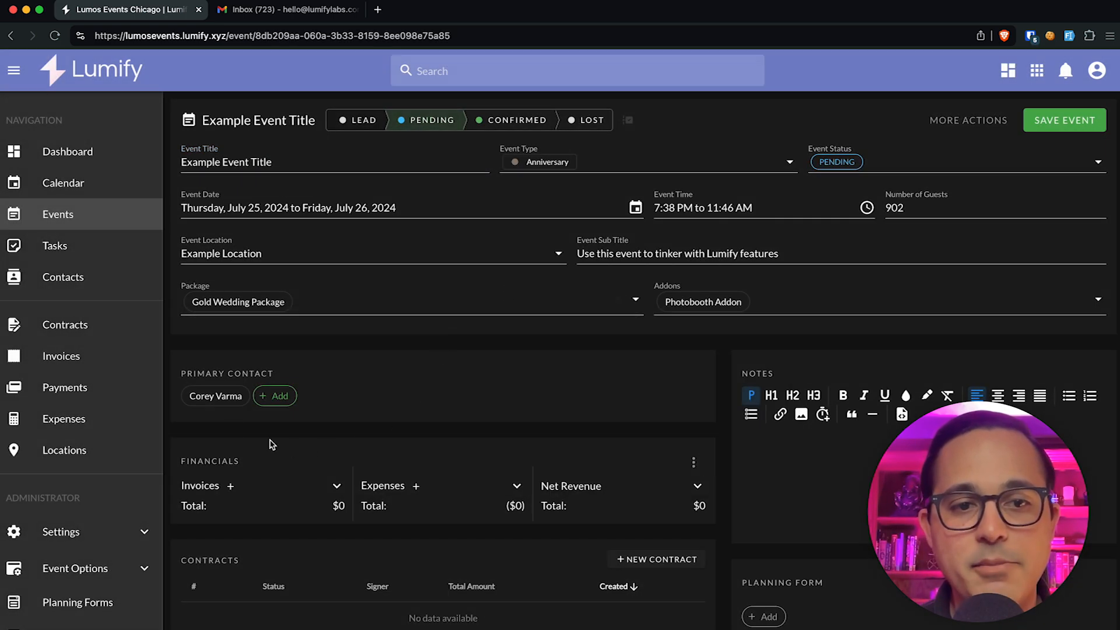
pyautogui.click(224, 395)
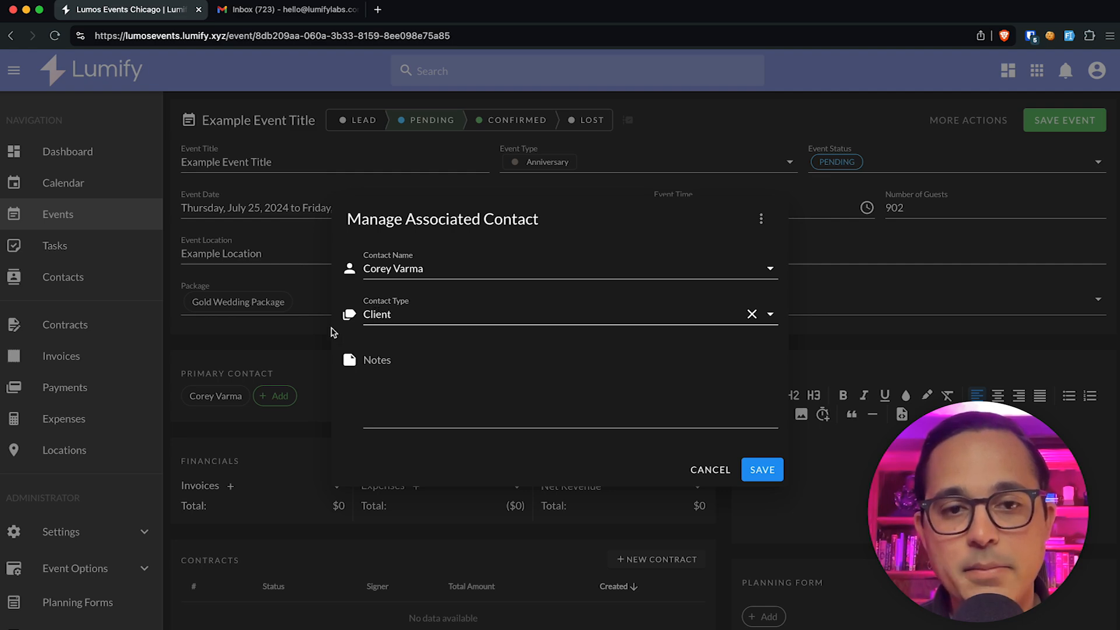
pyautogui.click(308, 365)
pyautogui.moveTo(362, 120)
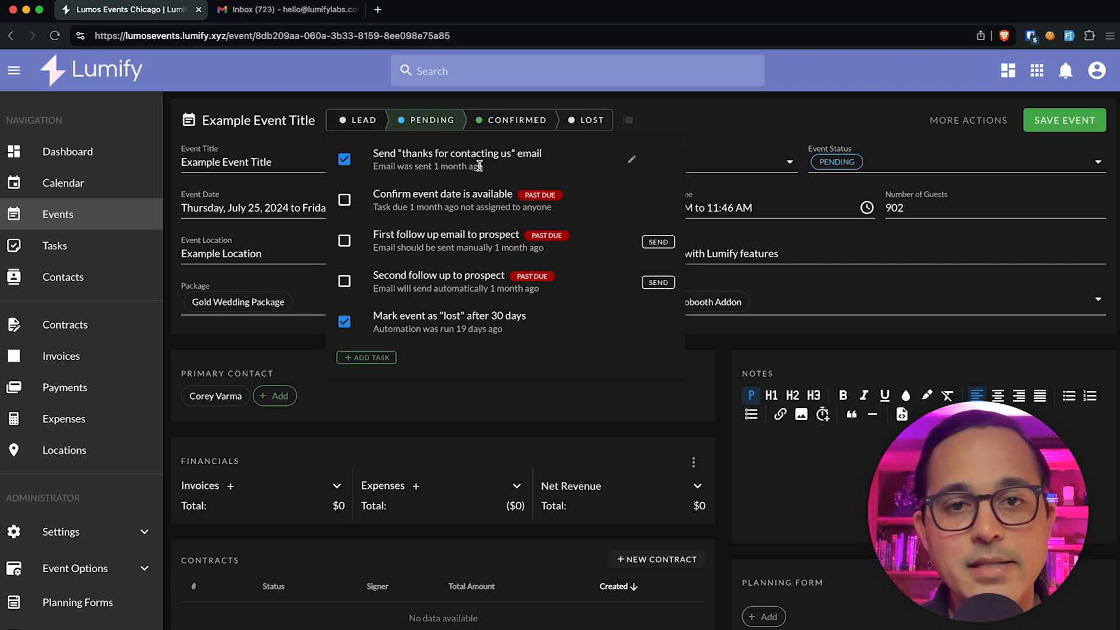
# Step: Deselect Example Contact from the event's thanks-for-contacting email recipients and close the task
pyautogui.click(633, 170)
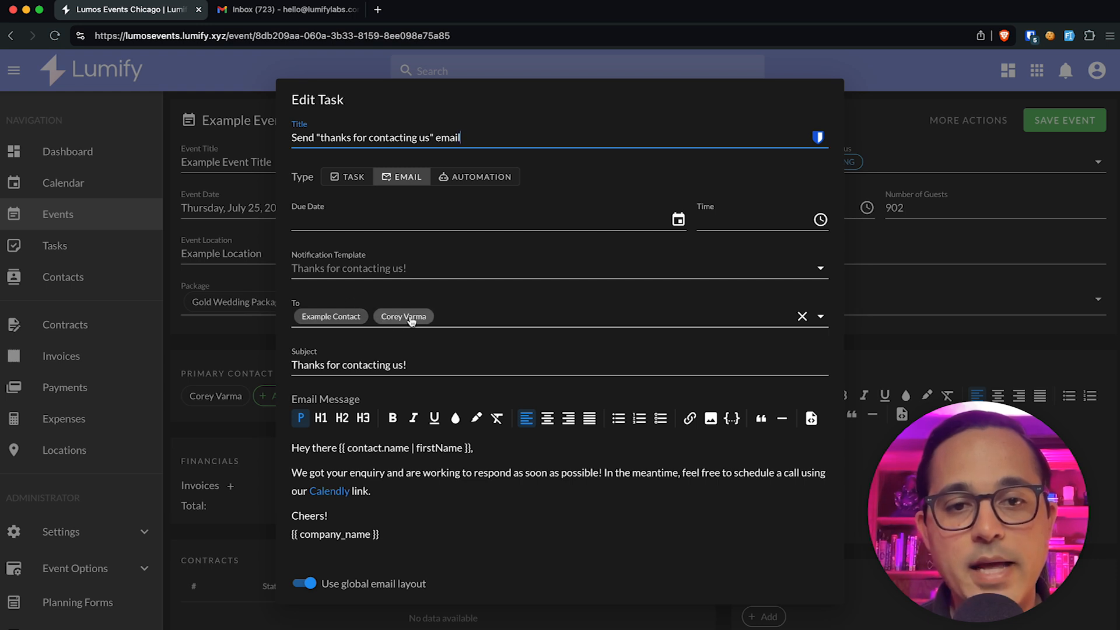
pyautogui.click(370, 318)
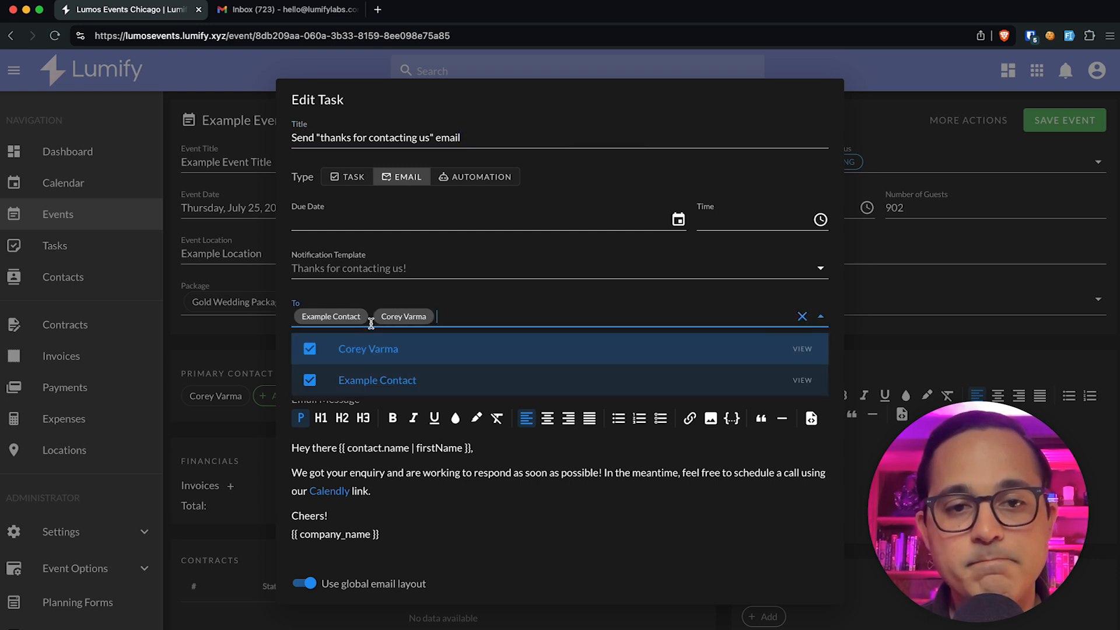
pyautogui.click(350, 377)
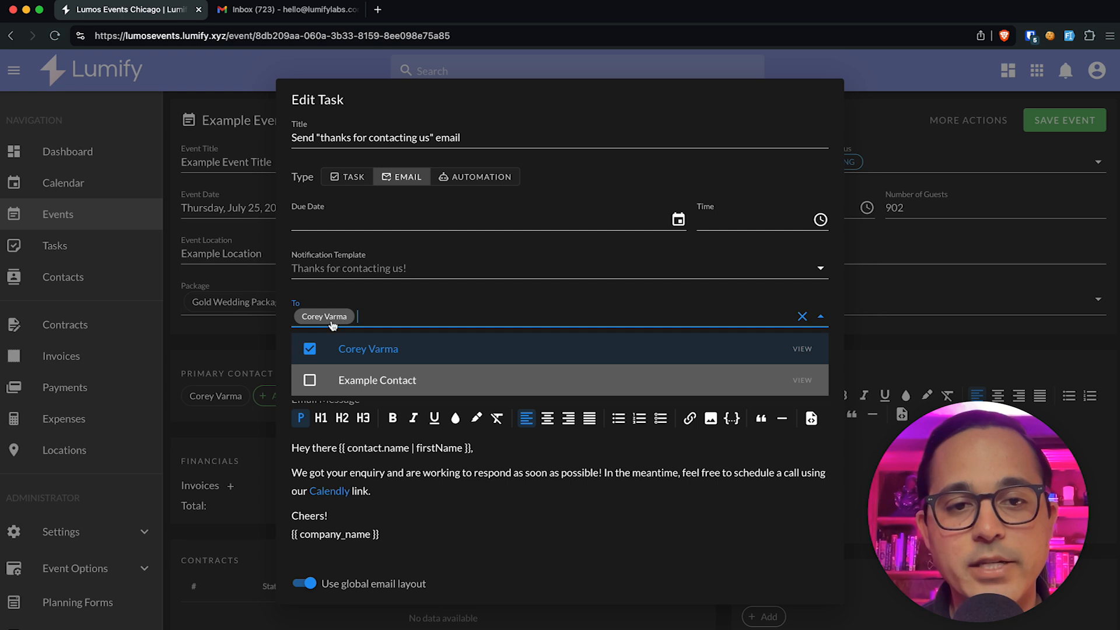
pyautogui.click(492, 117)
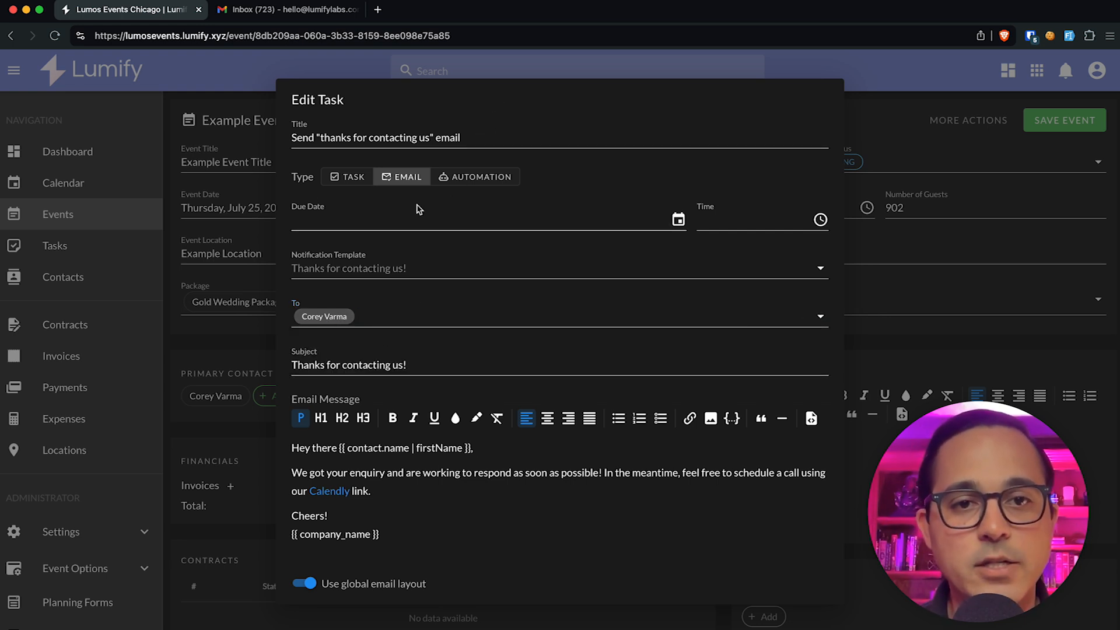
pyautogui.click(237, 326)
# Step: Associate Example Contact with the event as a Family additional contact
pyautogui.click(258, 399)
pyautogui.click(421, 269)
pyautogui.click(437, 327)
pyautogui.click(396, 310)
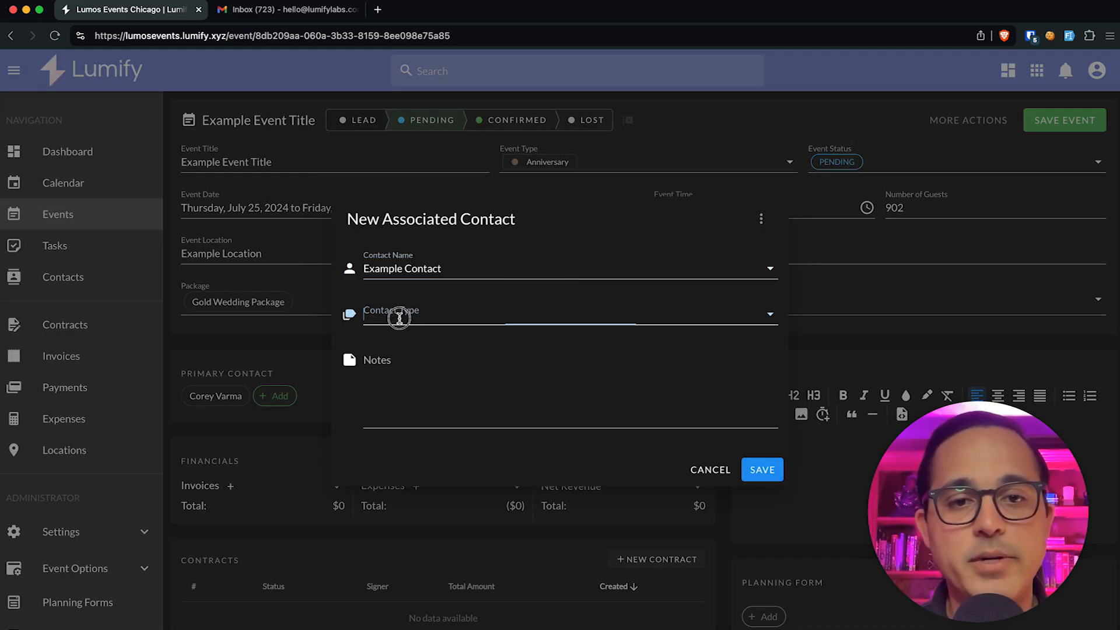
pyautogui.scroll(-4, 472, 498)
pyautogui.scroll(1, 473, 496)
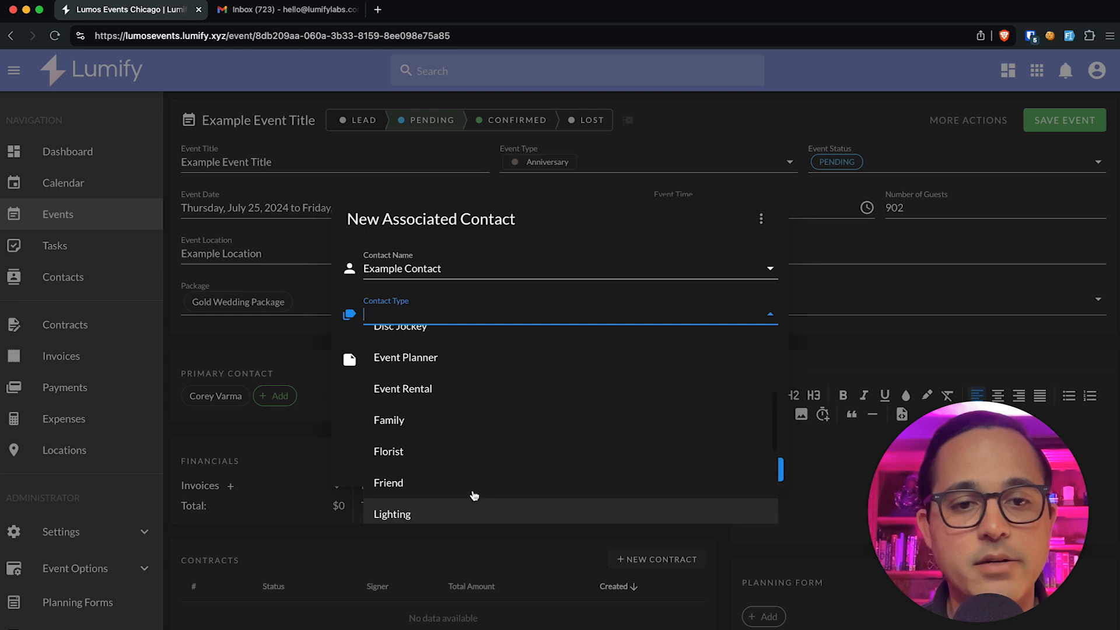
pyautogui.click(449, 421)
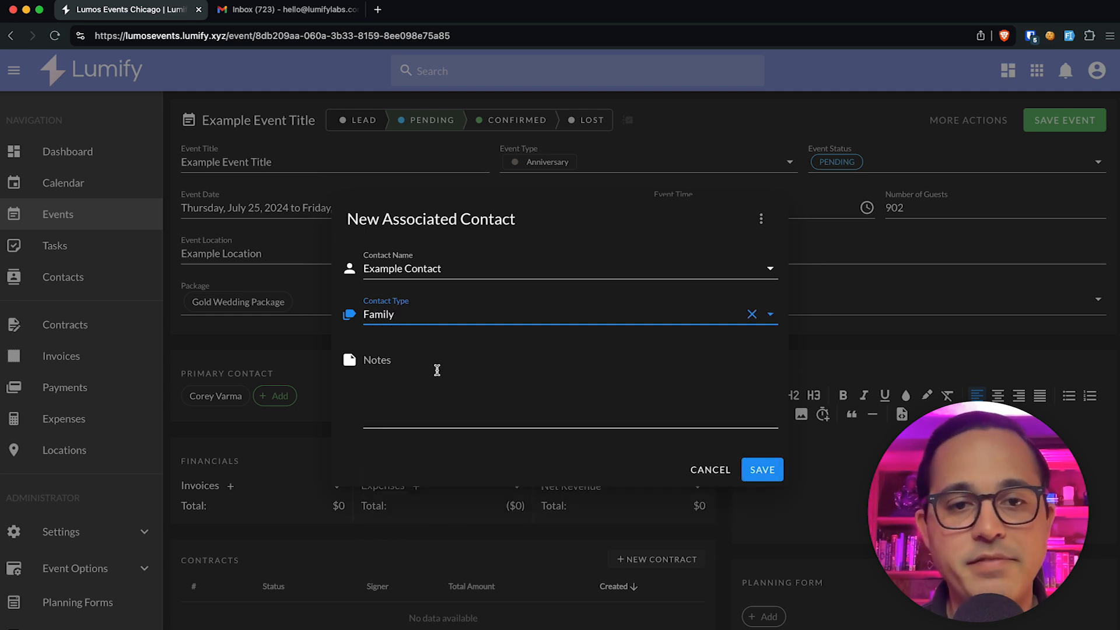
pyautogui.click(761, 470)
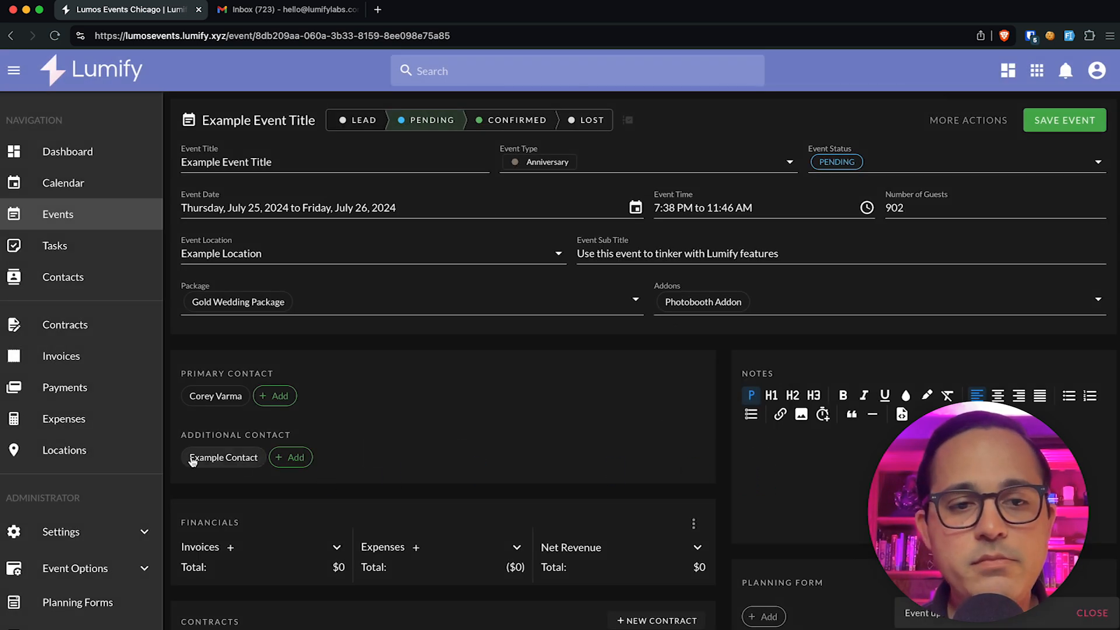
pyautogui.scroll(-5, 55, 563)
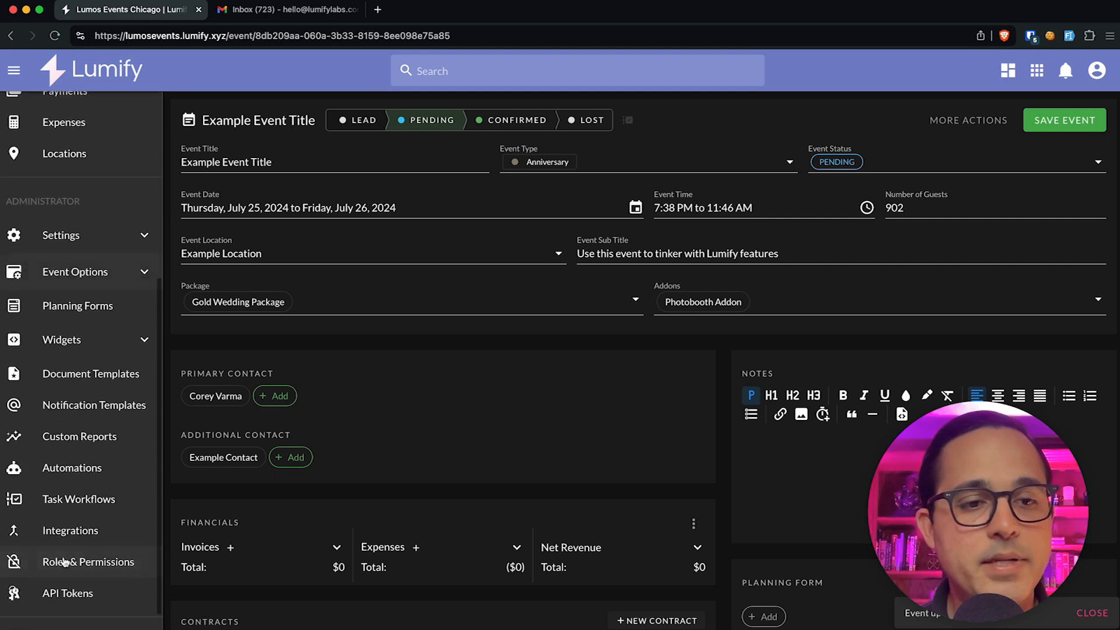
pyautogui.click(87, 503)
# Step: Open the Wedding Event Task Workflow
pyautogui.click(267, 185)
pyautogui.hscroll(-5, 240, 222)
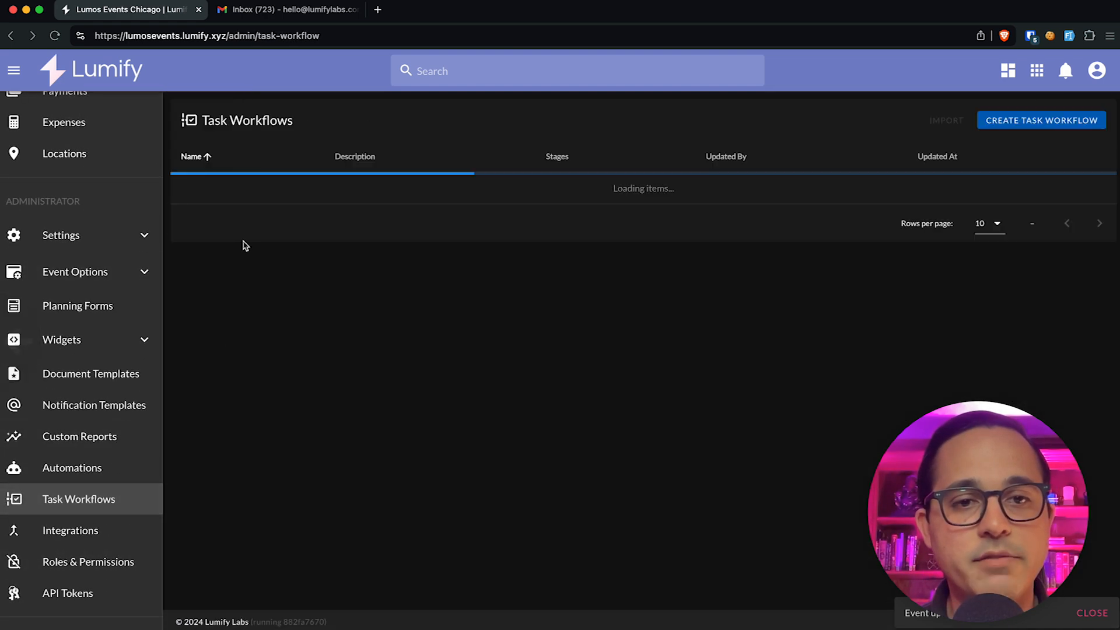
pyautogui.click(247, 221)
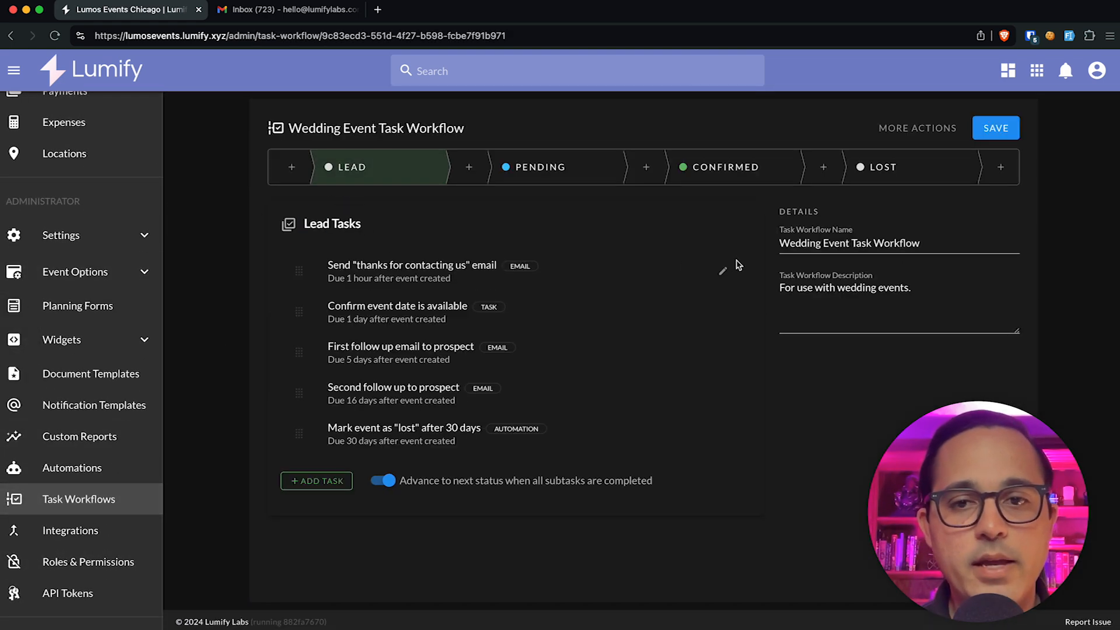
# Step: Switch the thanks-for-contacting email's recipient to Family, back to Client, and save the task
pyautogui.click(715, 270)
pyautogui.click(379, 321)
pyautogui.scroll(-4, 385, 420)
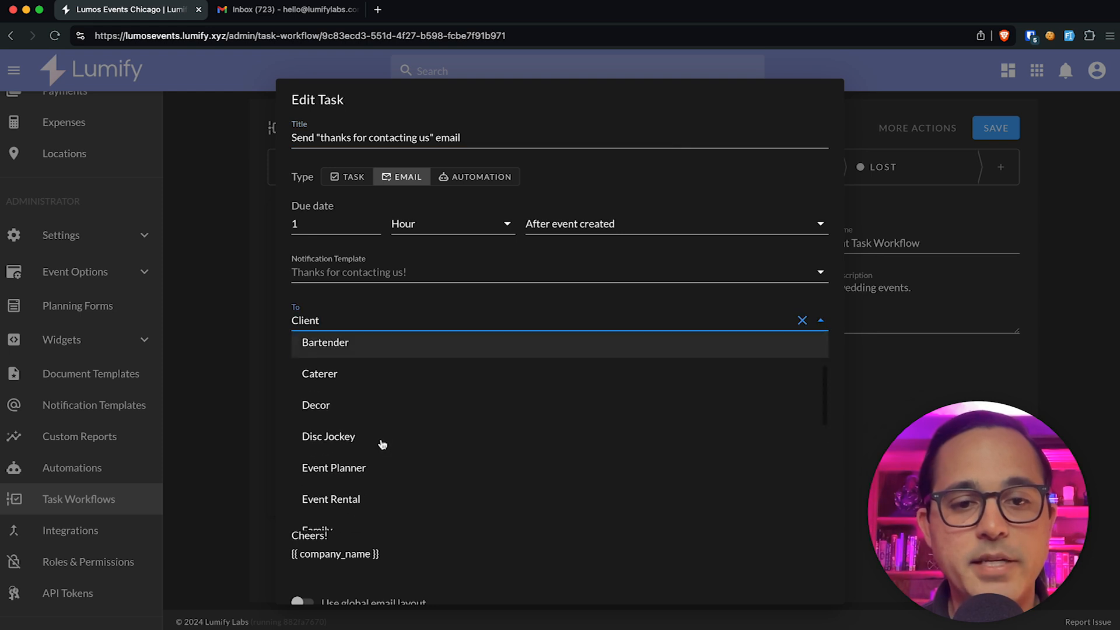
pyautogui.click(382, 444)
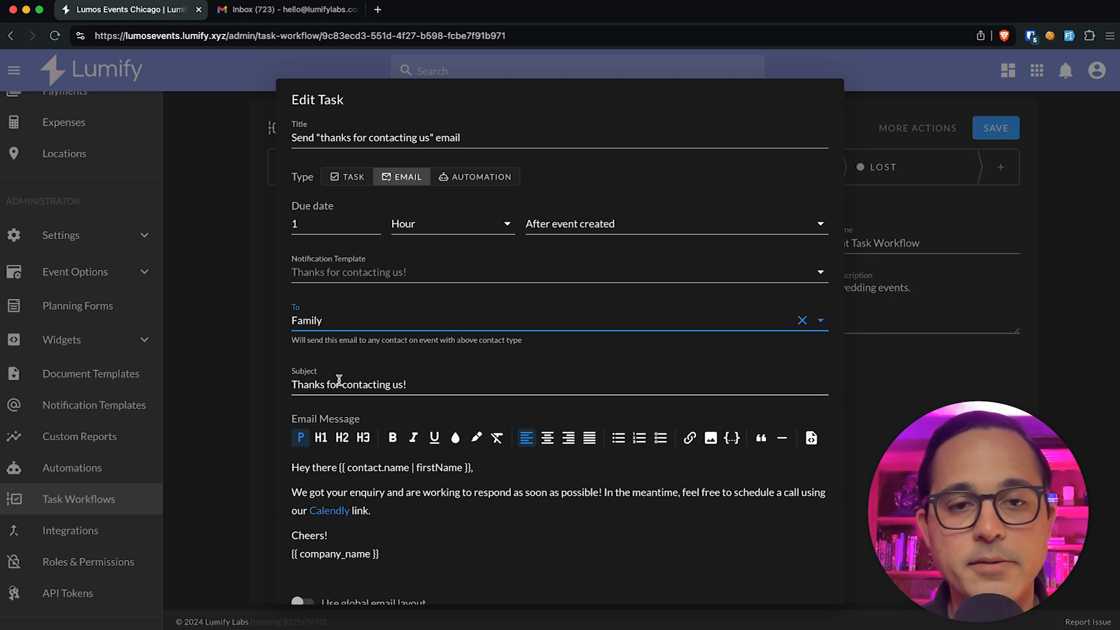
pyautogui.click(445, 325)
pyautogui.scroll(3, 436, 358)
pyautogui.click(435, 357)
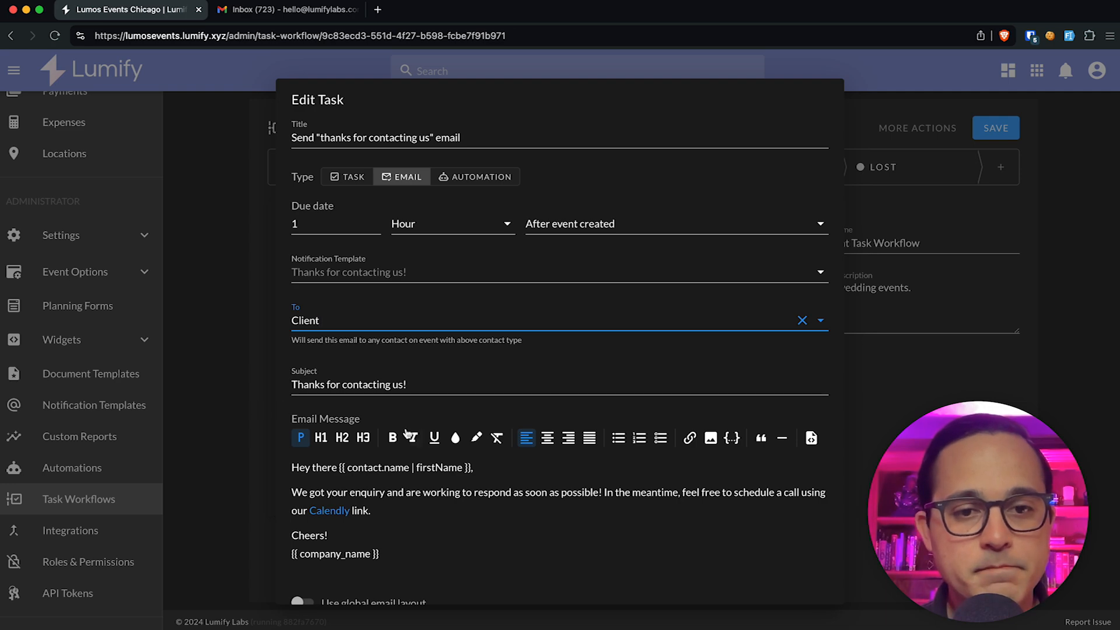
pyautogui.scroll(-3, 408, 435)
pyautogui.click(796, 580)
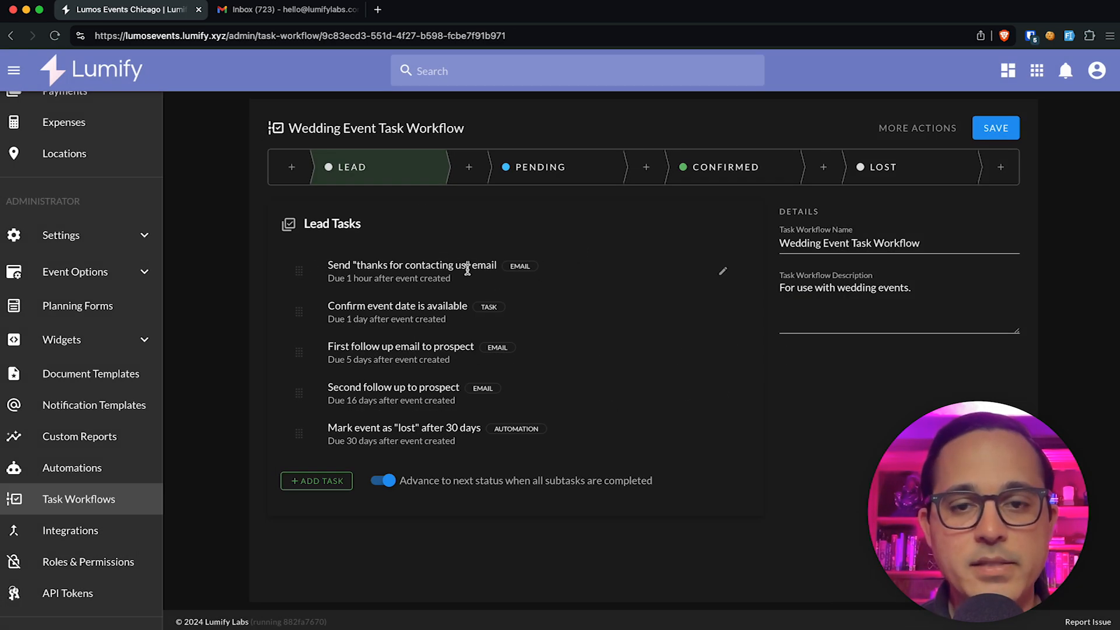
pyautogui.click(722, 311)
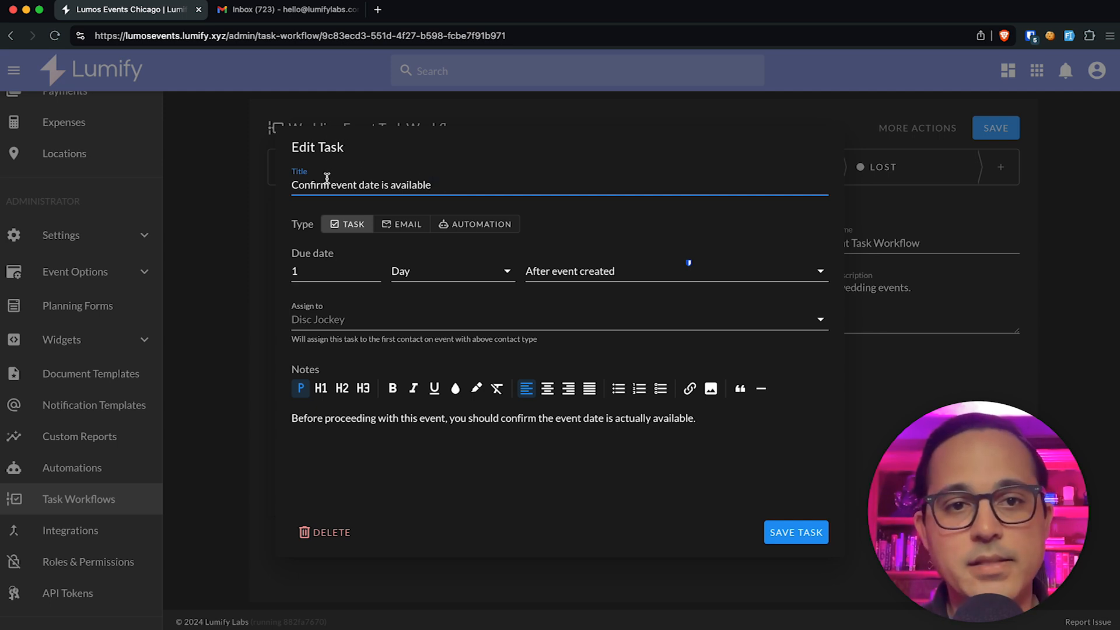
pyautogui.tripleClick(303, 189)
pyautogui.click(436, 184)
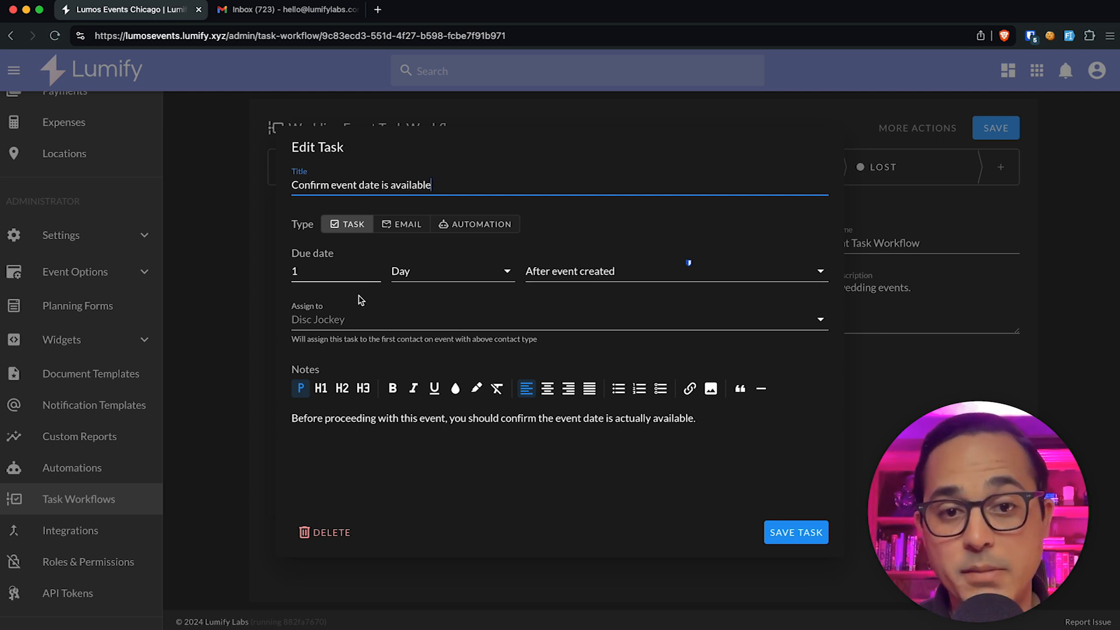
pyautogui.click(320, 316)
pyautogui.scroll(-1, 368, 423)
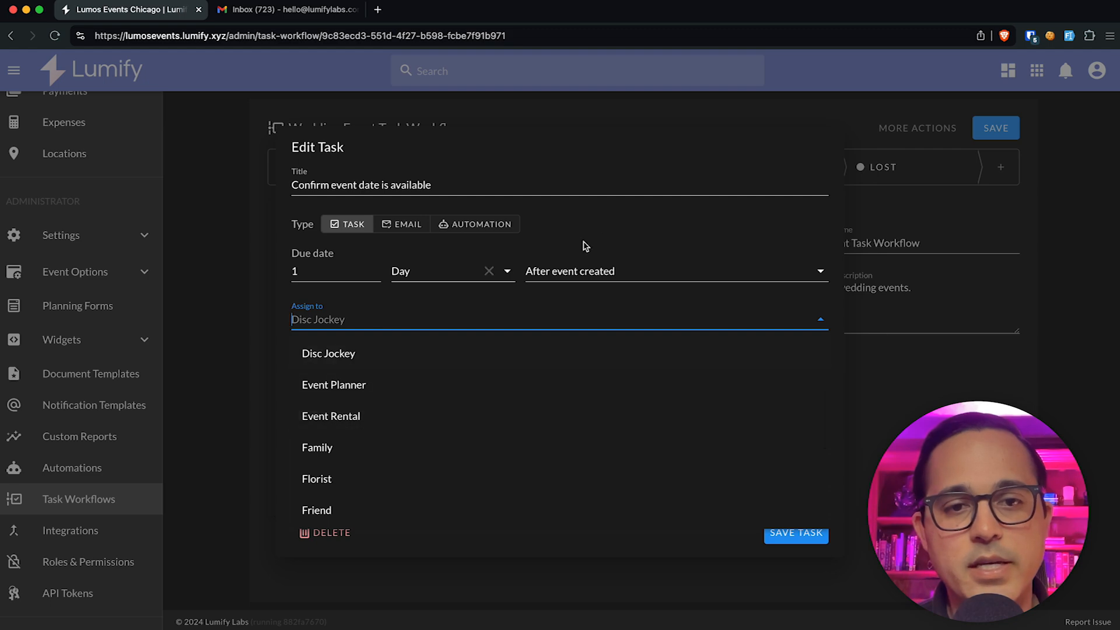
pyautogui.scroll(-5, 400, 516)
pyautogui.scroll(6, 401, 516)
pyautogui.click(707, 155)
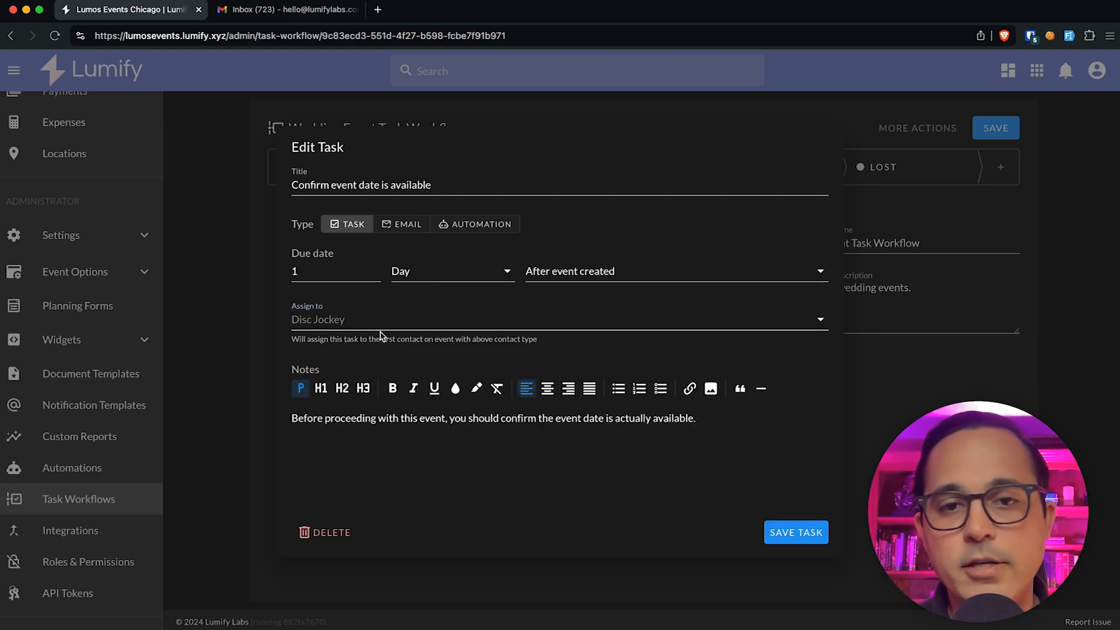
pyautogui.click(231, 283)
pyautogui.scroll(5, 88, 251)
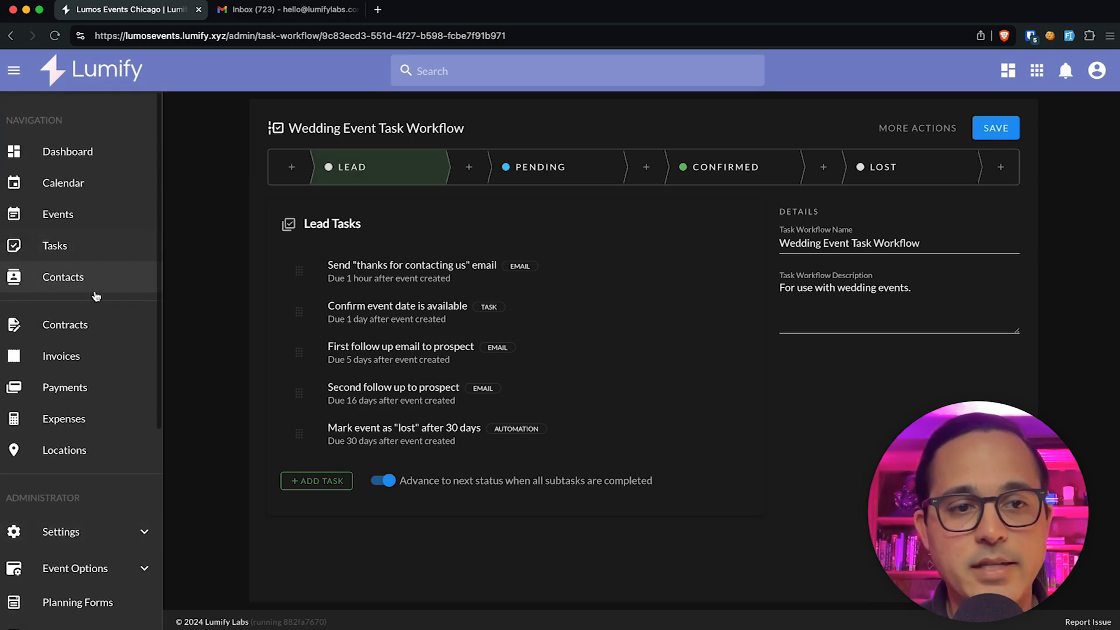
pyautogui.click(92, 252)
pyautogui.click(670, 122)
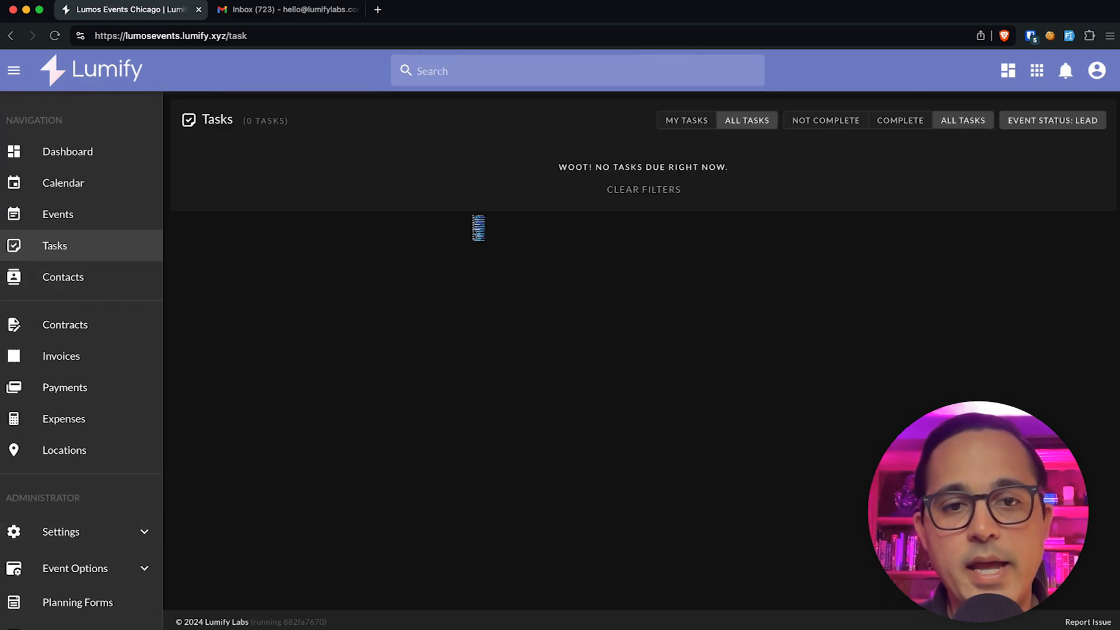
pyautogui.scroll(-5, 95, 495)
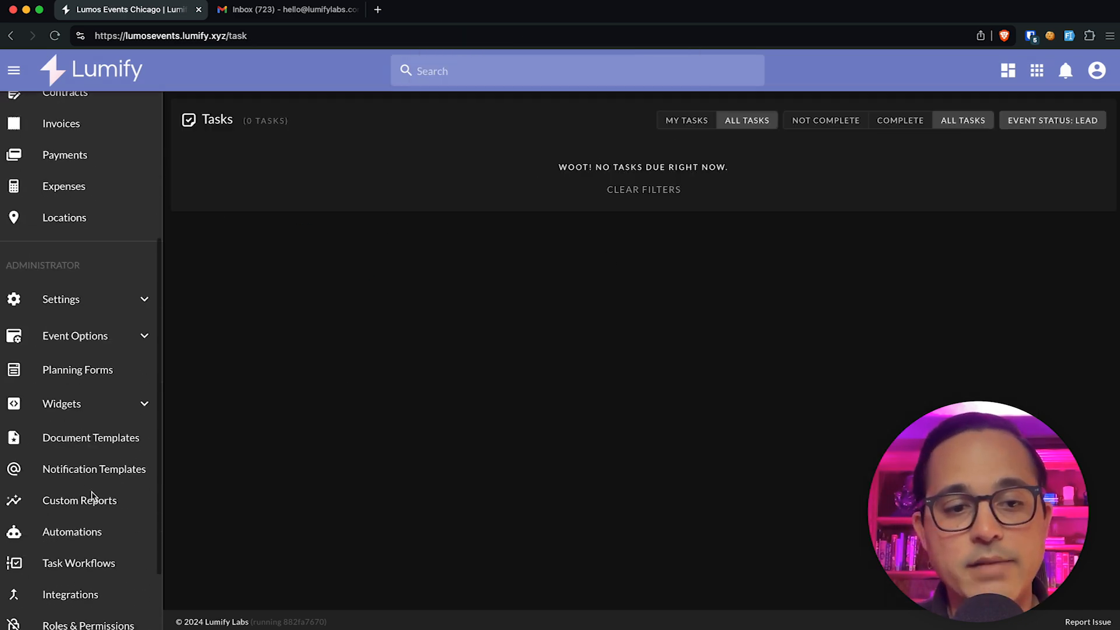
pyautogui.click(80, 484)
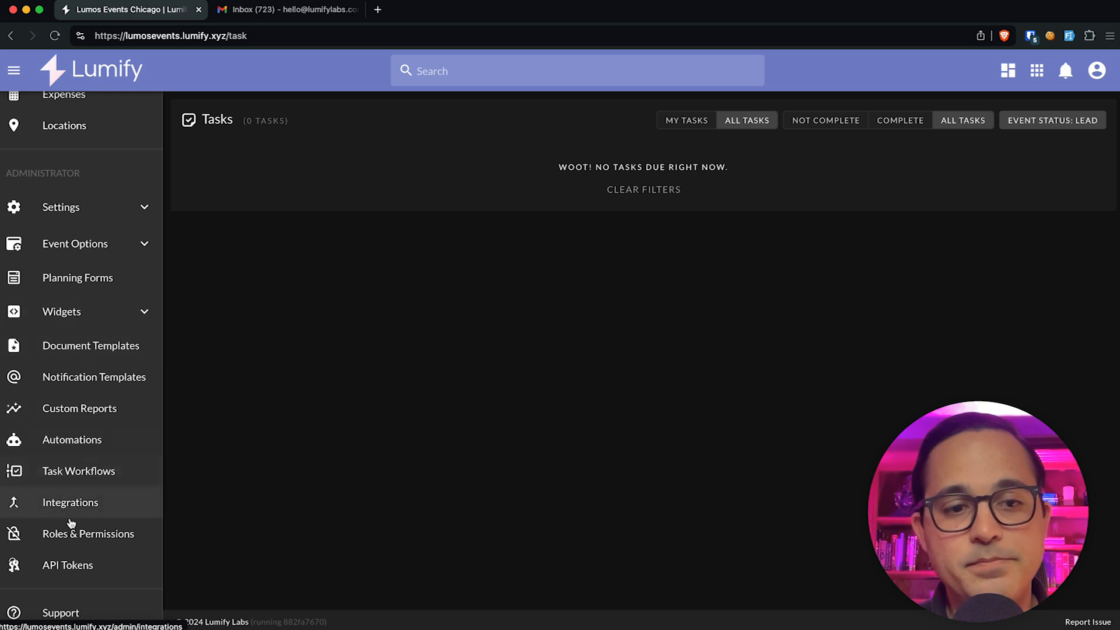
pyautogui.click(722, 310)
pyautogui.click(371, 492)
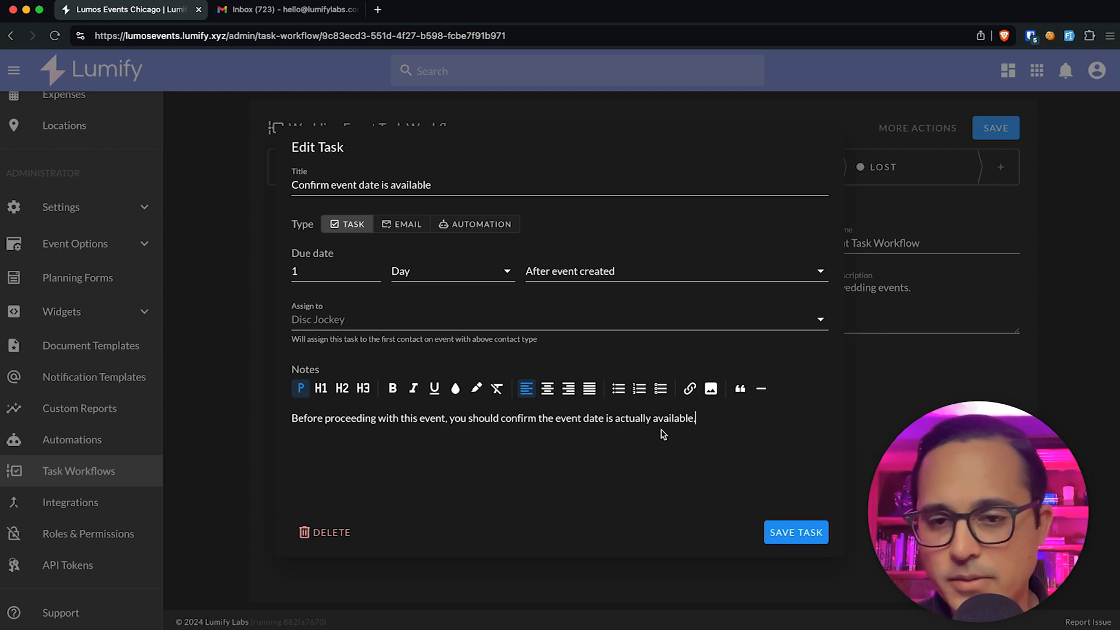
pyautogui.moveTo(708, 419); pyautogui.dragTo(379, 418)
pyautogui.click(390, 422)
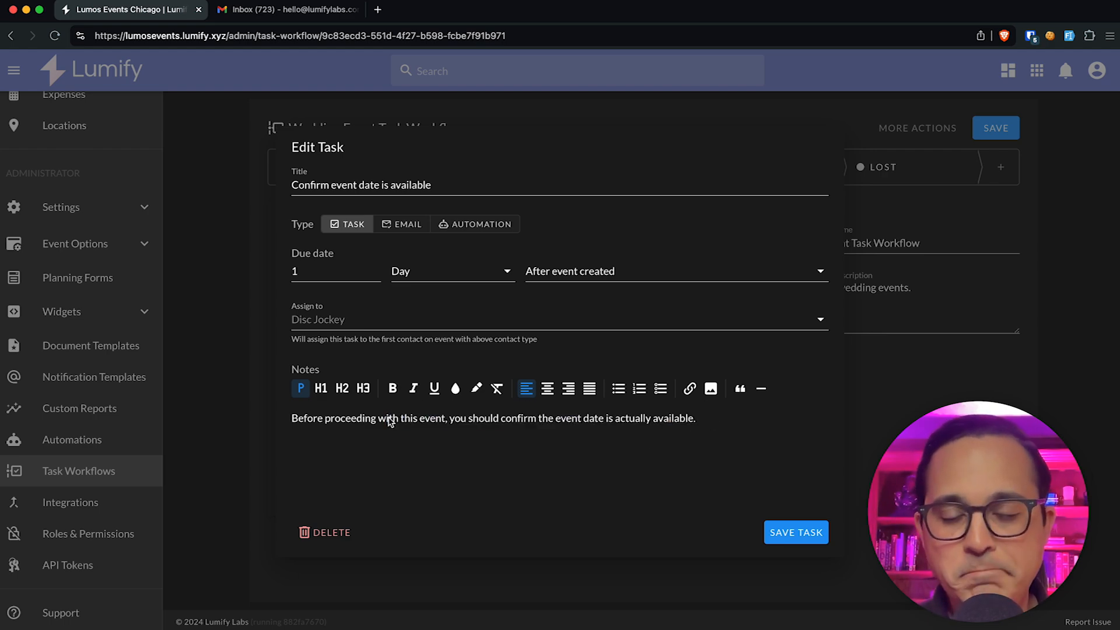
pyautogui.click(246, 312)
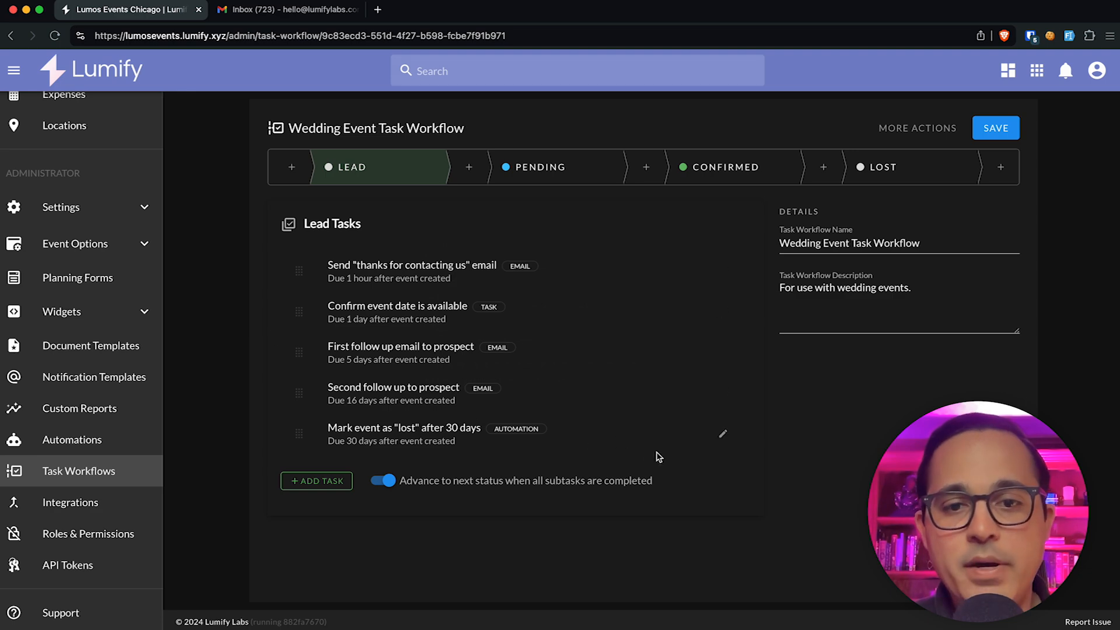
# Step: Check which automation the Mark event as lost task runs
pyautogui.click(722, 433)
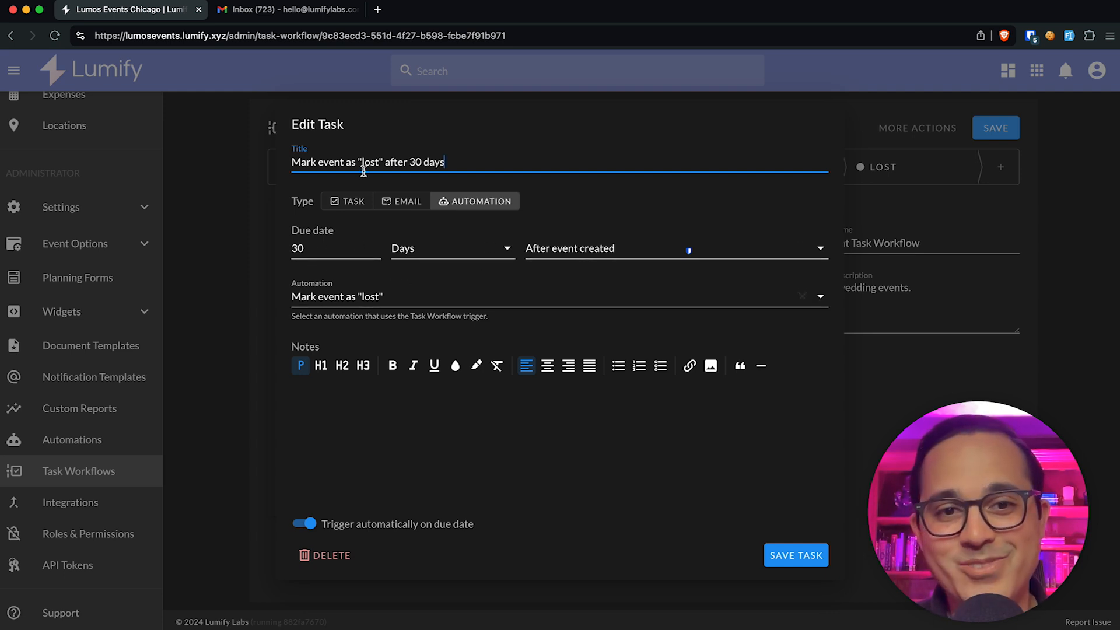
pyautogui.click(324, 291)
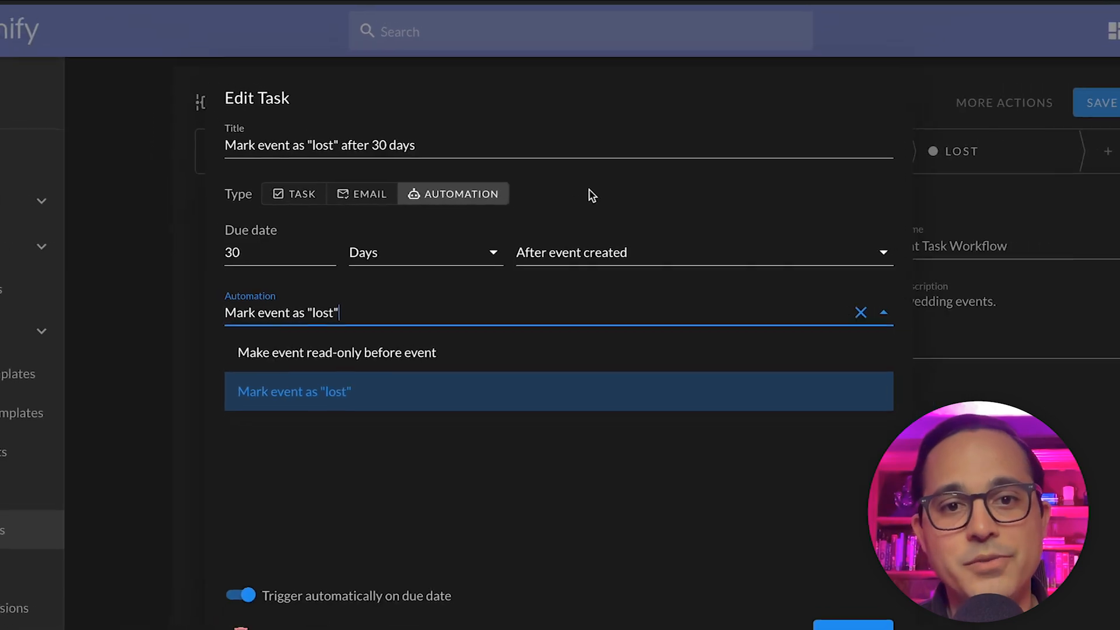
pyautogui.click(200, 373)
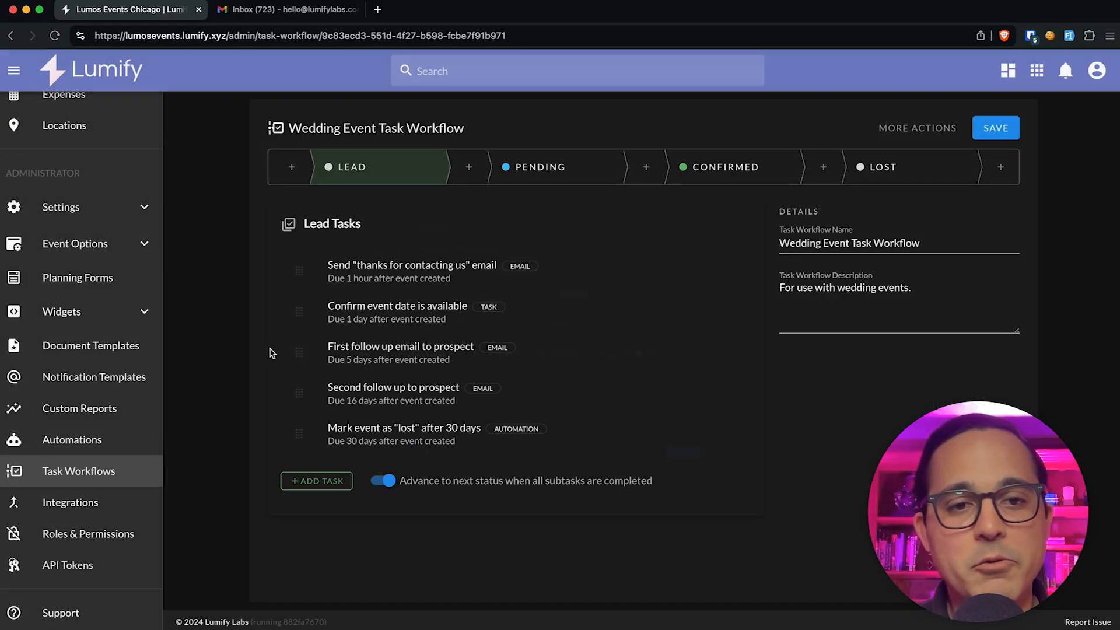
# Step: Inspect the trigger options of the 'Lost' client send congrats email automation
pyautogui.click(85, 443)
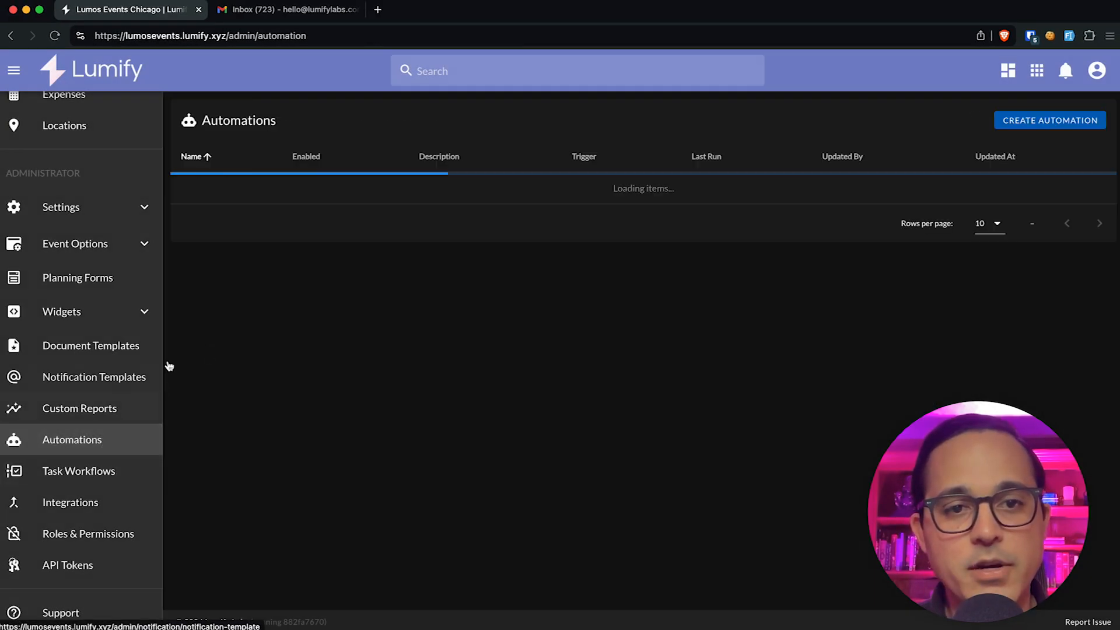
pyautogui.click(327, 193)
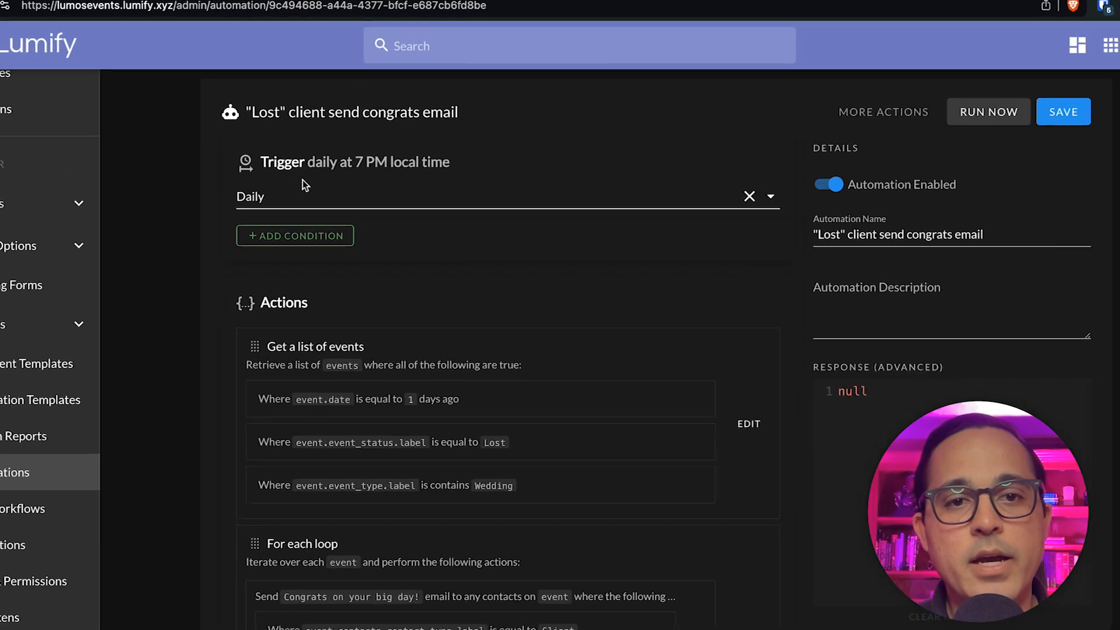
pyautogui.click(333, 201)
pyautogui.scroll(-3, 365, 312)
pyautogui.scroll(-5, 261, 359)
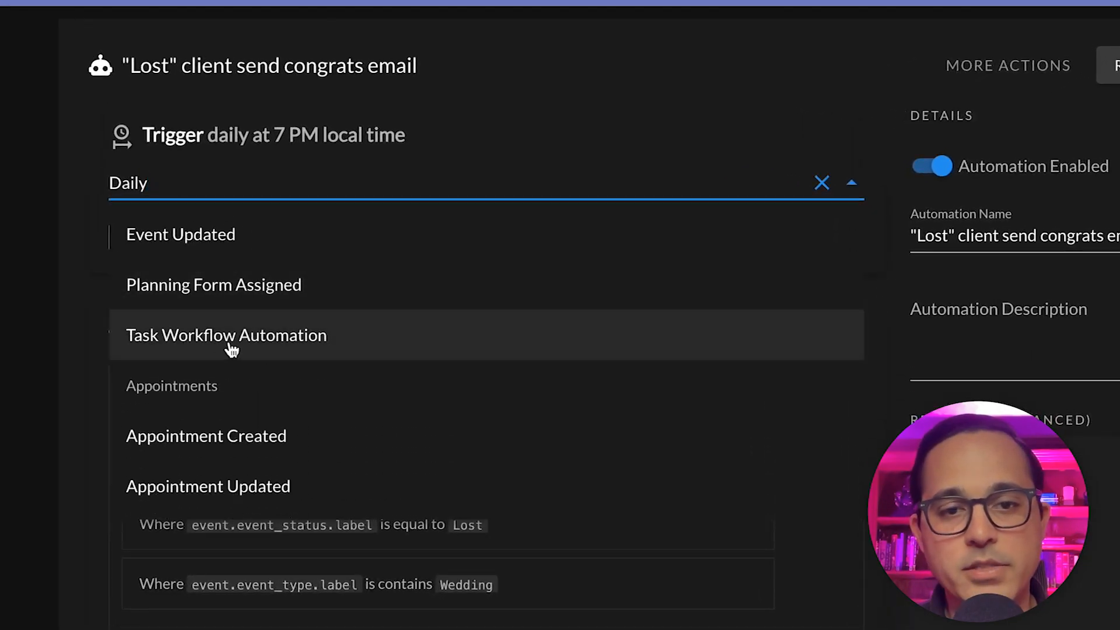
pyautogui.scroll(1, 231, 349)
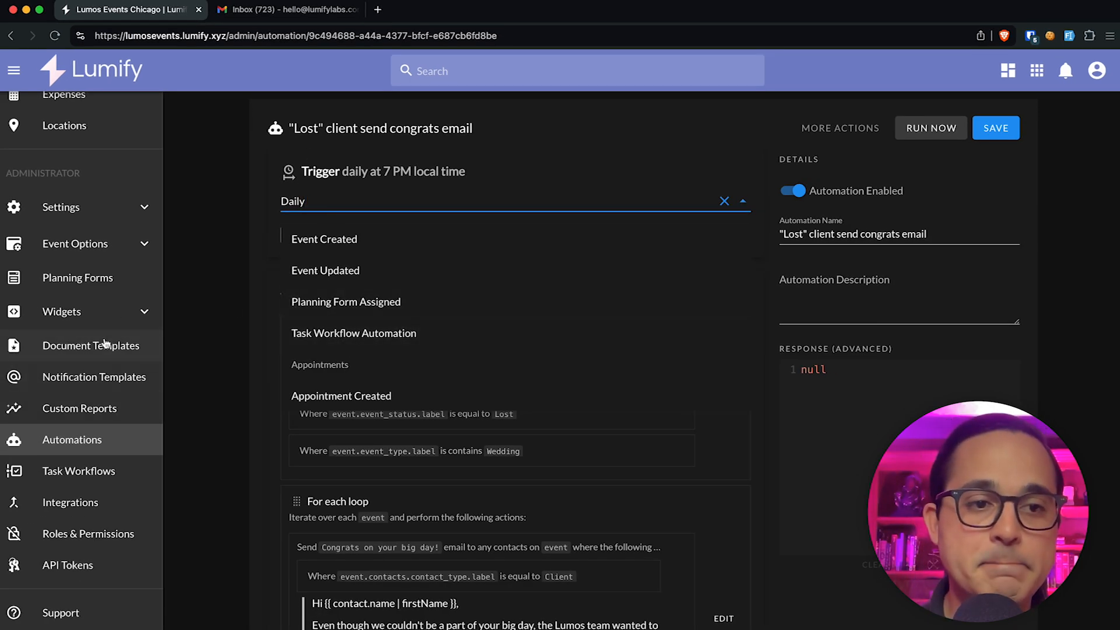
# Step: Reopen the Wedding Event Task Workflow and glance at its thanks-for-contacting email task
pyautogui.click(74, 472)
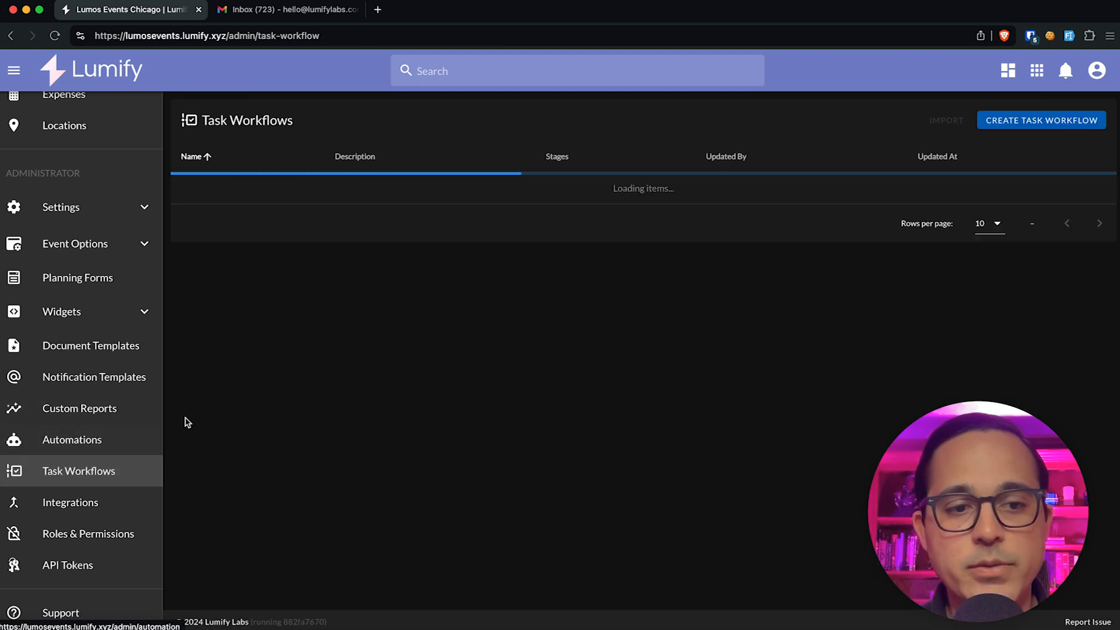
pyautogui.click(327, 225)
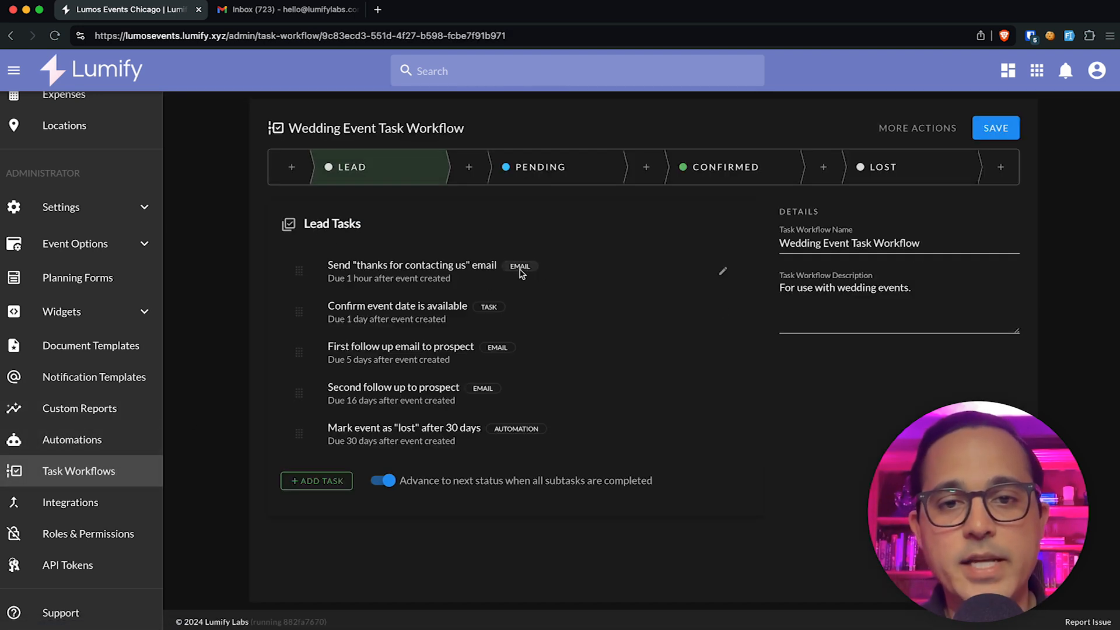
pyautogui.click(723, 271)
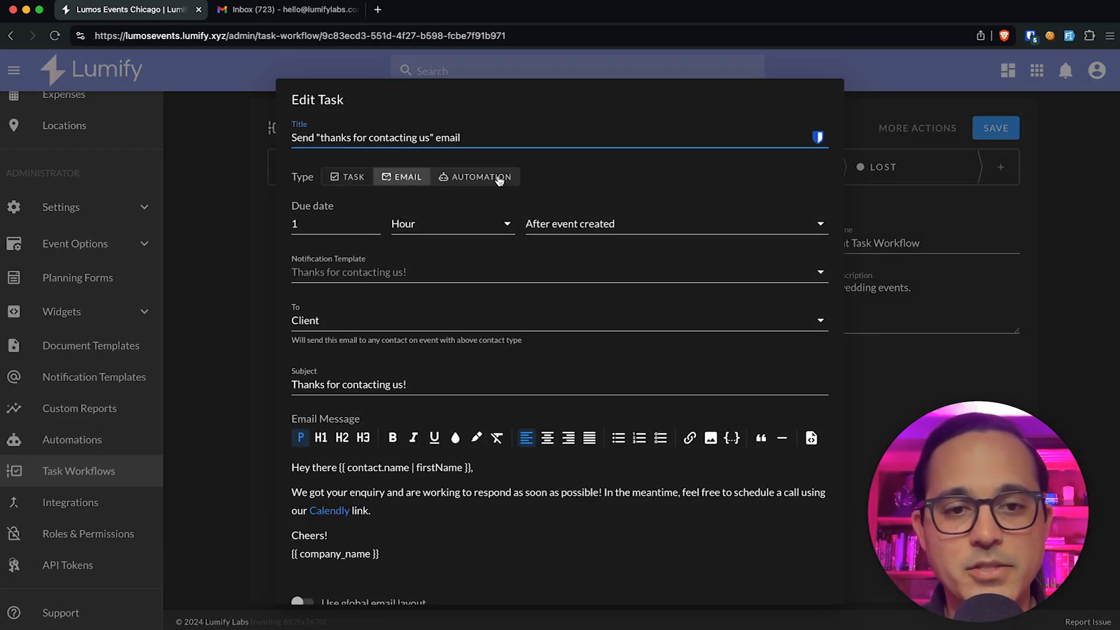
pyautogui.click(270, 308)
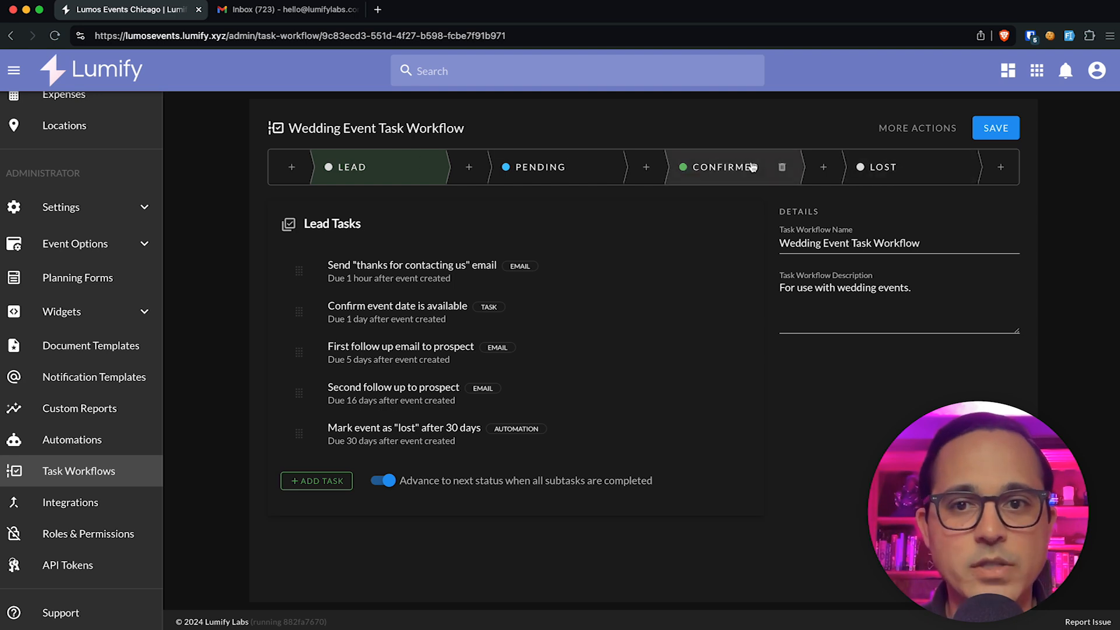
# Step: Insert a Cancelled stage between the Confirmed and Lost stages
pyautogui.click(824, 167)
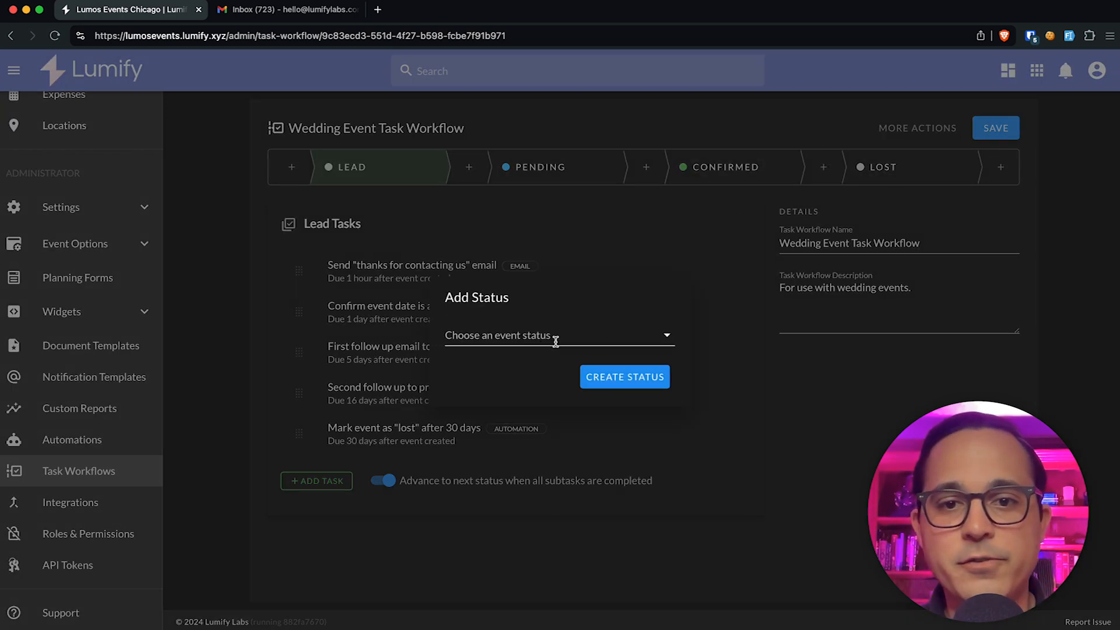
pyautogui.click(537, 336)
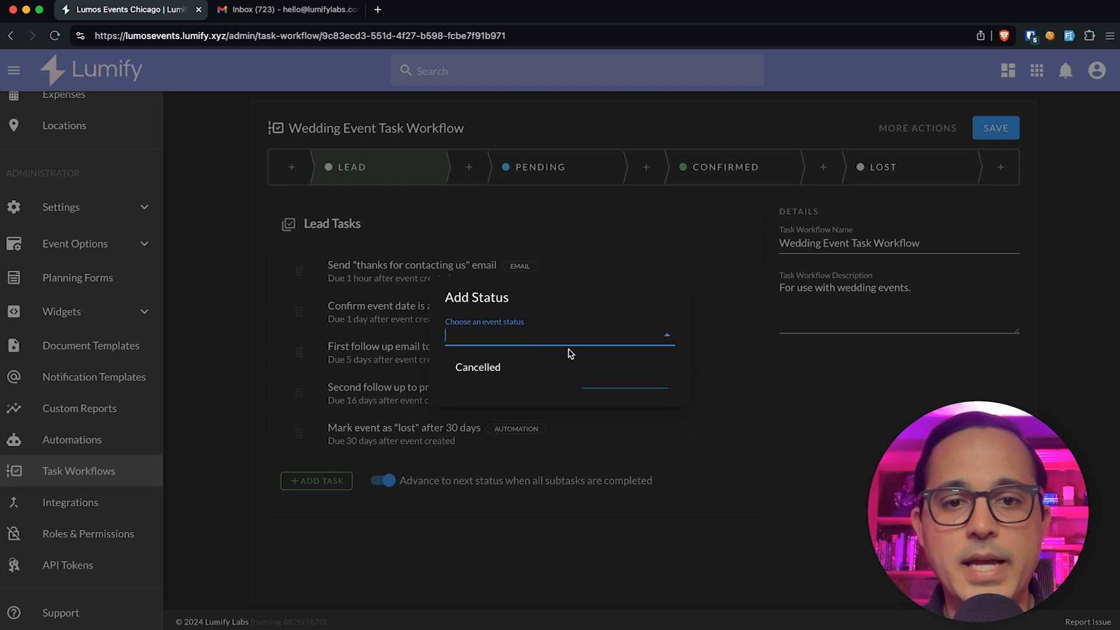
pyautogui.click(541, 368)
pyautogui.click(625, 376)
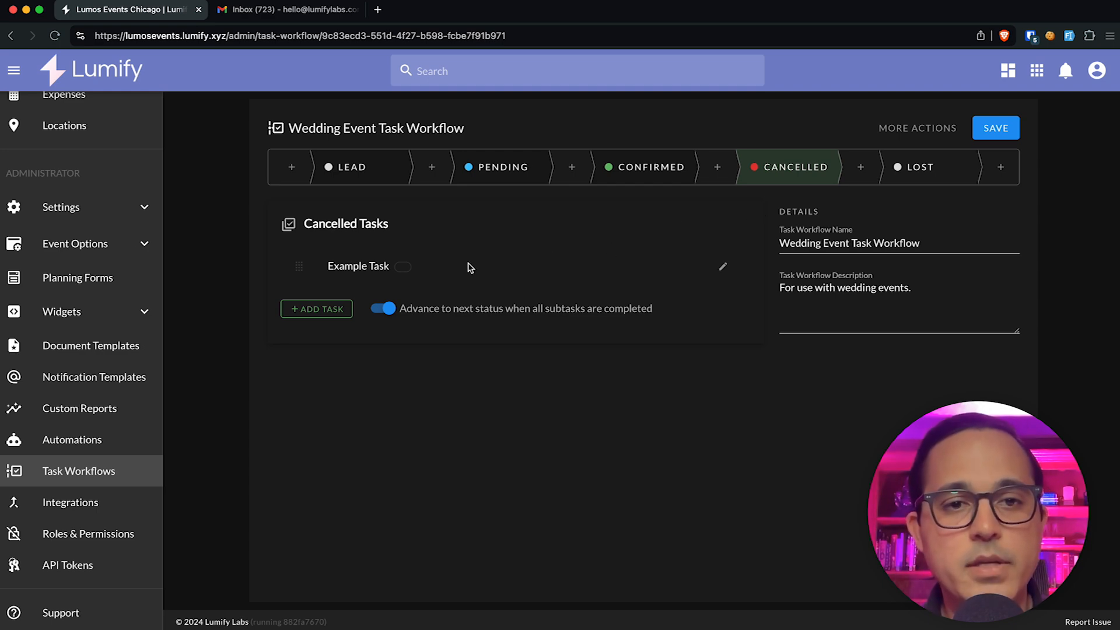
pyautogui.click(859, 168)
pyautogui.click(740, 418)
pyautogui.click(825, 168)
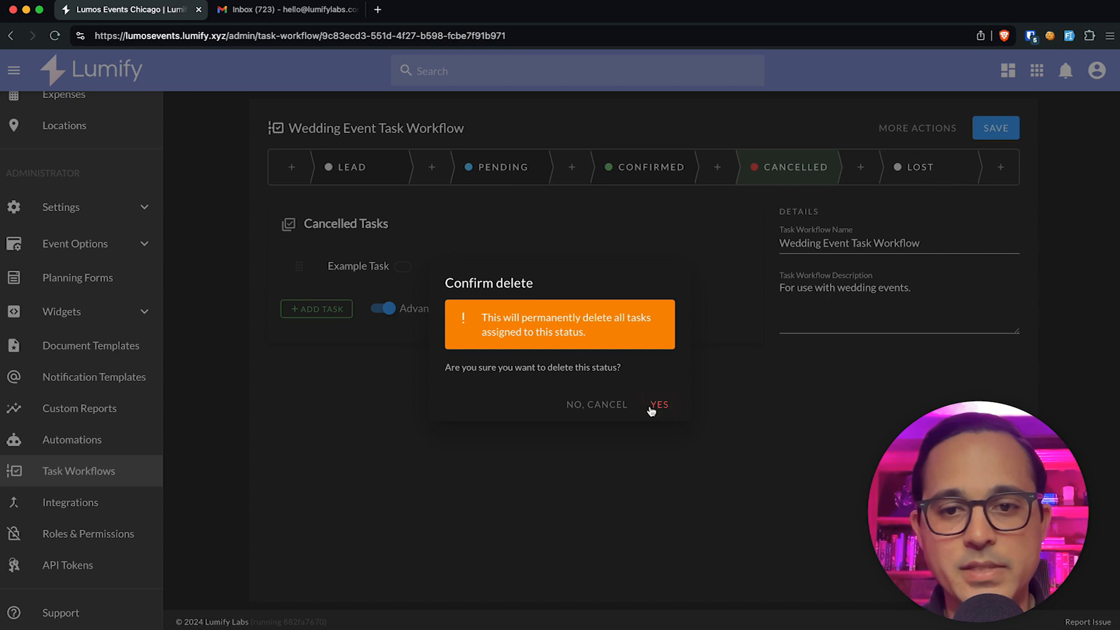
pyautogui.click(653, 405)
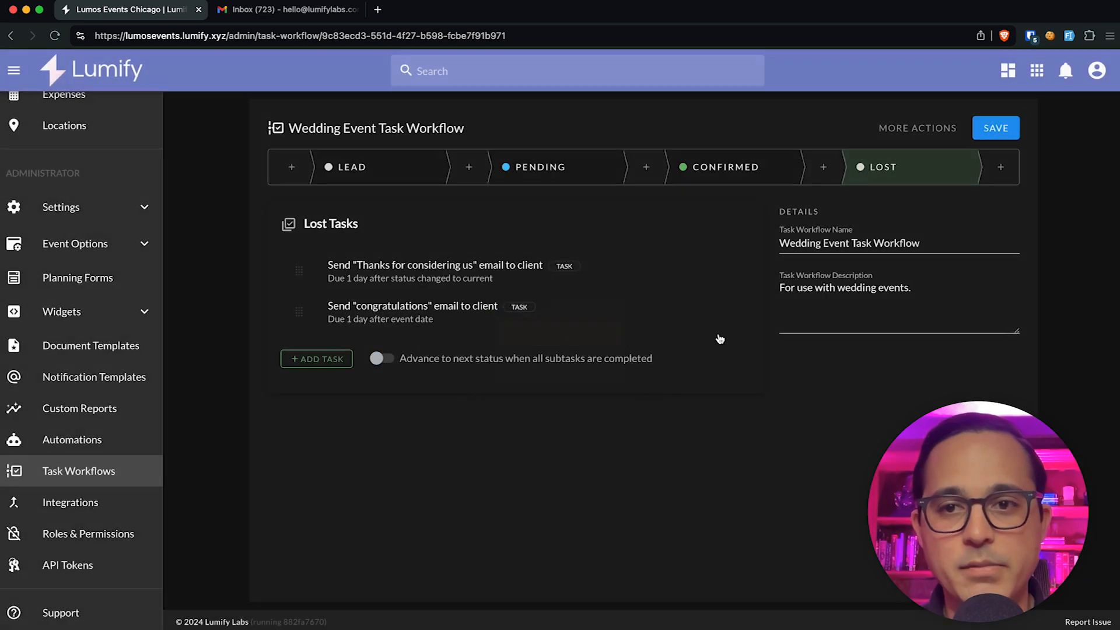
pyautogui.click(823, 169)
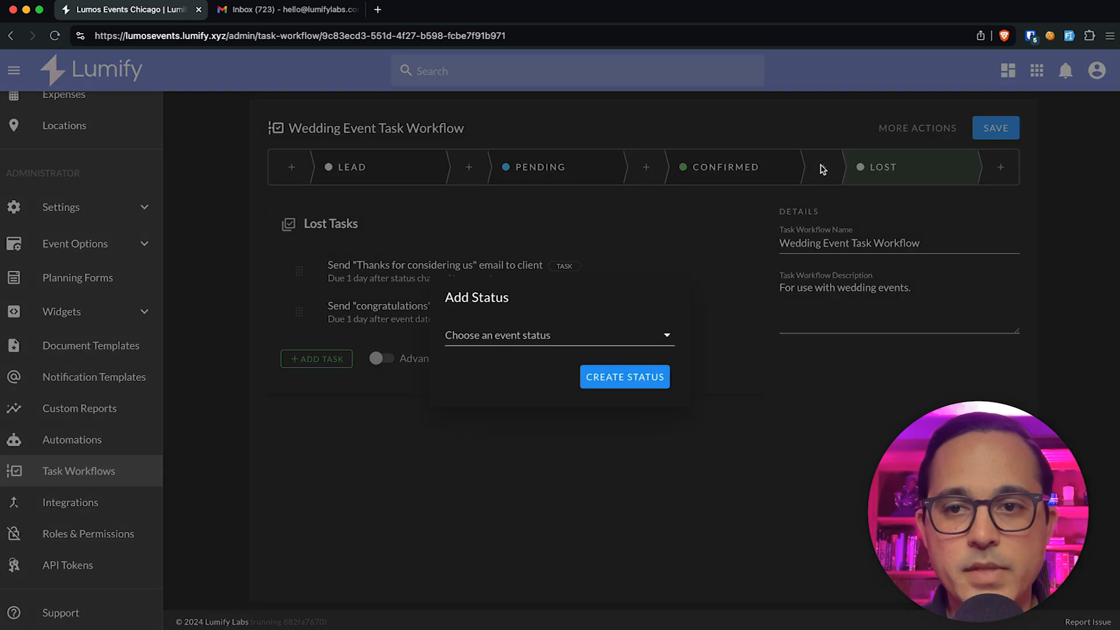
pyautogui.click(588, 341)
pyautogui.click(569, 368)
pyautogui.click(508, 333)
pyautogui.click(508, 375)
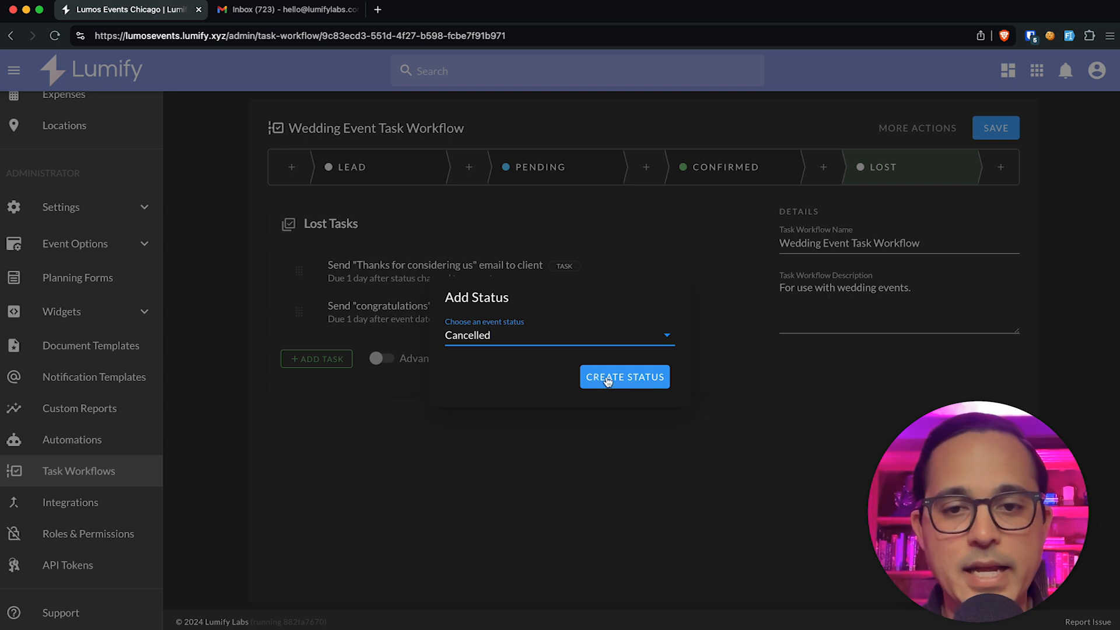
pyautogui.click(607, 379)
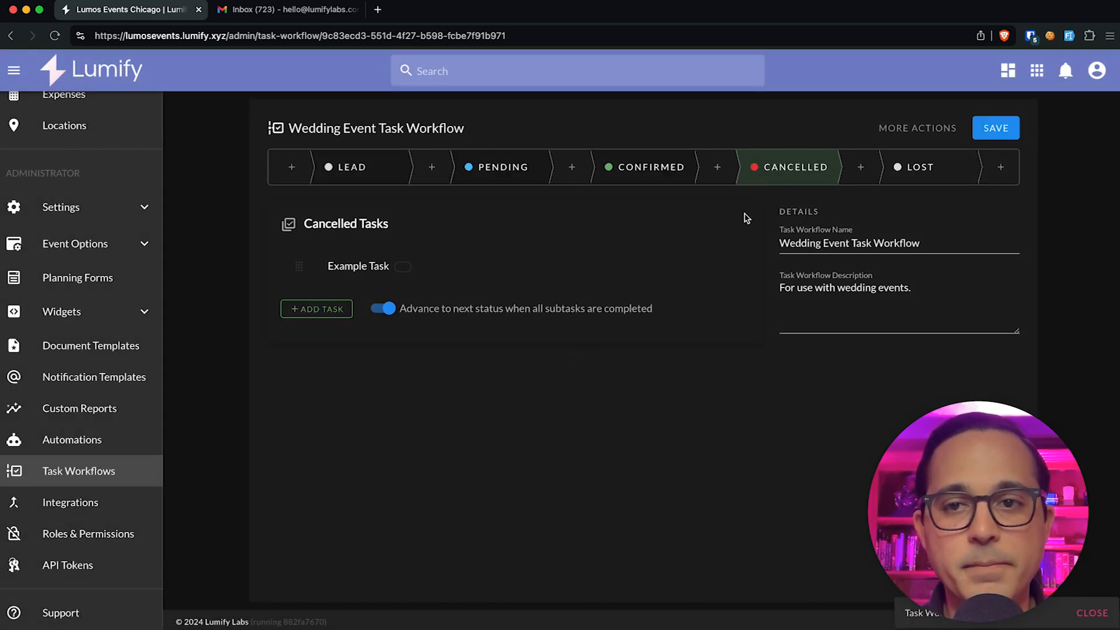
# Step: Move the Cancelled stage to sit after Lost in the wedding workflow's status bar
pyautogui.moveTo(787, 168); pyautogui.dragTo(917, 168)
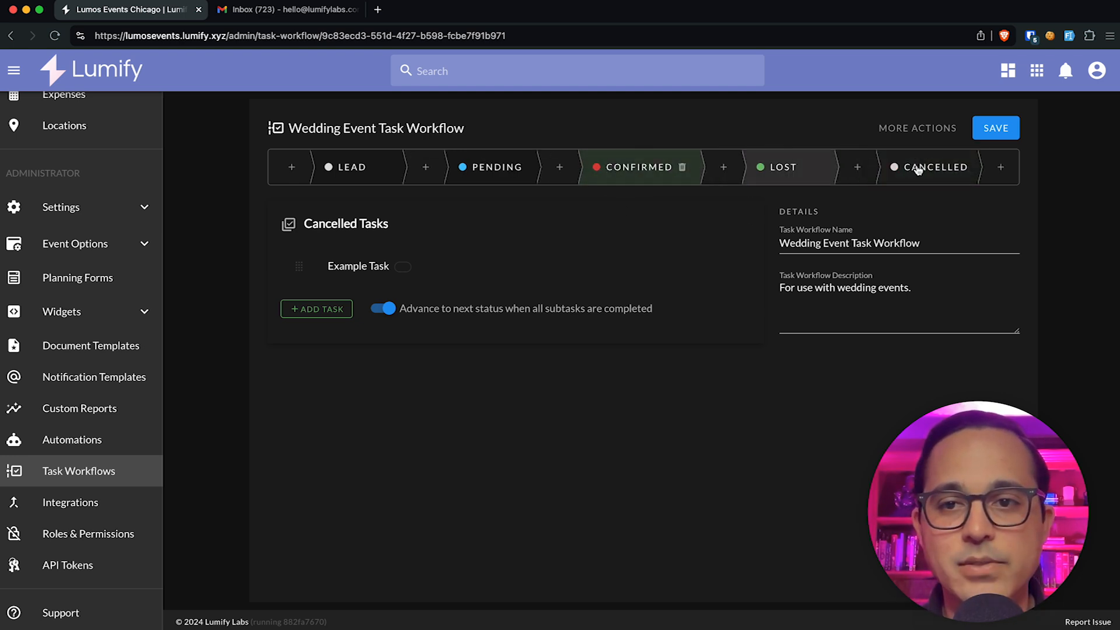
pyautogui.moveTo(897, 177)
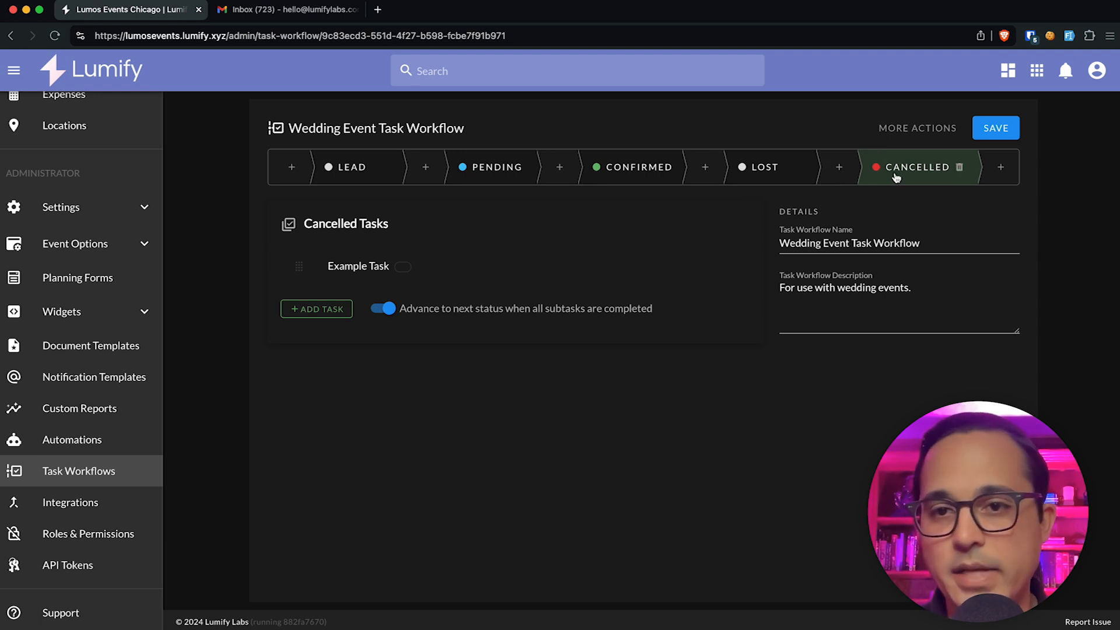
pyautogui.moveTo(372, 177)
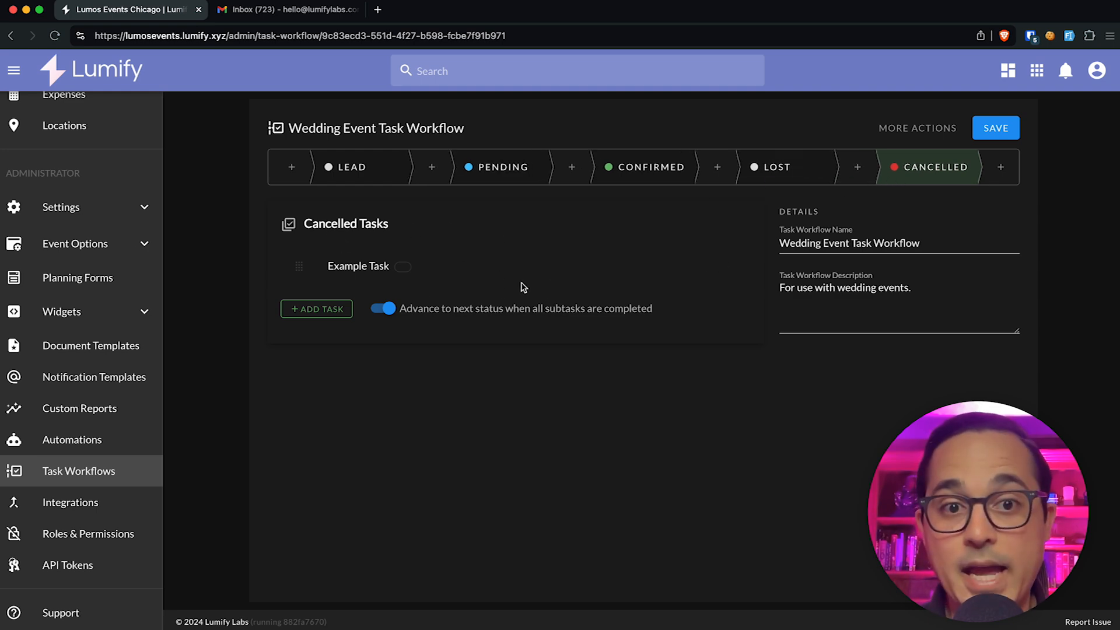
# Step: Retitle the Cancelled Example Task to 'Follow up with client 1 year after cancelling'
pyautogui.click(725, 269)
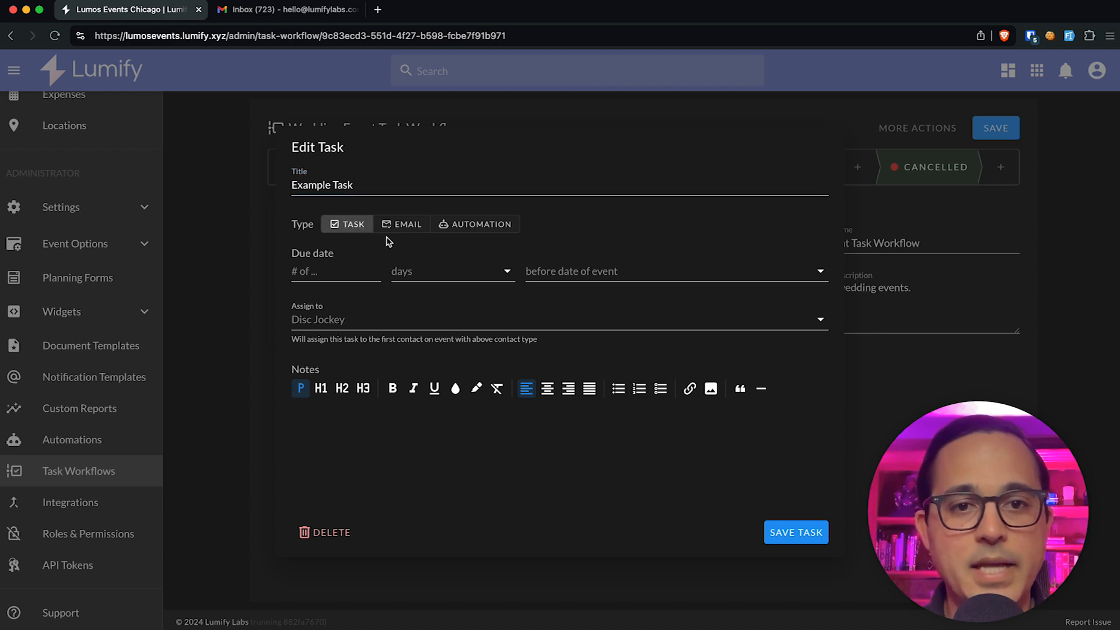
pyautogui.tripleClick(353, 185)
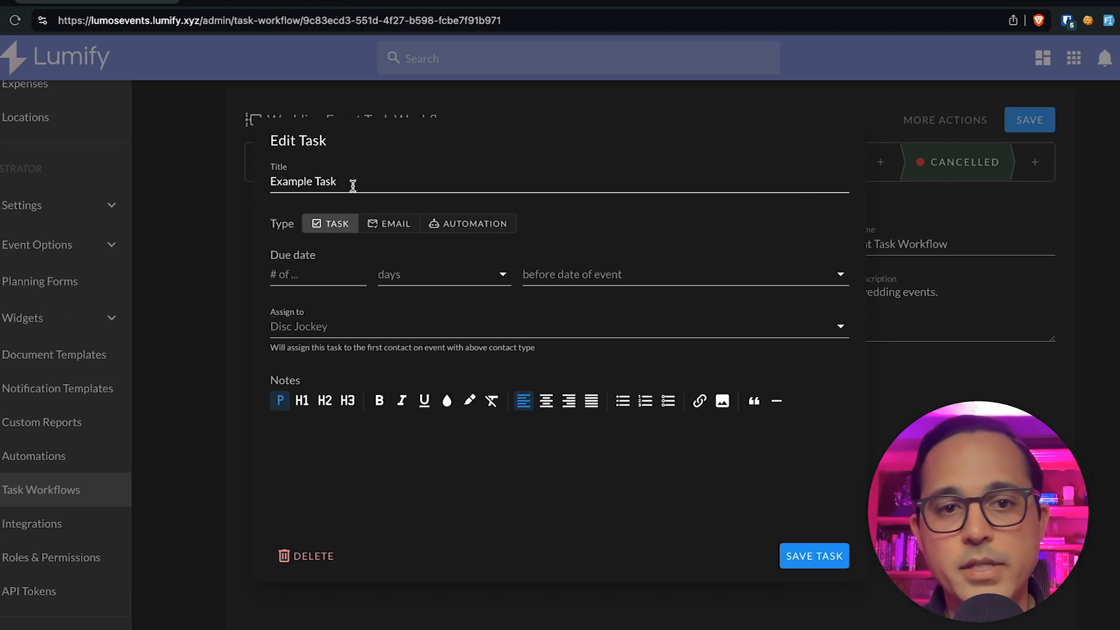
pyautogui.write('F')
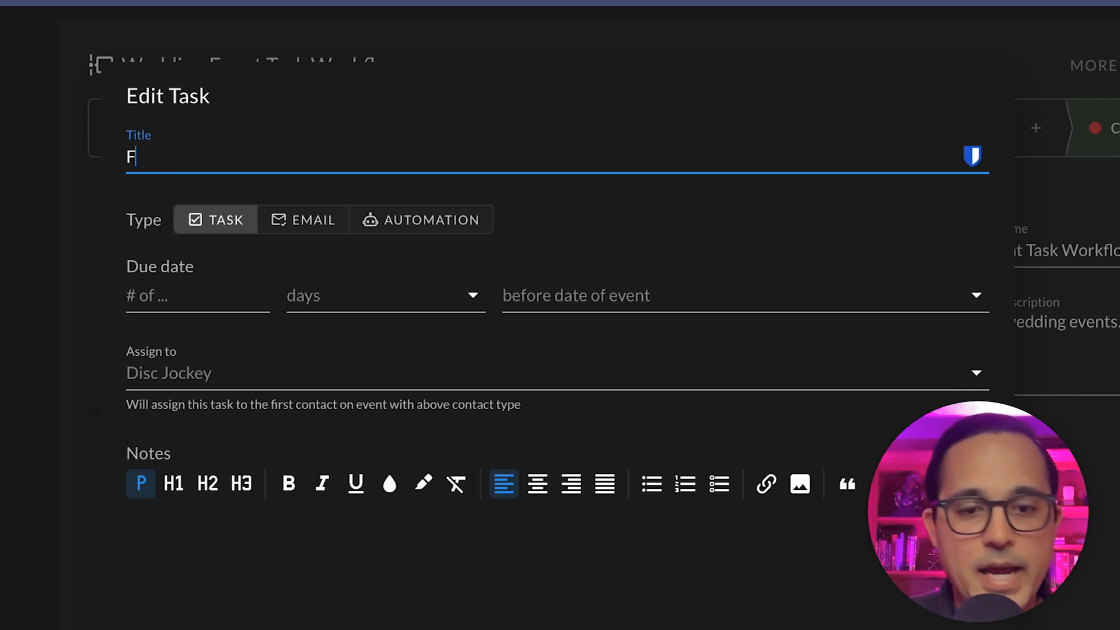
pyautogui.write('ikkiw up with client 1 ye')
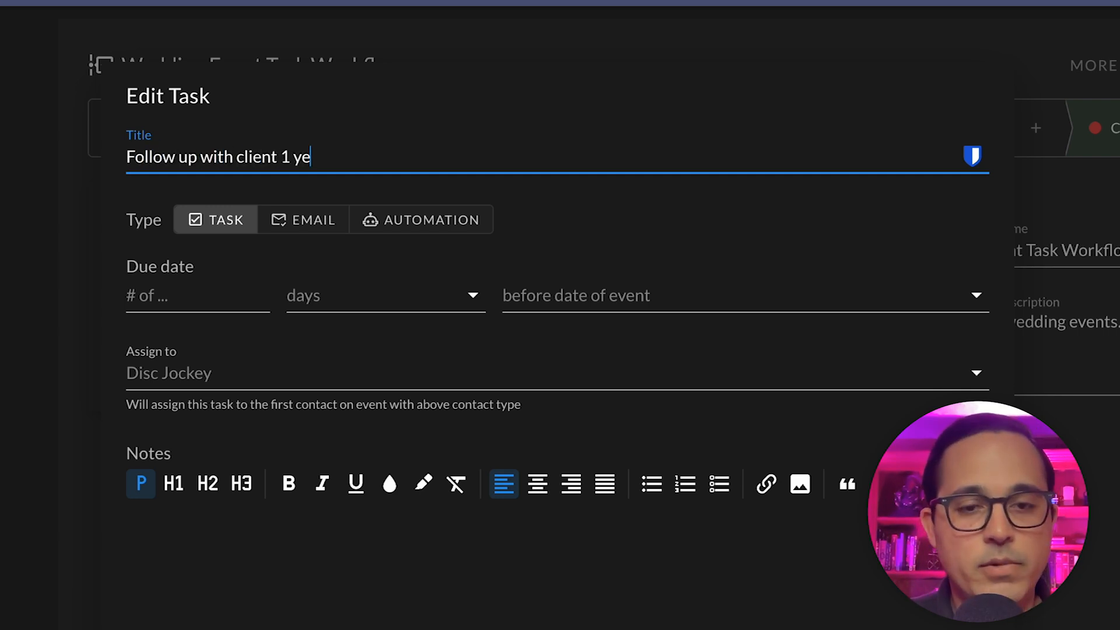
pyautogui.write('ar after cancel')
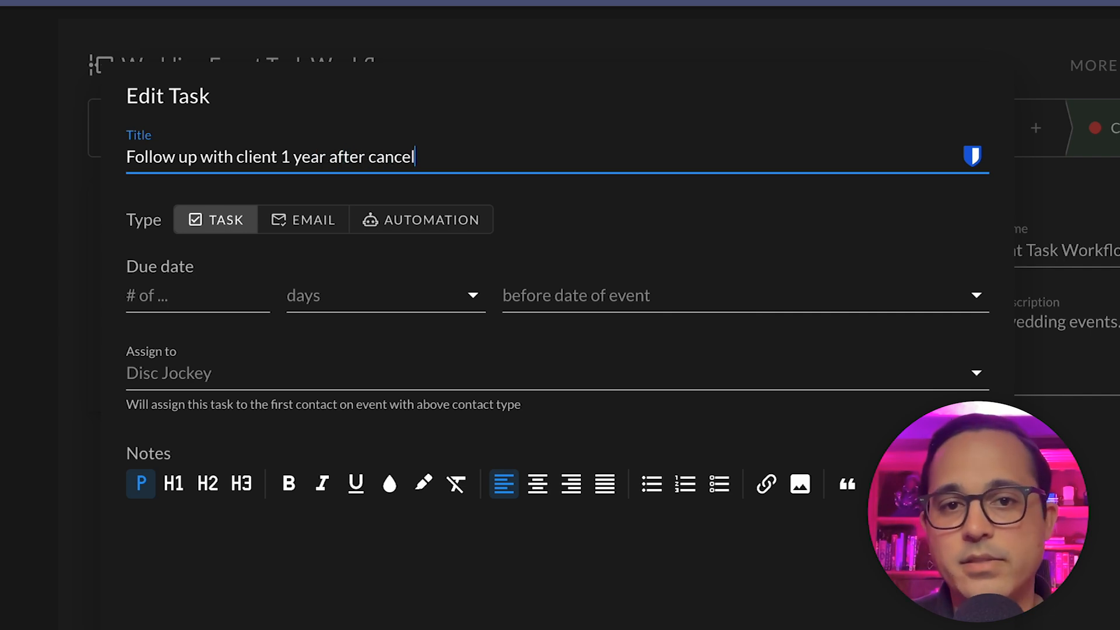
pyautogui.write('ling...')
# Step: Make the task due 365 Days after status changed to current
pyautogui.click(201, 308)
pyautogui.write('365')
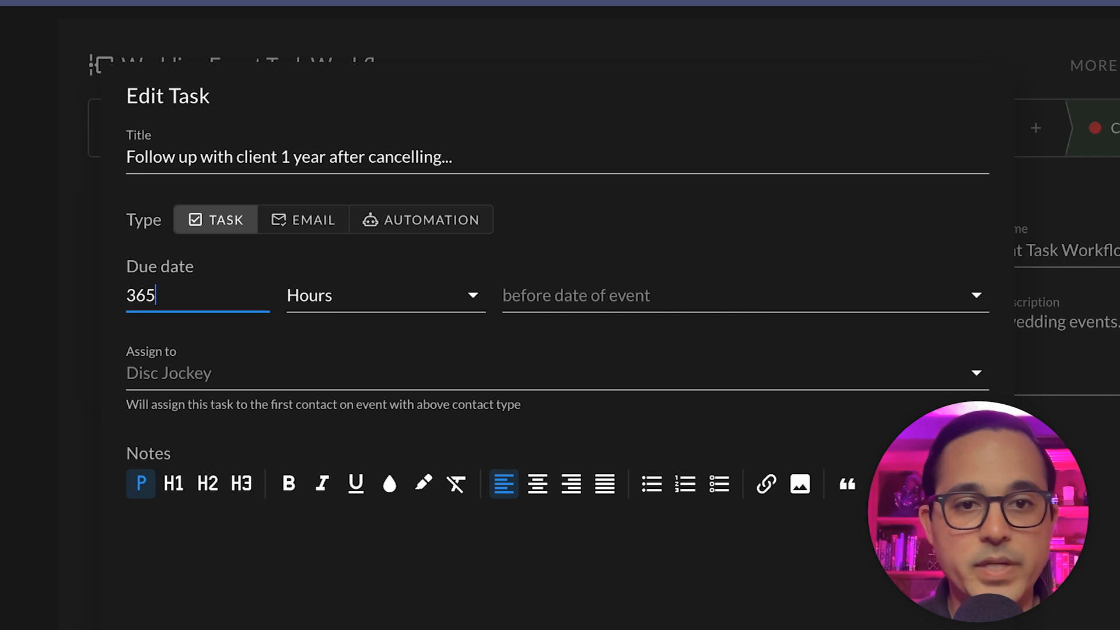
pyautogui.click(362, 292)
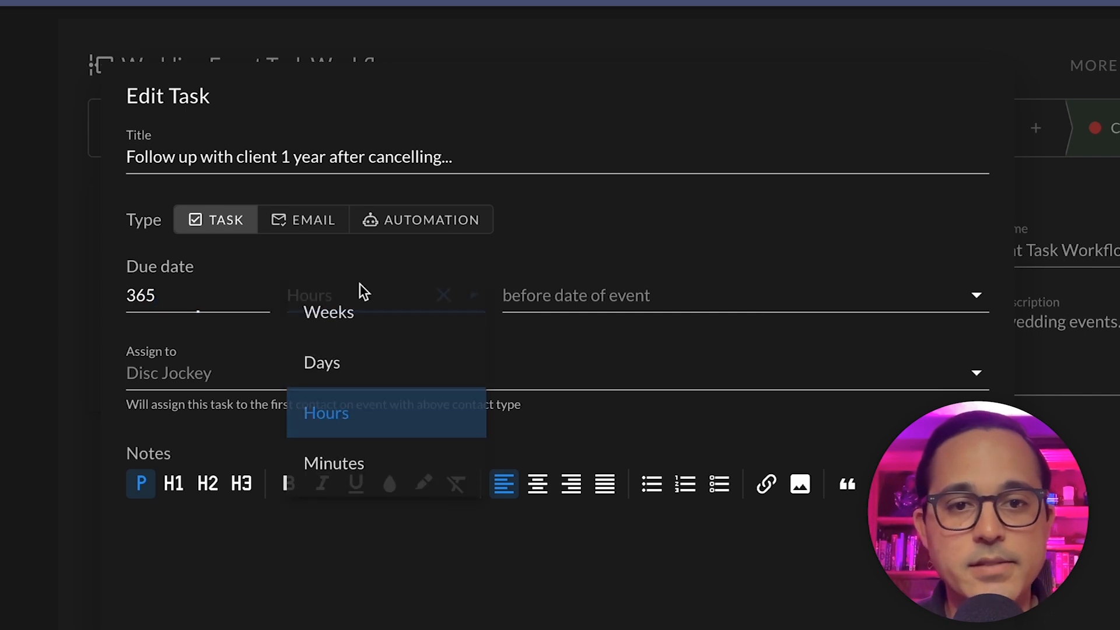
pyautogui.click(377, 365)
pyautogui.click(602, 295)
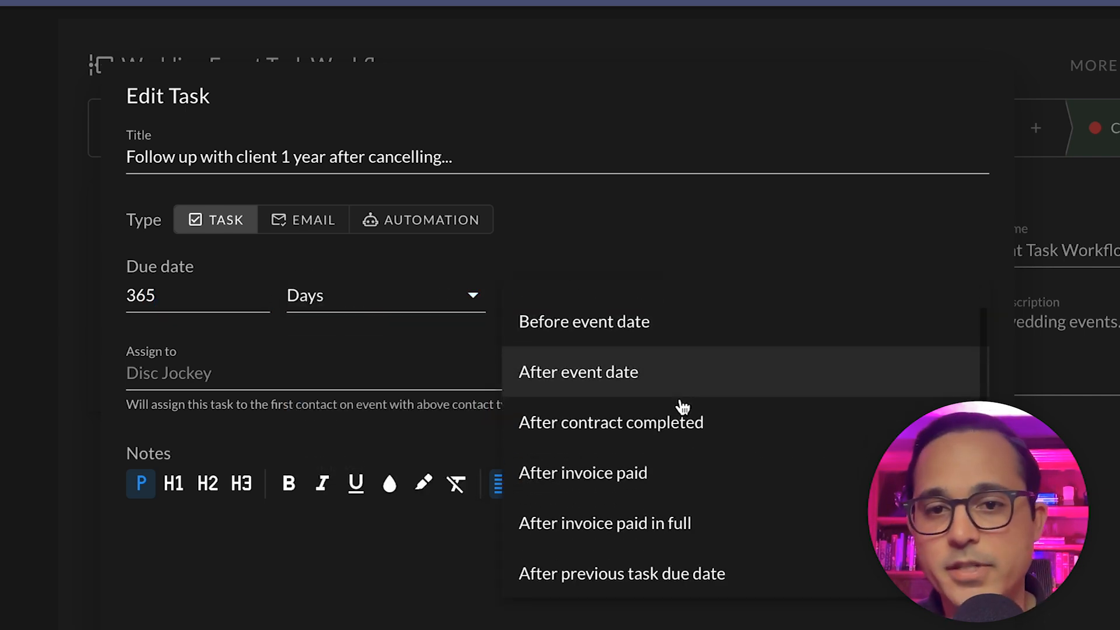
pyautogui.click(671, 373)
pyautogui.click(626, 307)
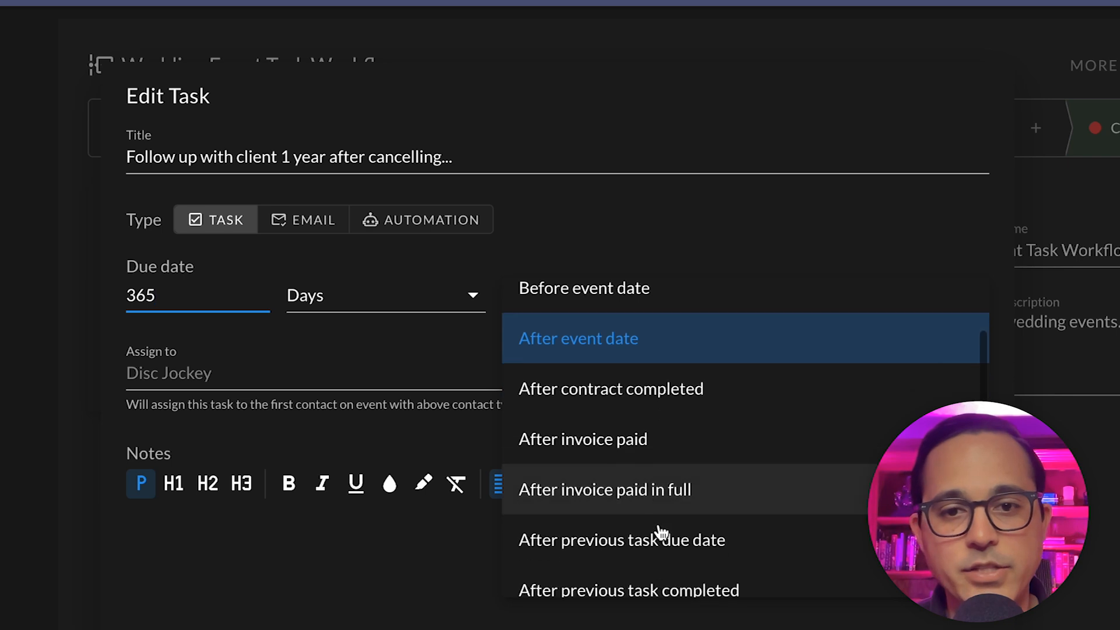
pyautogui.scroll(-2, 661, 533)
pyautogui.scroll(3, 630, 487)
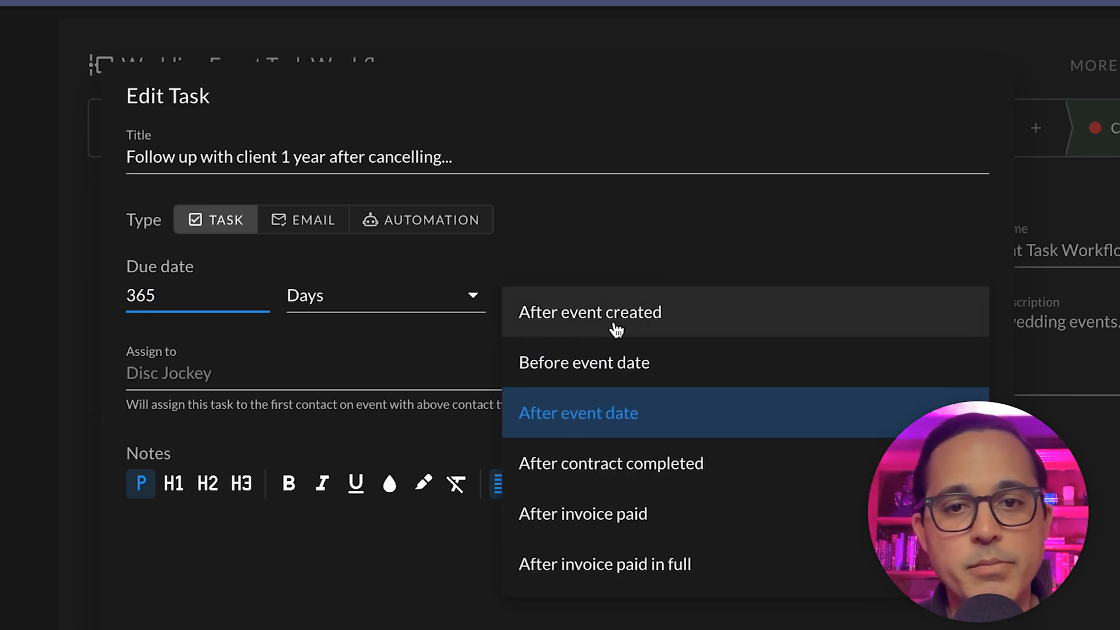
pyautogui.scroll(-3, 613, 327)
pyautogui.scroll(3, 616, 330)
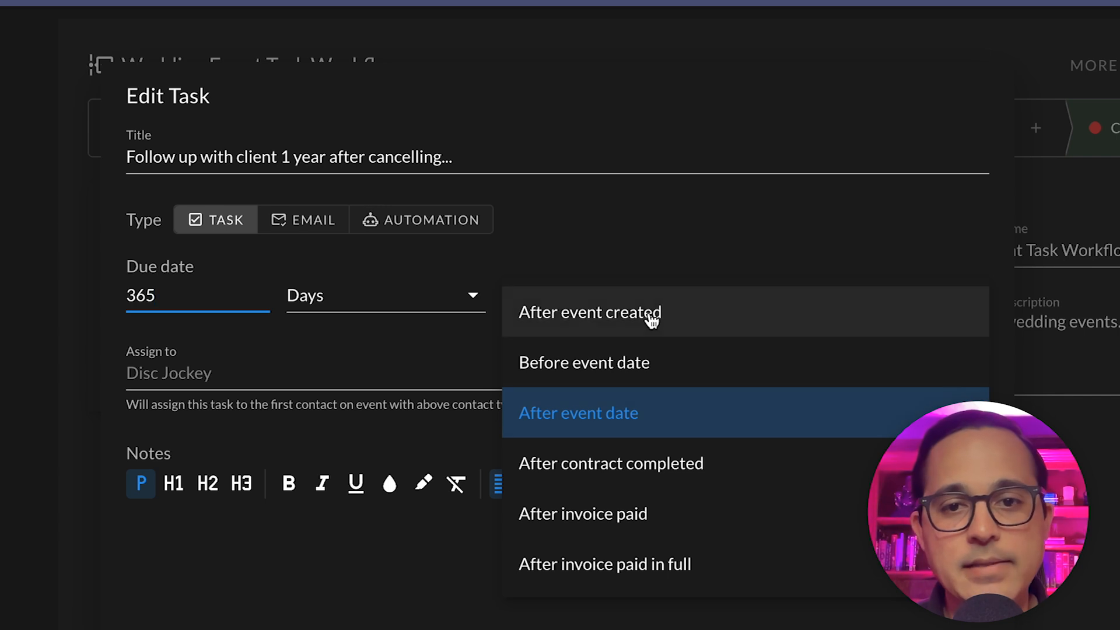
pyautogui.scroll(-3, 654, 432)
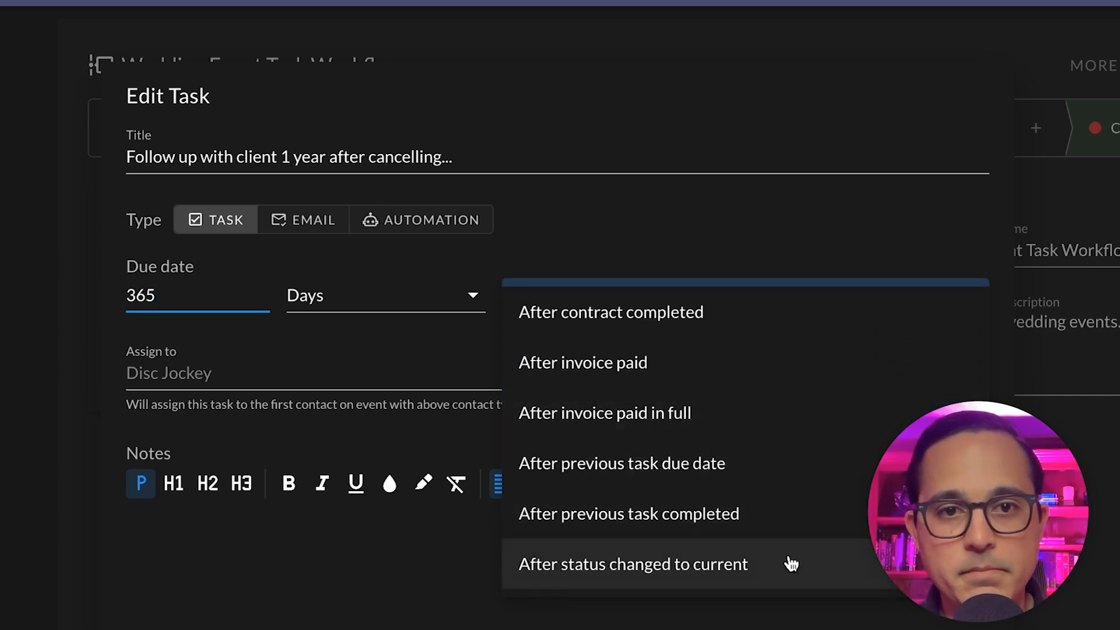
pyautogui.click(648, 573)
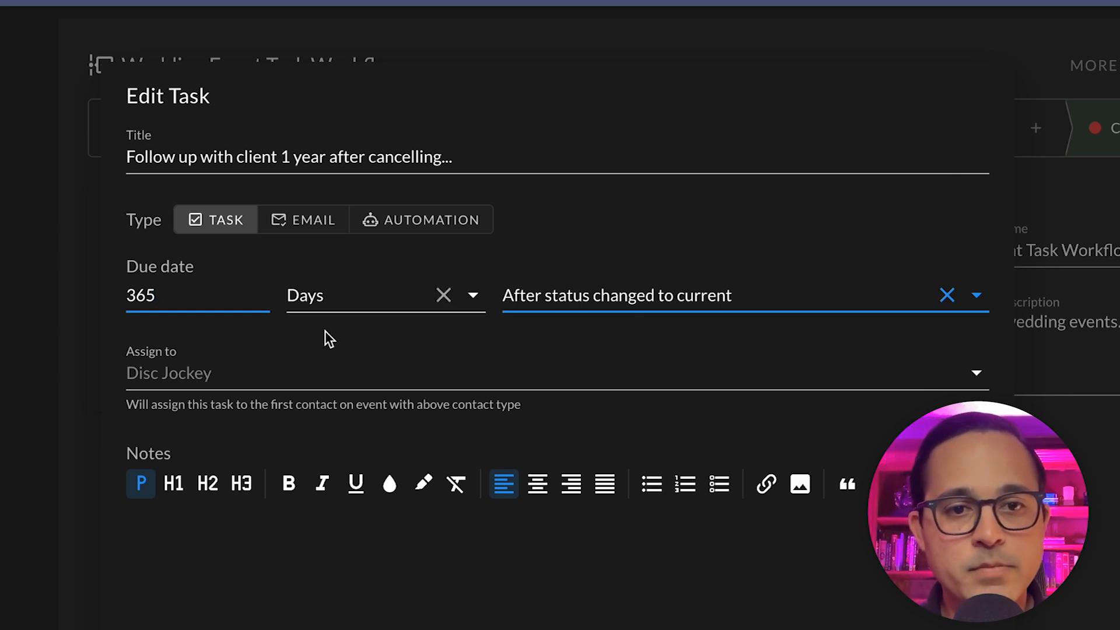
pyautogui.click(243, 375)
pyautogui.scroll(-5, 243, 507)
# Step: Assign the task to Disc Jockey and note the client has credit, paid a deposit, and must confirm rebooking
pyautogui.click(225, 471)
pyautogui.click(330, 608)
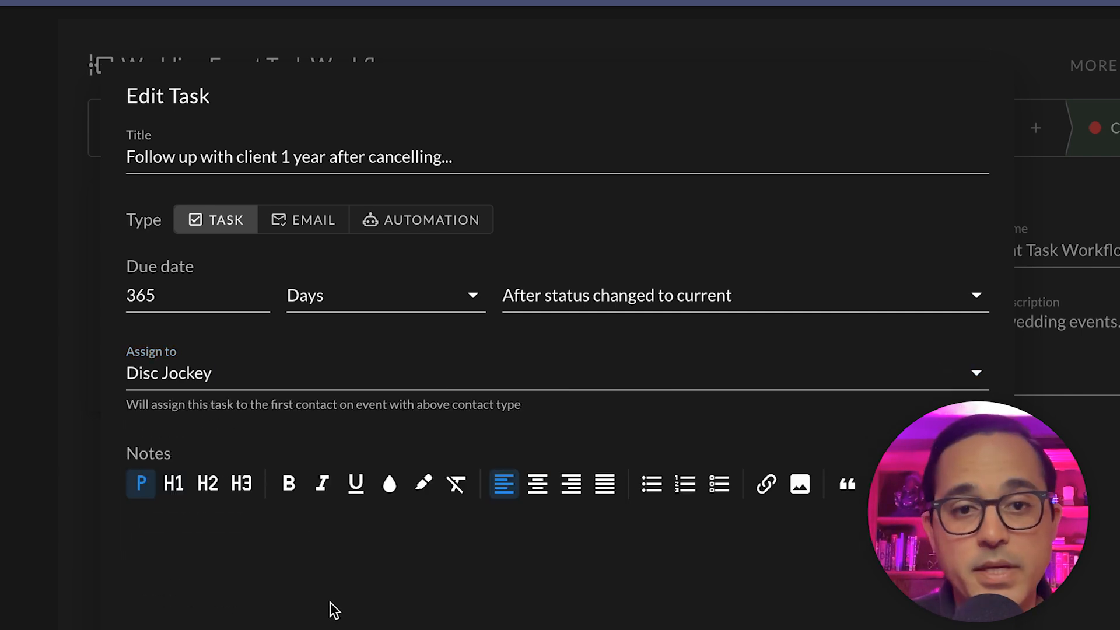
pyautogui.write('This client h')
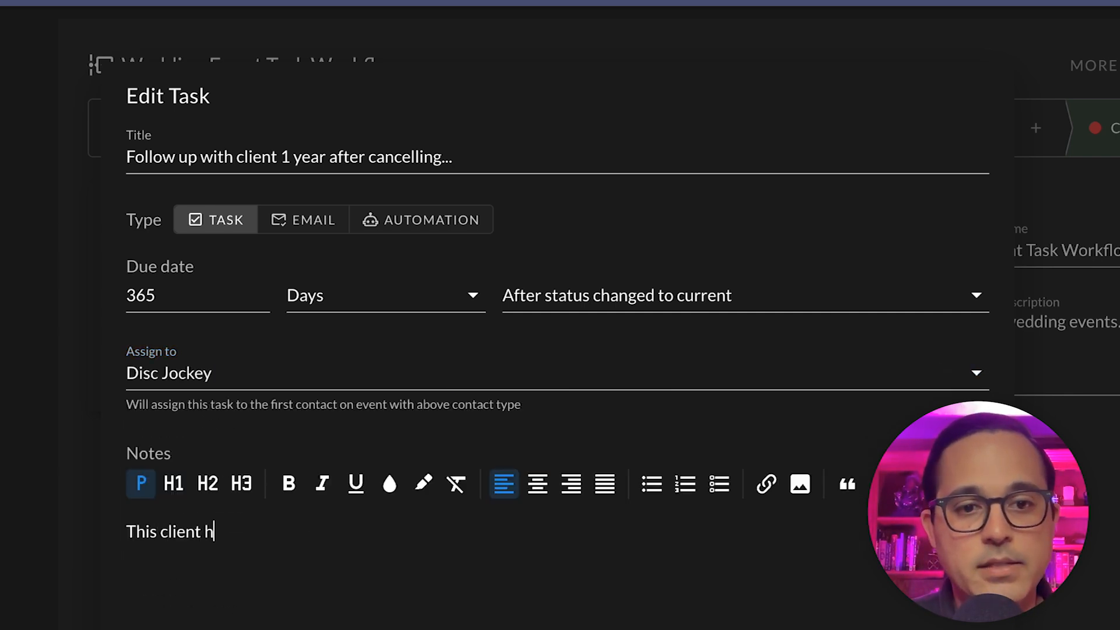
pyautogui.write('as credit ')
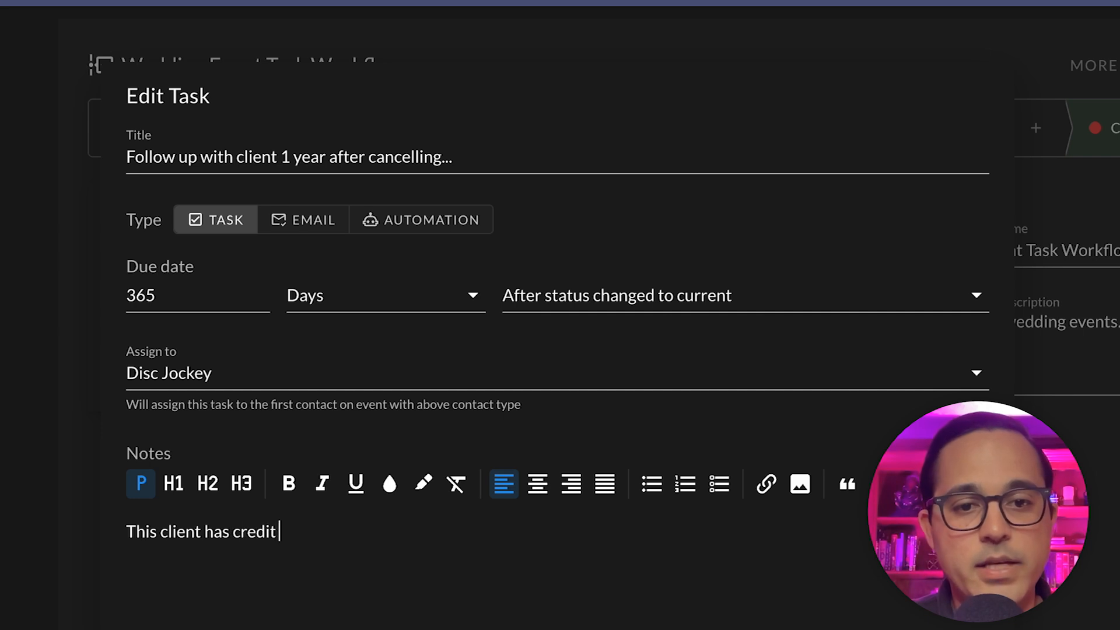
pyautogui.write('with company. They have alre')
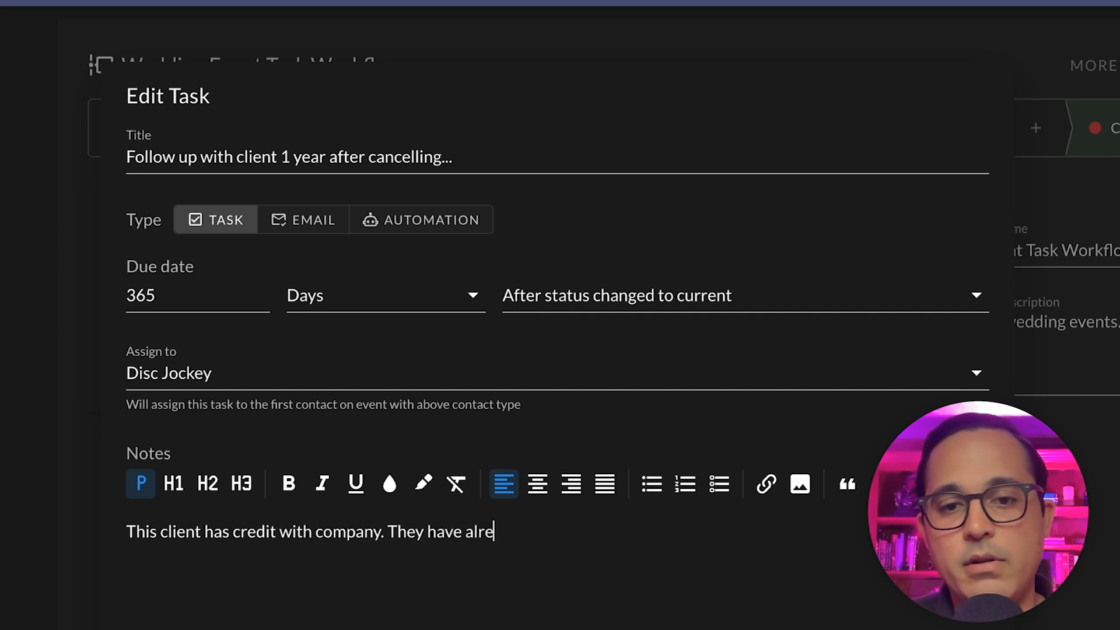
pyautogui.write('ady paid a deposit. Need to confirm wh')
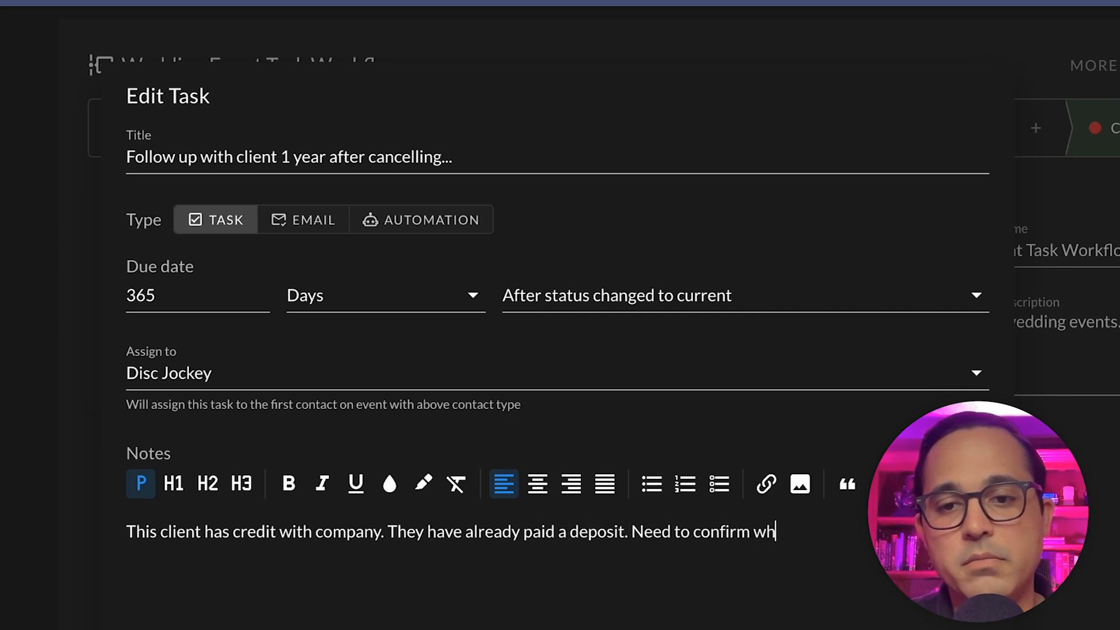
pyautogui.write('en the client ')
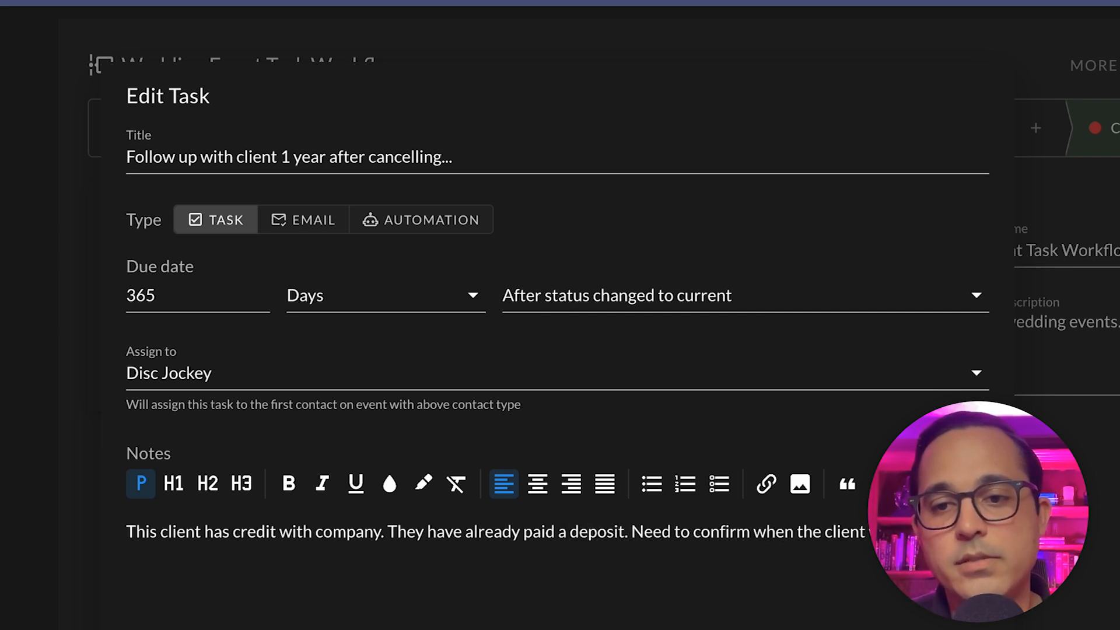
pyautogui.write('rebook.')
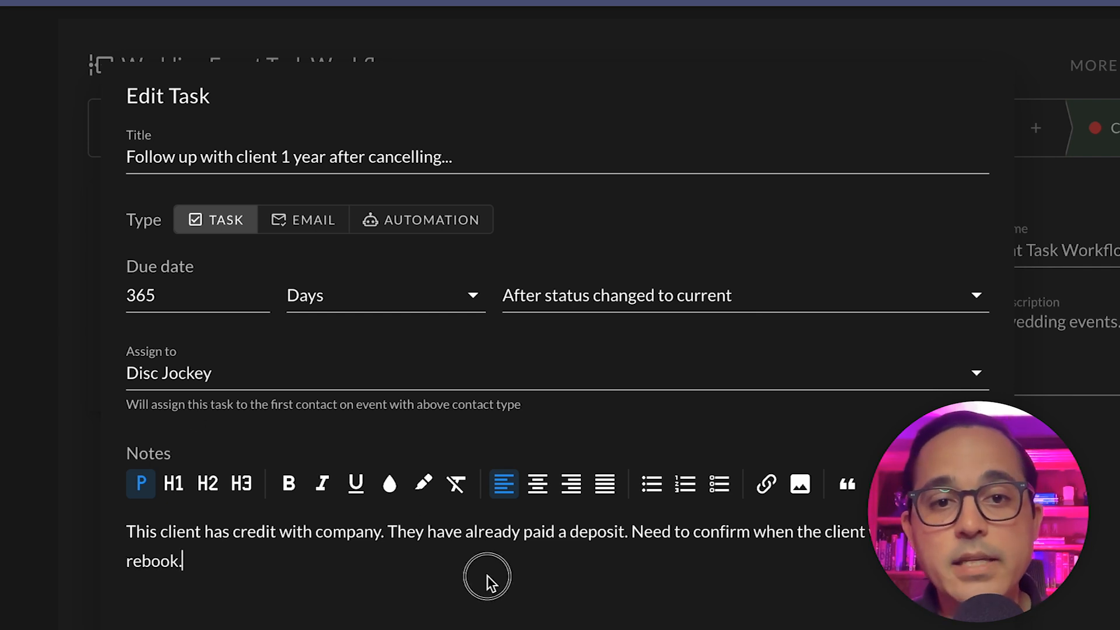
pyautogui.hotkey('ctrl', 'a')
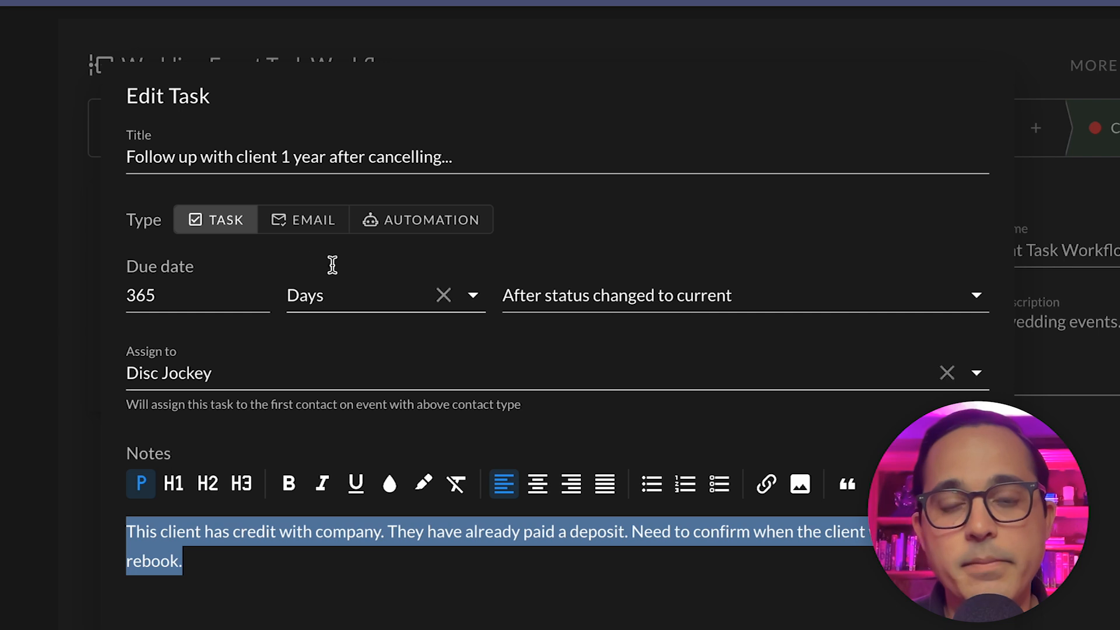
# Step: Change the task type to Email, addressed to the Client, without a template
pyautogui.click(315, 221)
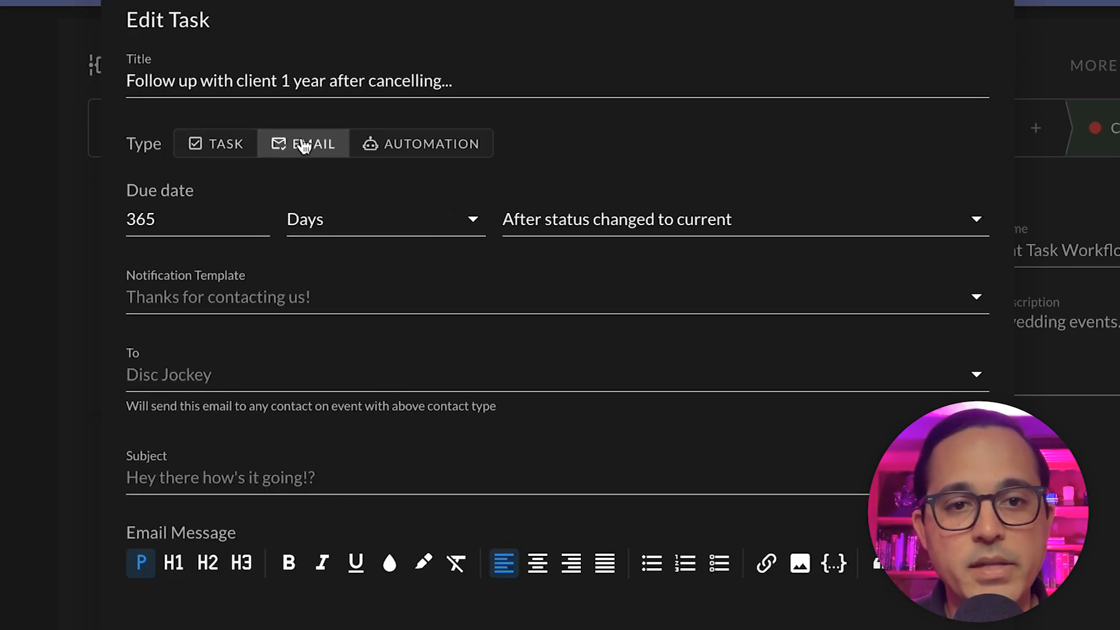
pyautogui.click(255, 299)
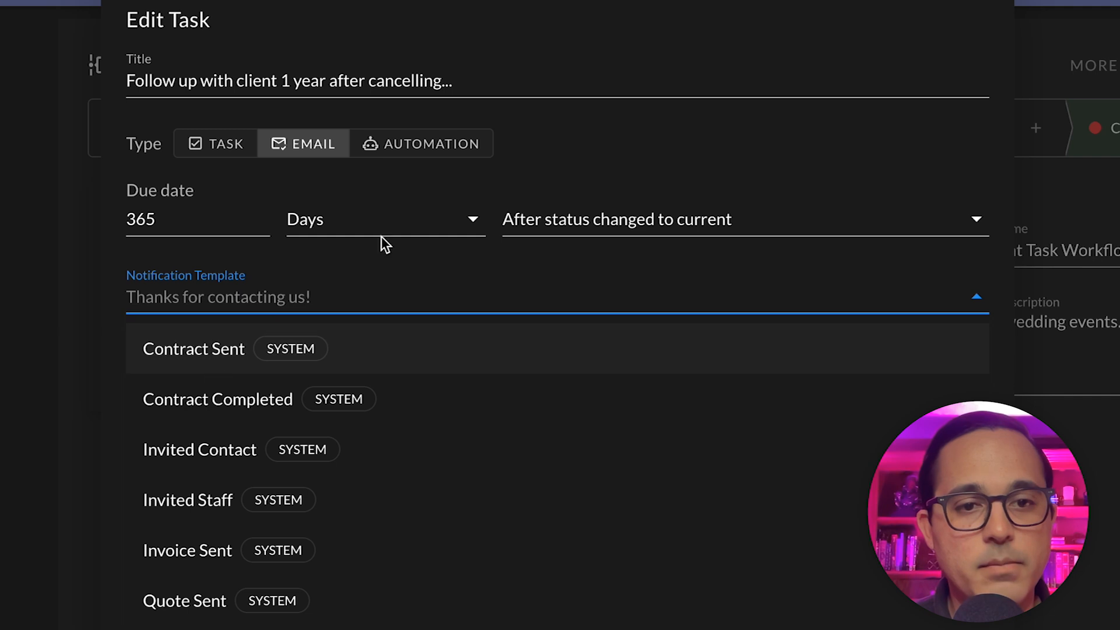
pyautogui.click(685, 155)
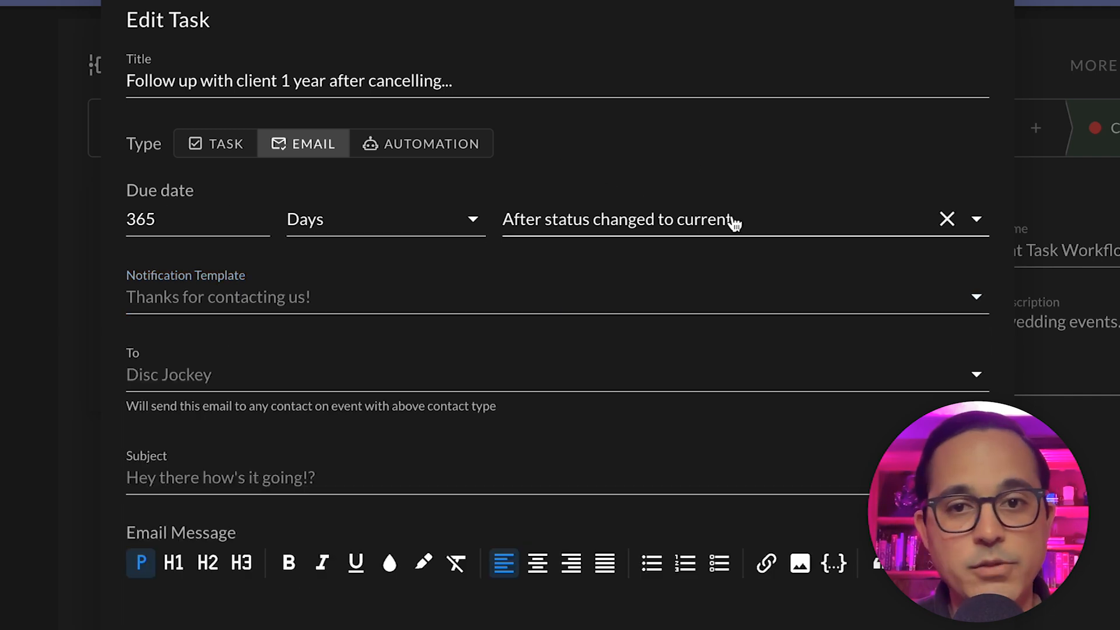
pyautogui.click(321, 377)
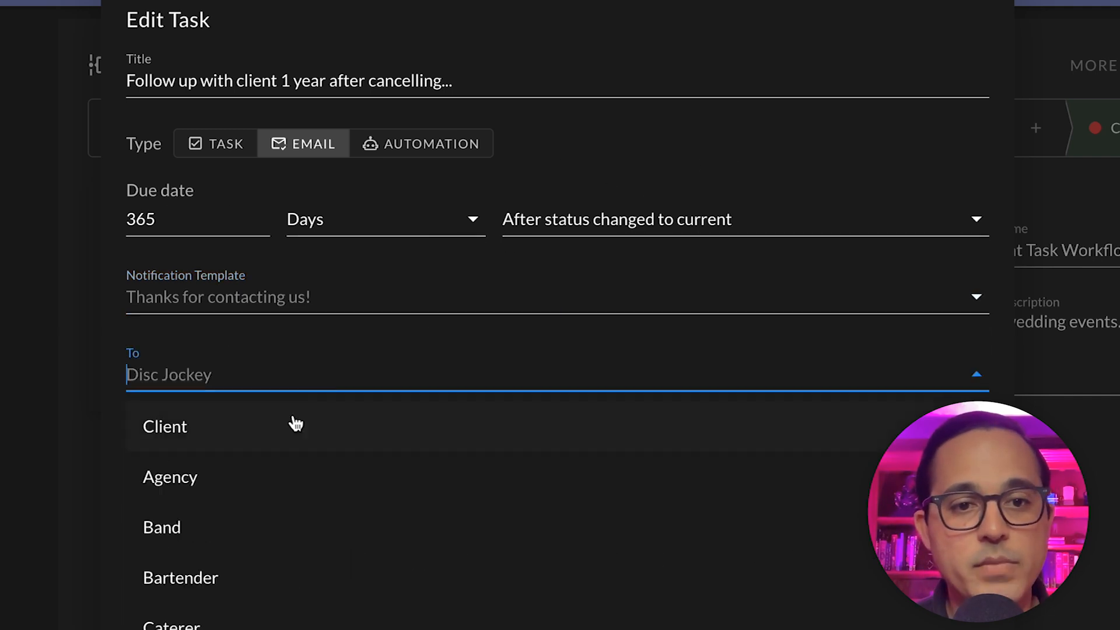
pyautogui.click(190, 428)
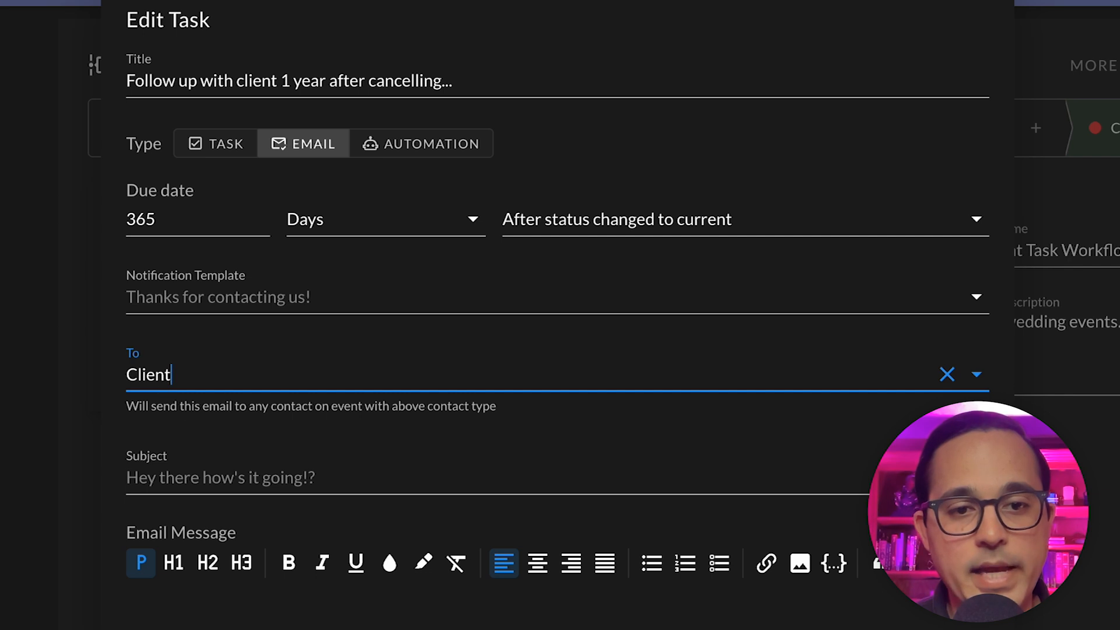
pyautogui.scroll(-1, 558, 315)
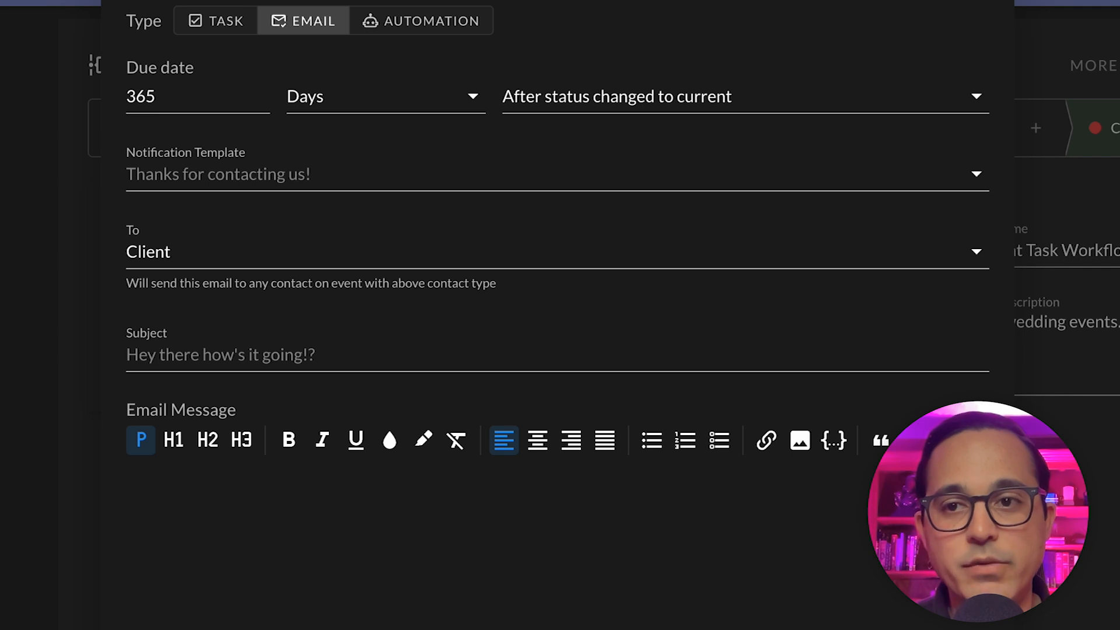
pyautogui.scroll(3, 446, 409)
# Step: Set the email subject to 'Hey, have you considered rebooking your event?'
pyautogui.click(314, 477)
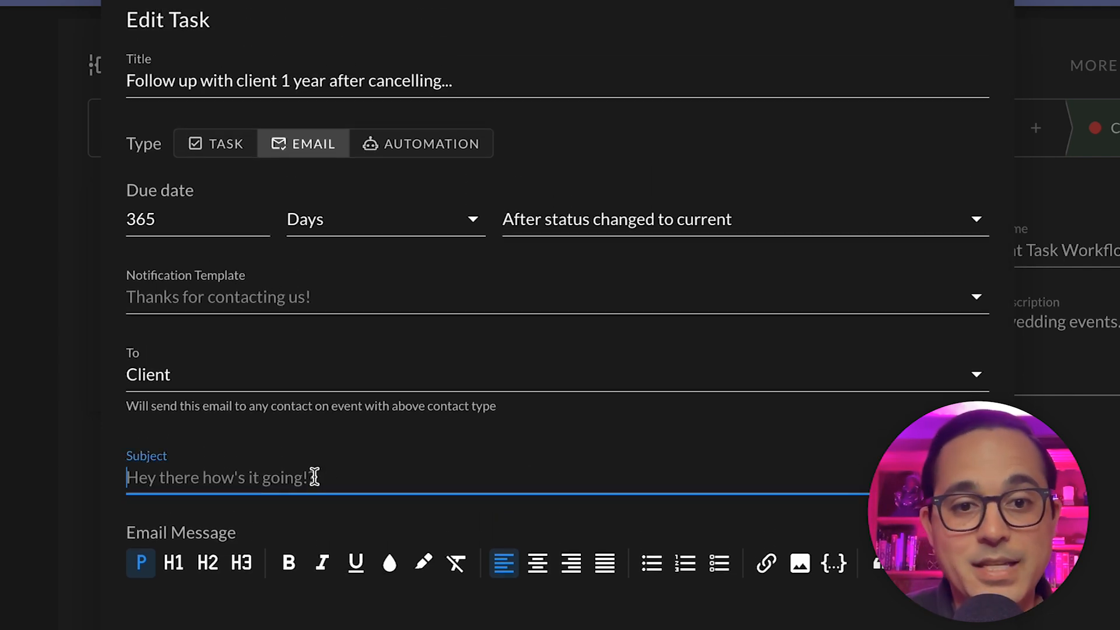
pyautogui.write('Hey, hae')
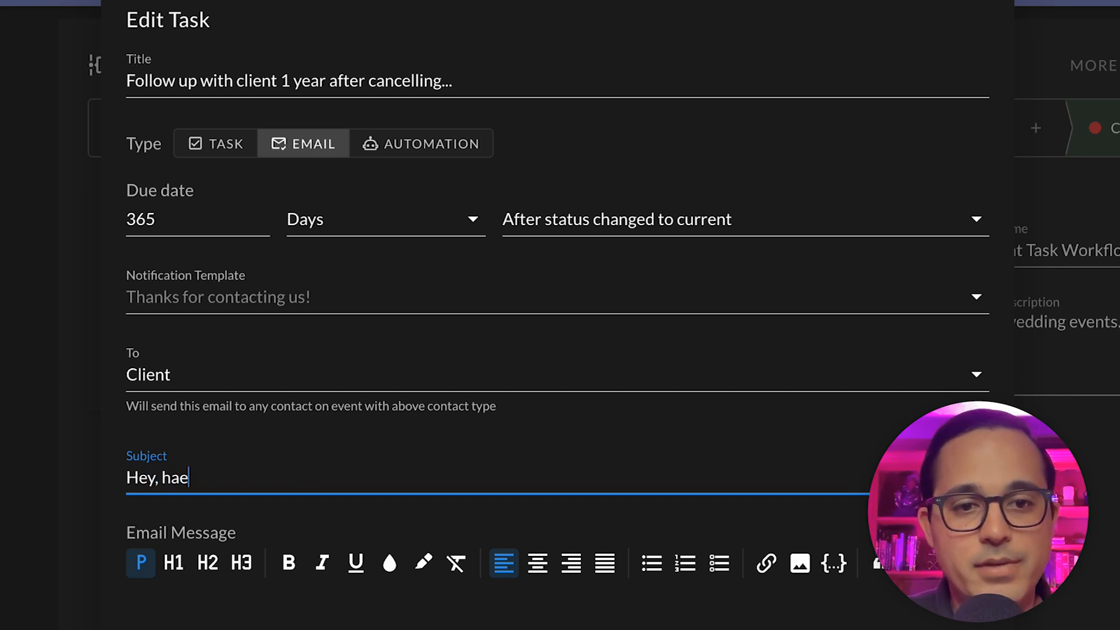
pyautogui.press('BackSpace')
pyautogui.write('ve you ')
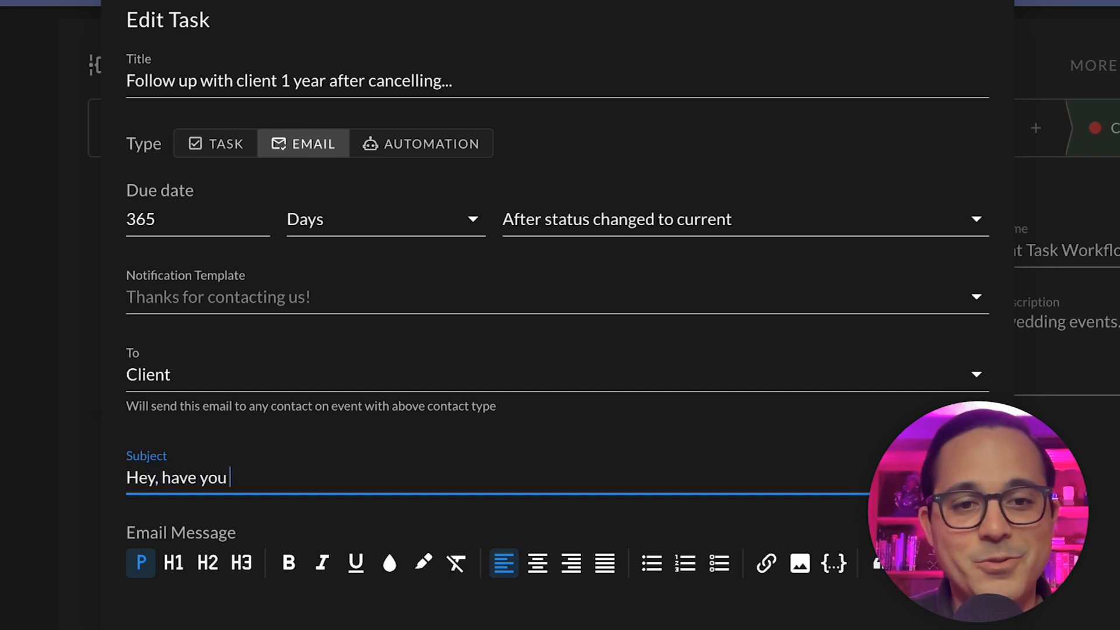
pyautogui.write('considered rebooking your e')
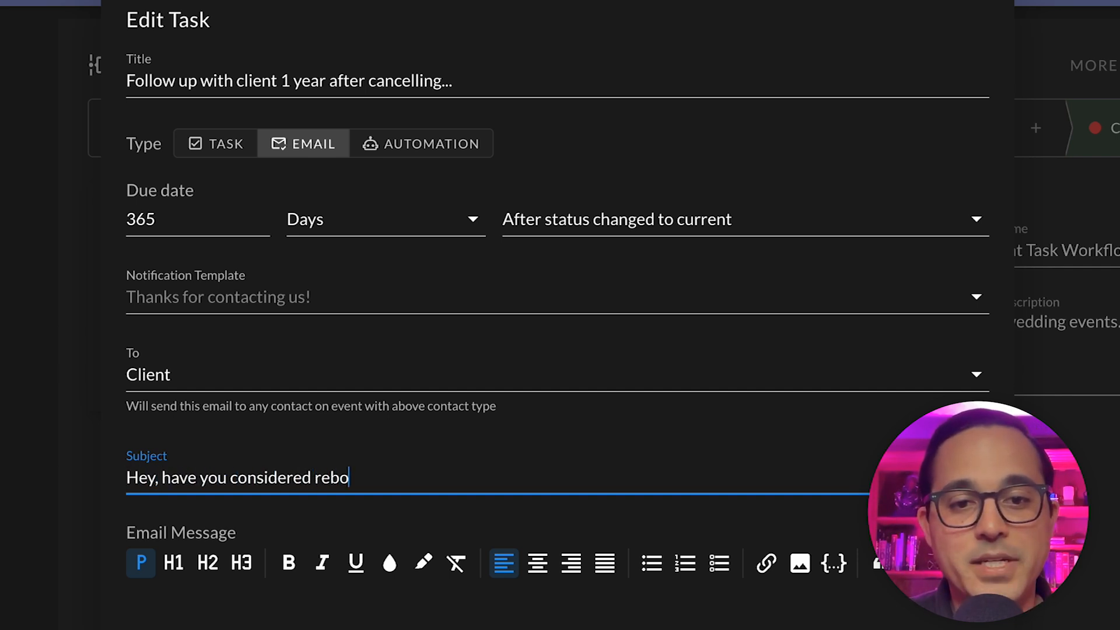
pyautogui.write('vent?')
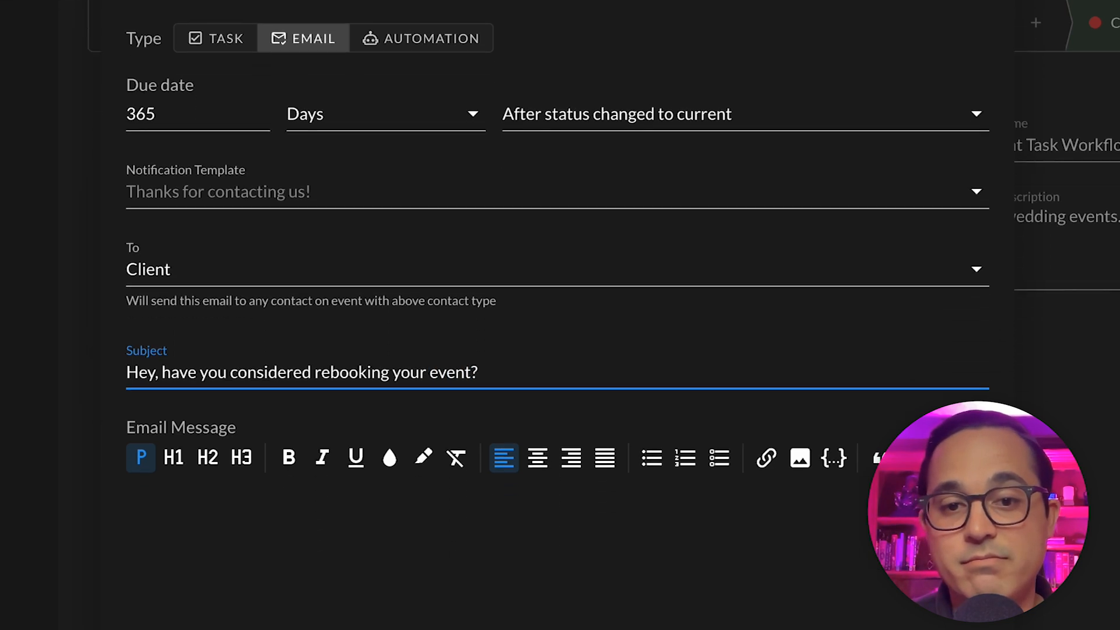
# Step: Write the message 'Hey you cancelled {{ event.title }}..' using the inserted event title field
pyautogui.click(352, 469)
pyautogui.write('sdfdsf')
pyautogui.press('BackSpace')
pyautogui.press('BackSpace')
pyautogui.press('BackSpace')
pyautogui.press('BackSpace')
pyautogui.press('BackSpace')
pyautogui.press('BackSpace')
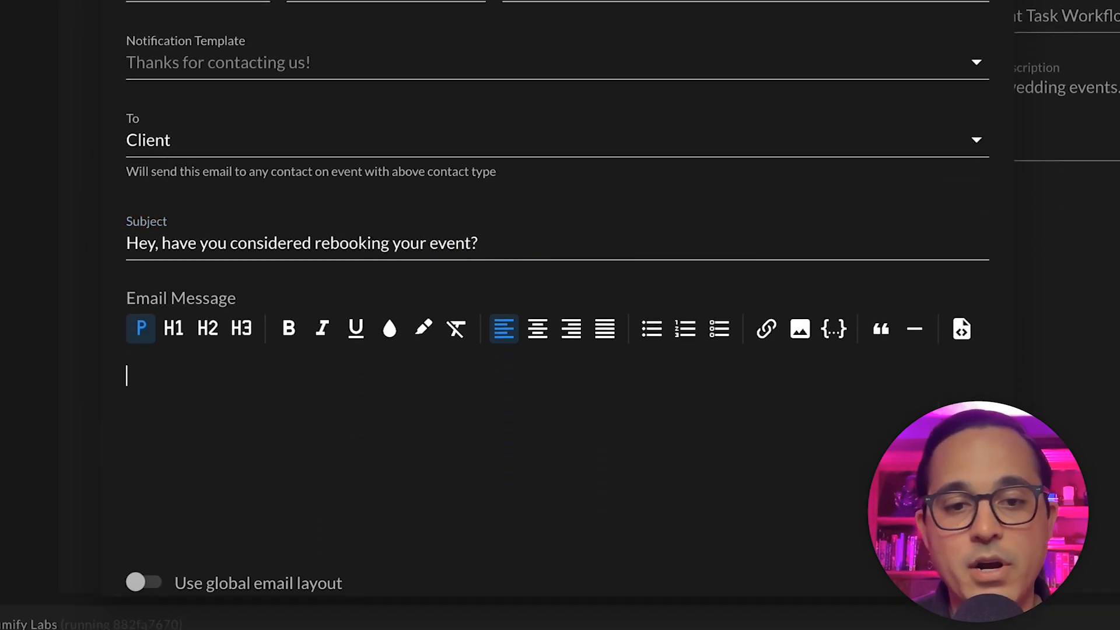
pyautogui.click(837, 337)
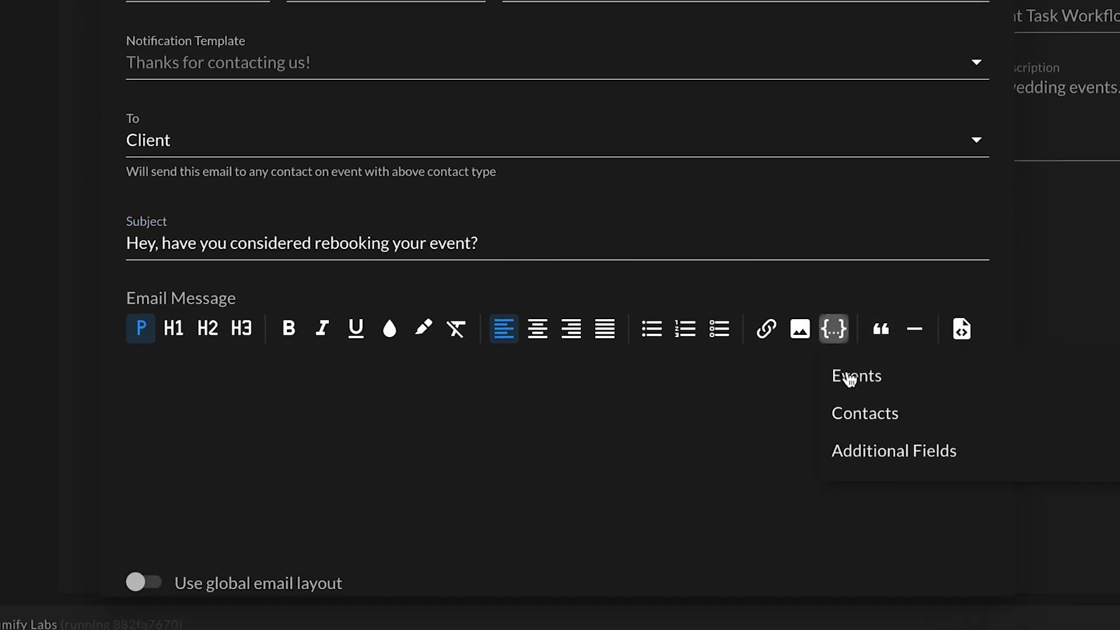
pyautogui.click(884, 375)
pyautogui.click(963, 446)
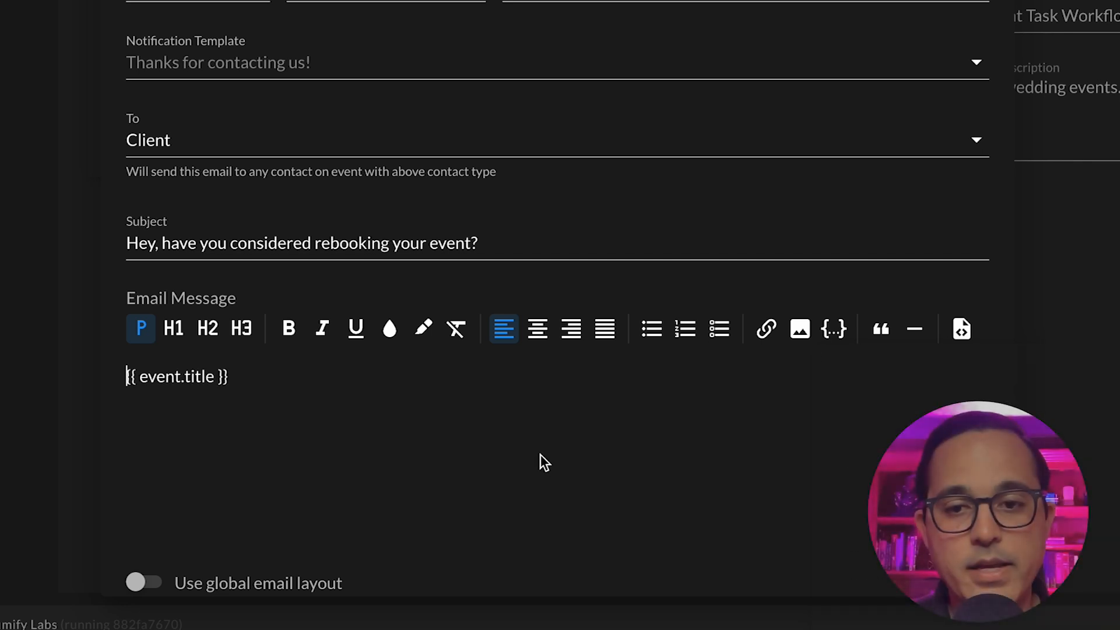
pyautogui.write('Hey you cancelled {{ event')
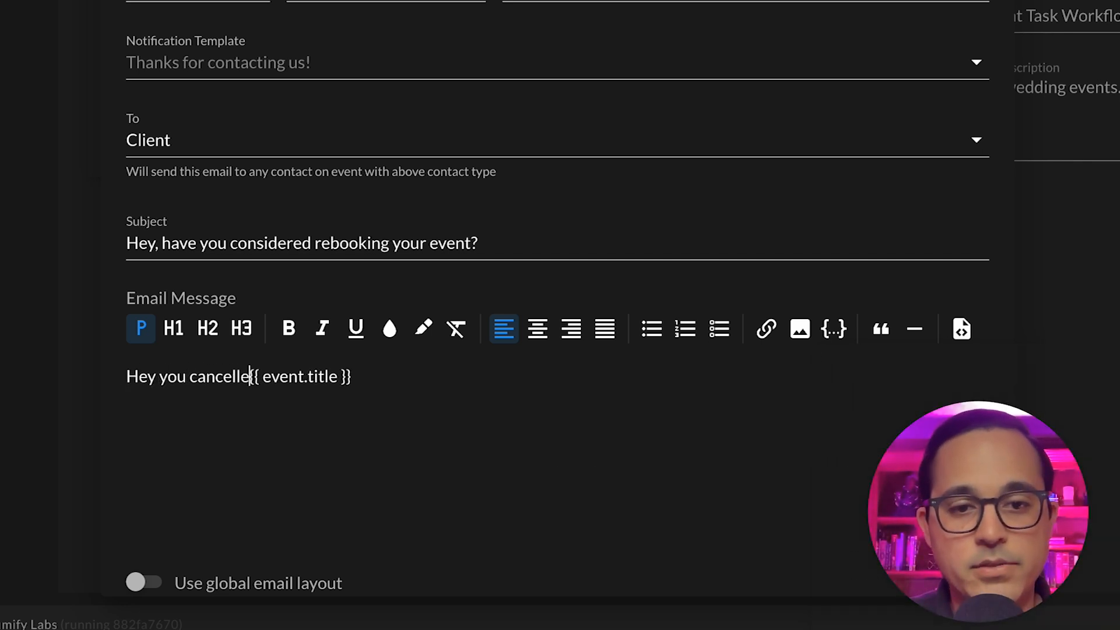
pyautogui.write('.title }}..')
pyautogui.press('Return')
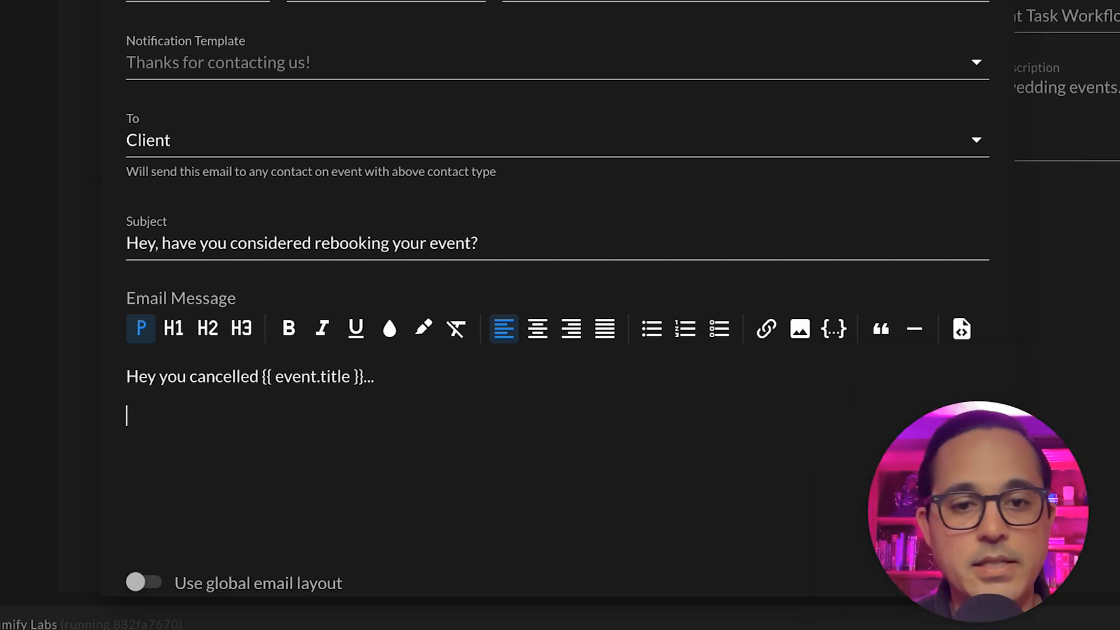
pyautogui.scroll(-2, 628, 437)
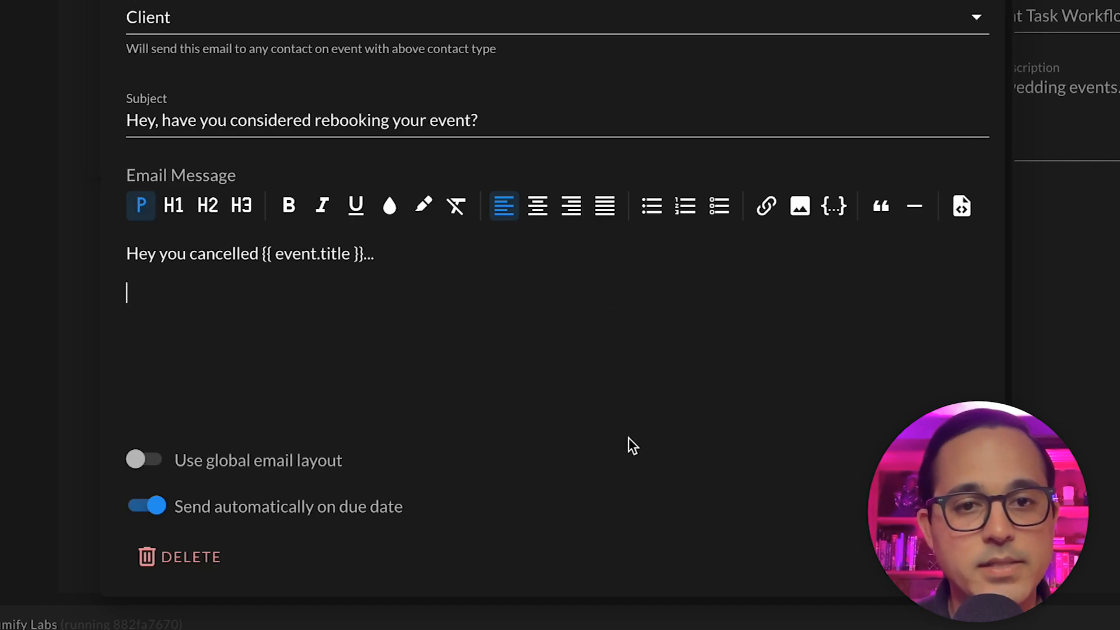
pyautogui.scroll(2, 629, 437)
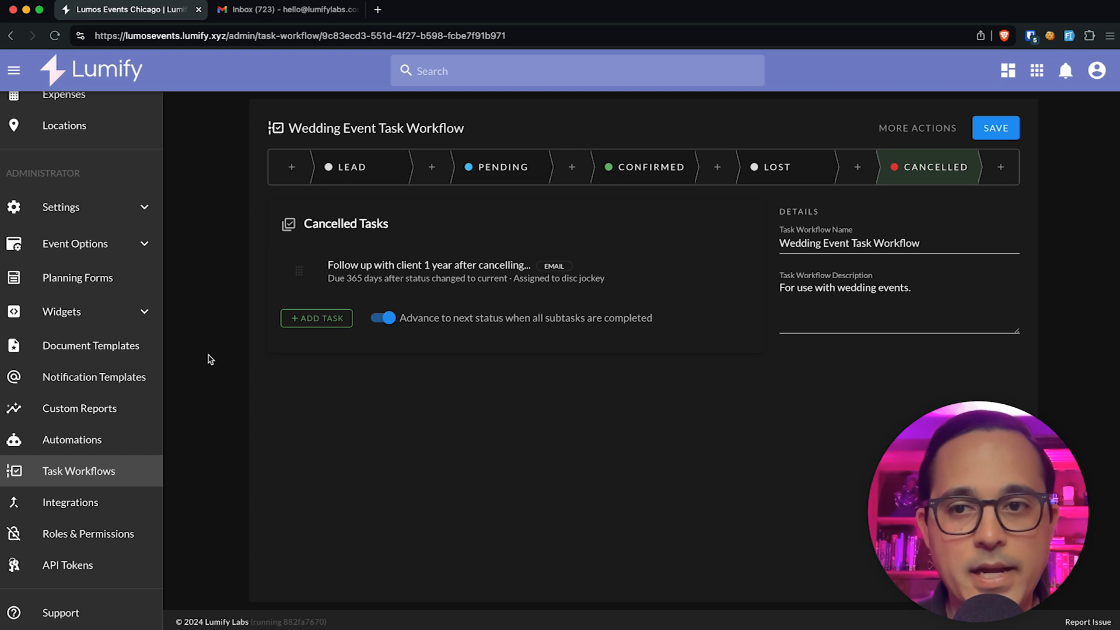
# Step: Stay on the workflow and save the Wedding Event Task Workflow
pyautogui.click(98, 312)
pyautogui.click(77, 348)
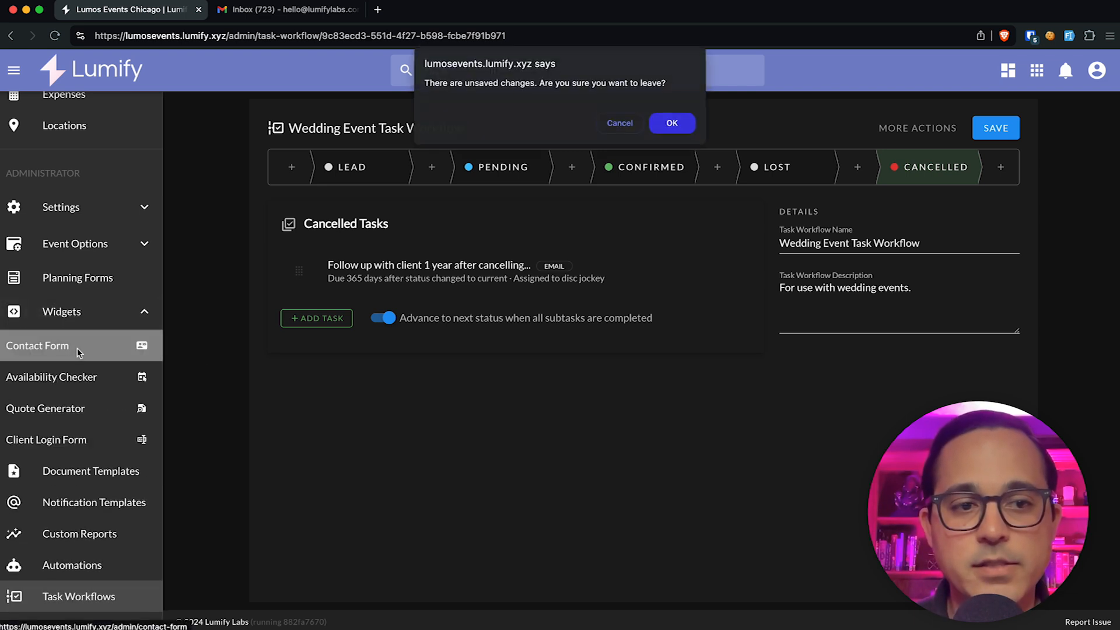
pyautogui.click(641, 124)
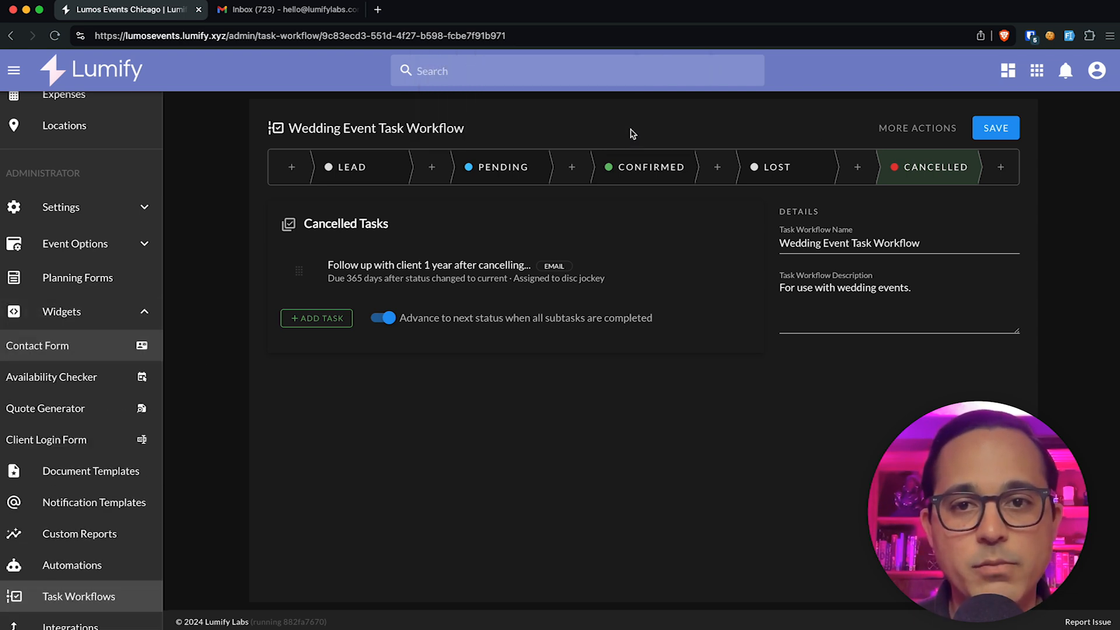
pyautogui.click(996, 125)
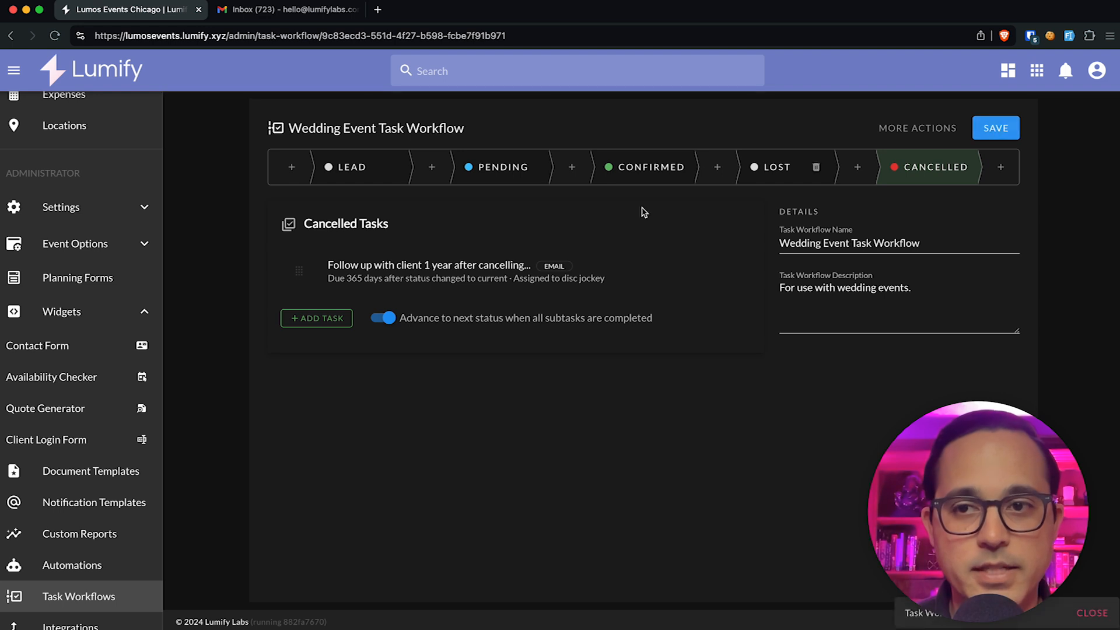
# Step: Submit the New Contact Form with a test name, a test e-mail, and event description 'TEST EVENT'
pyautogui.click(33, 349)
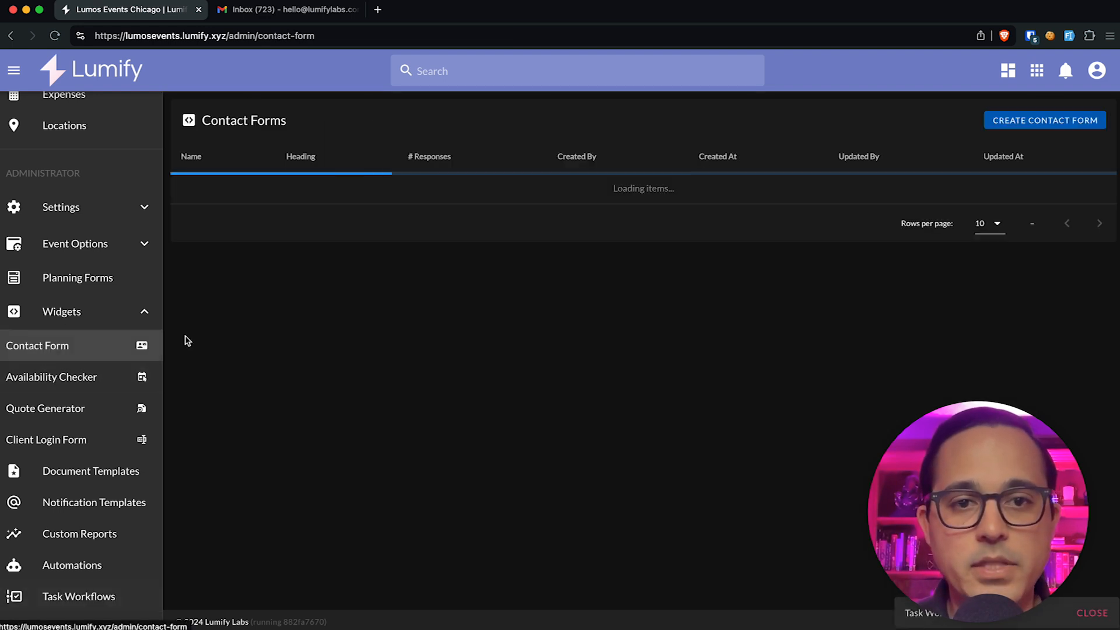
pyautogui.click(909, 188)
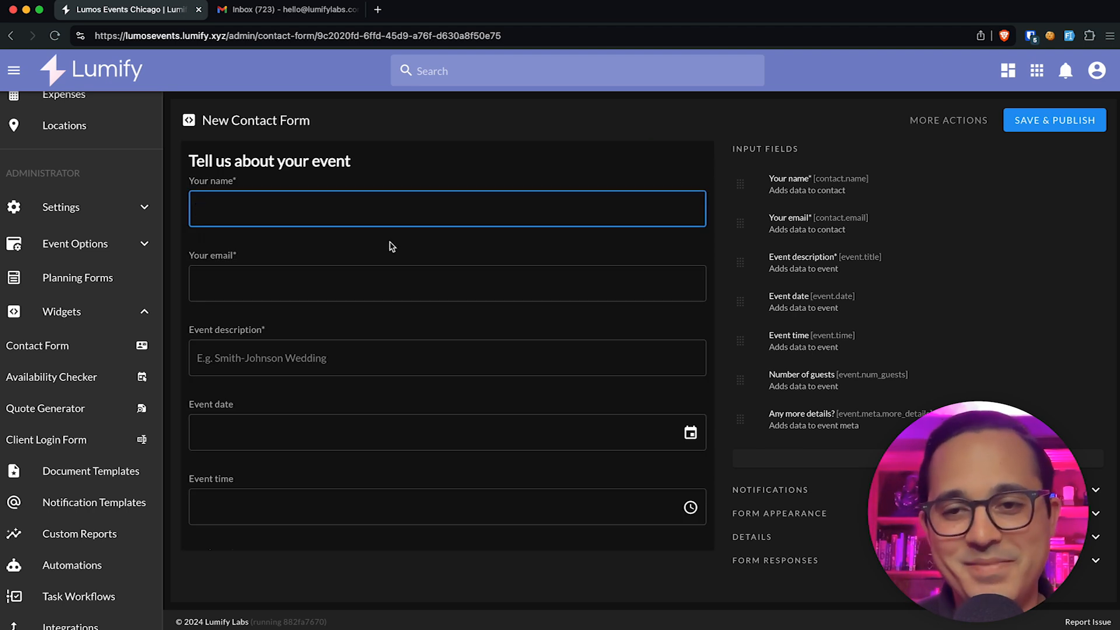
pyautogui.write('Test c')
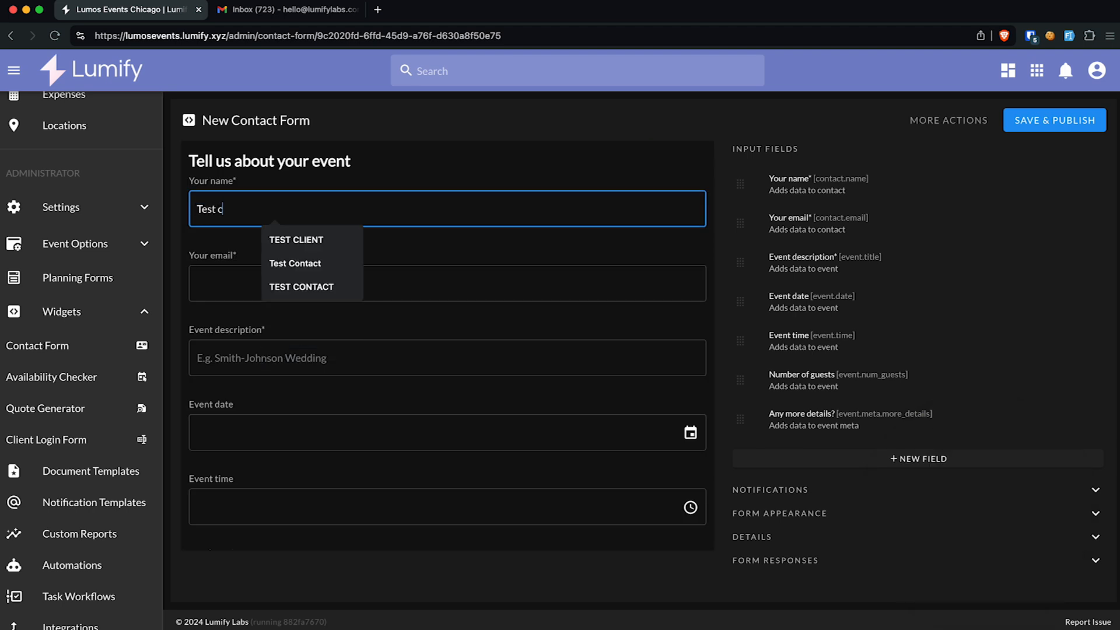
pyautogui.press('BackSpace')
pyautogui.write('Client')
pyautogui.press('Tab')
pyautogui.press('Tab')
pyautogui.write('q')
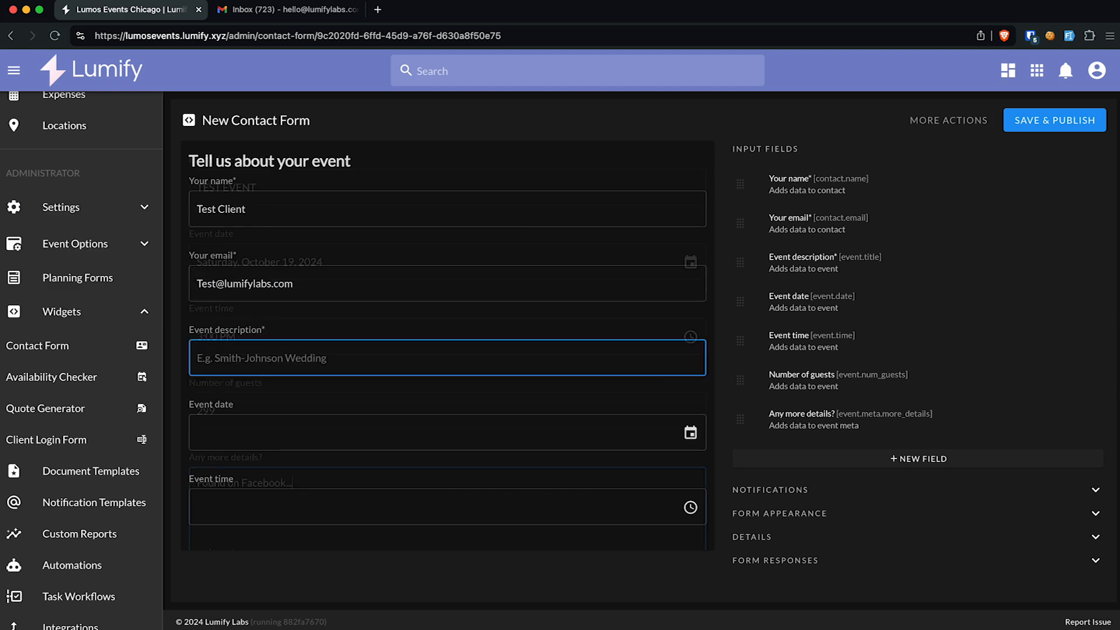
pyautogui.press('BackSpace')
pyautogui.write('TEST EVENT')
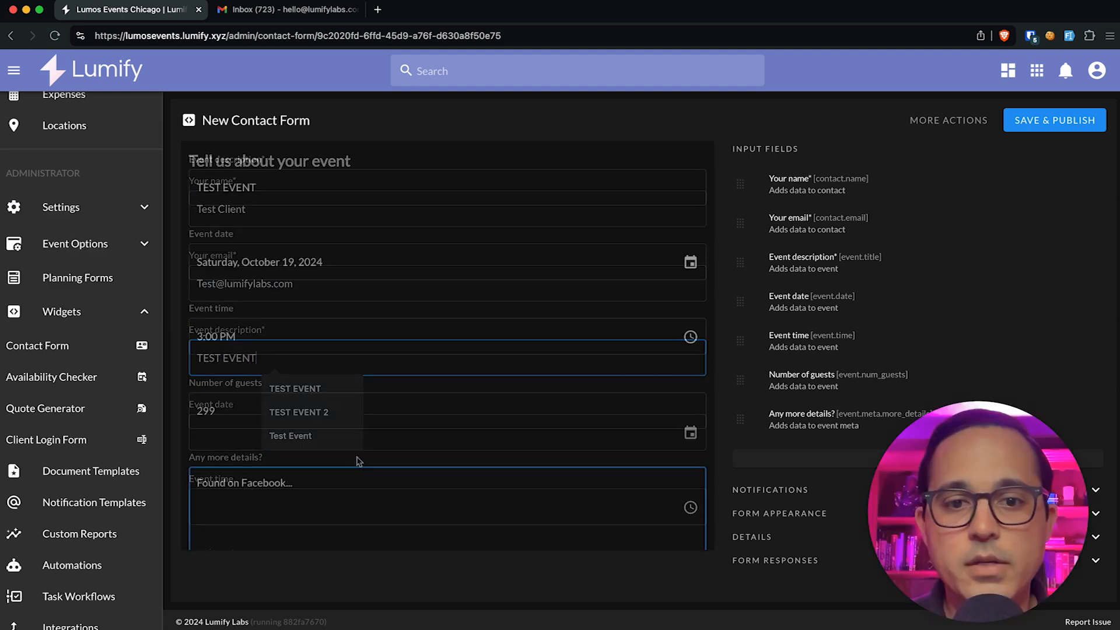
pyautogui.scroll(-2, 404, 461)
pyautogui.click(675, 497)
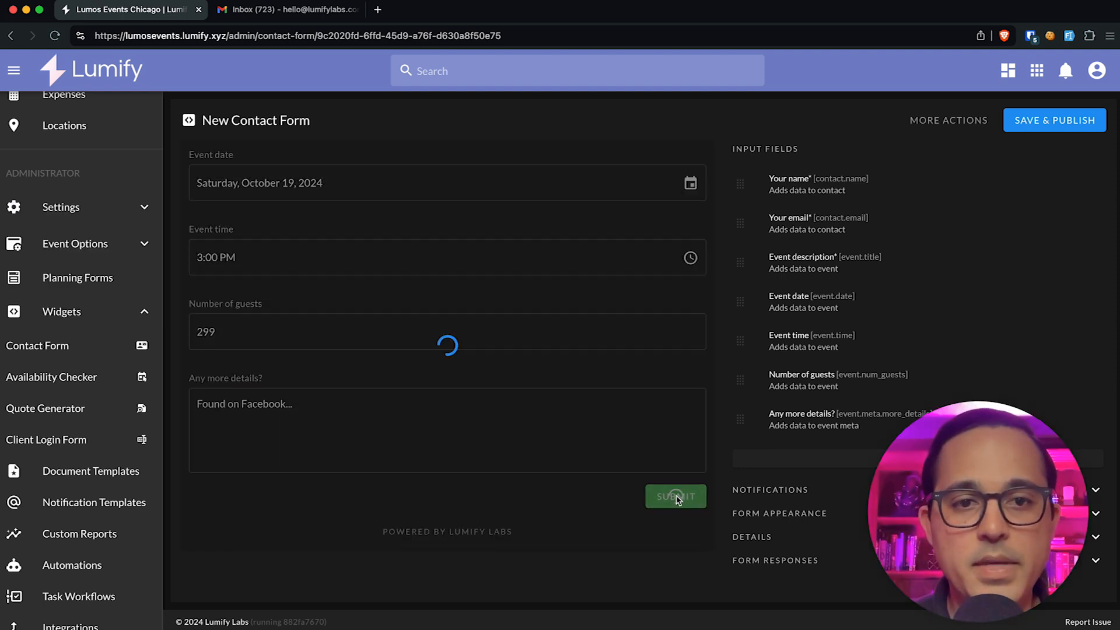
pyautogui.scroll(5, 78, 270)
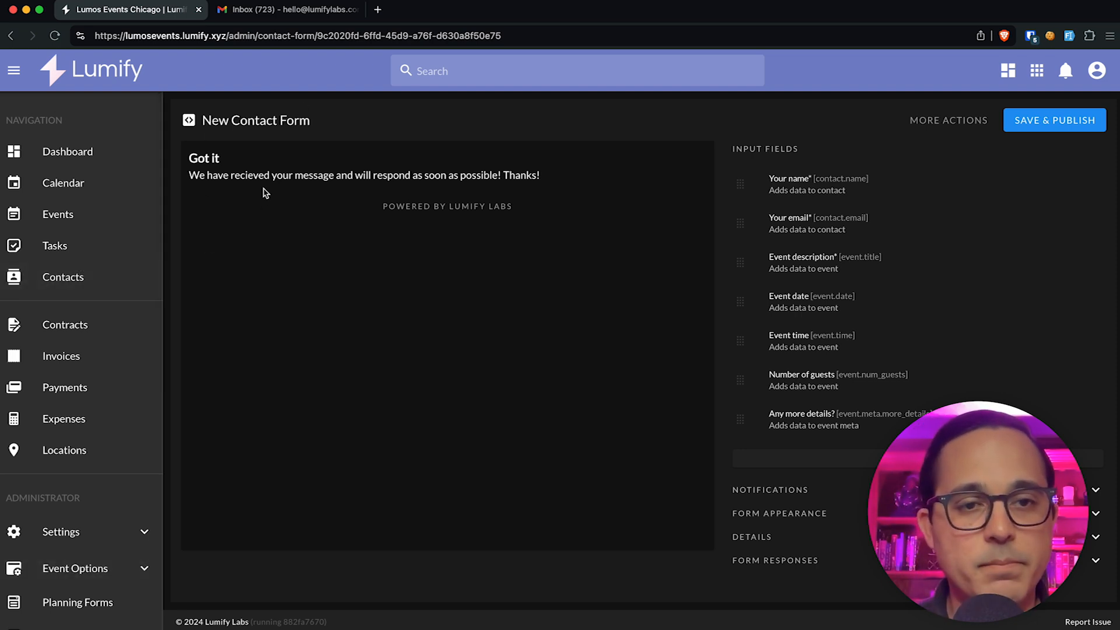
# Step: Open TEST EVENT from Events and assign it the Wedding Event Task Workflow
pyautogui.click(88, 217)
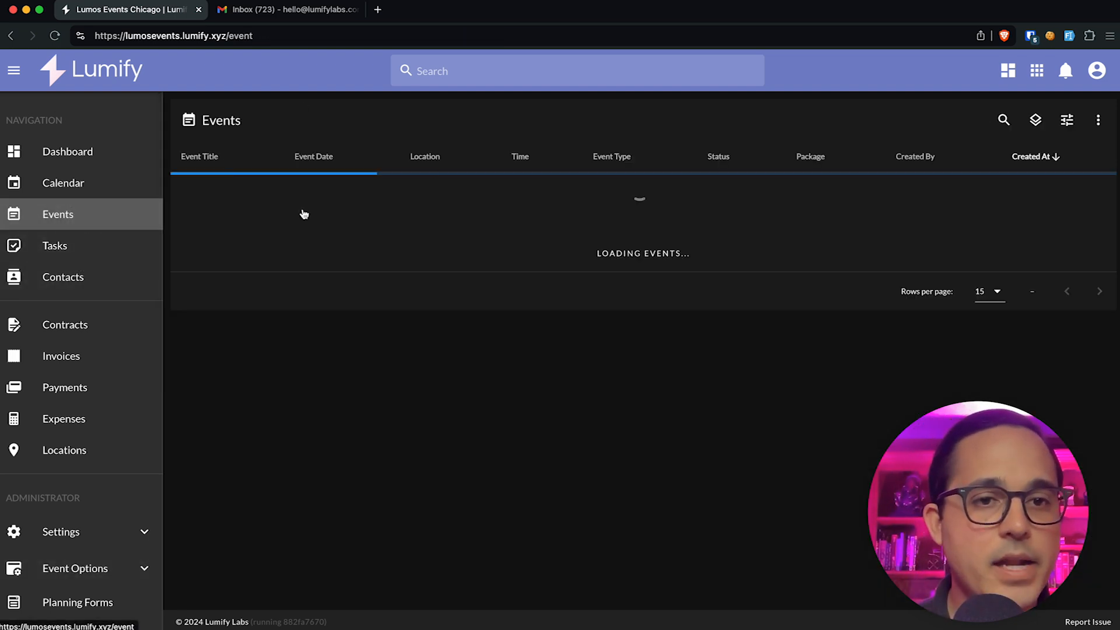
pyautogui.click(214, 196)
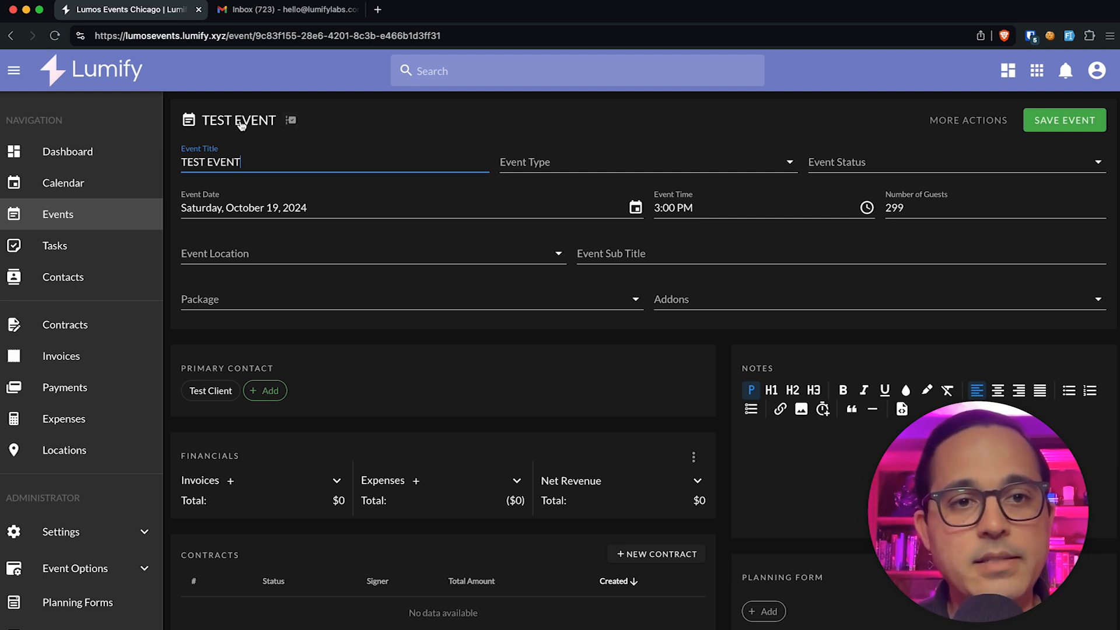
pyautogui.click(291, 120)
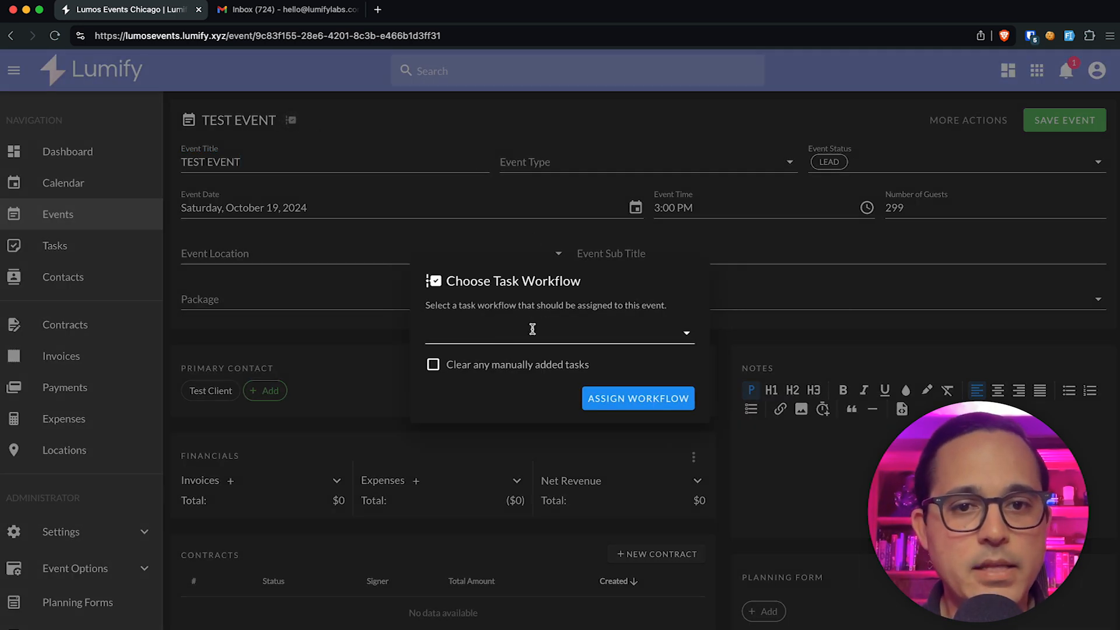
pyautogui.click(497, 336)
pyautogui.click(500, 375)
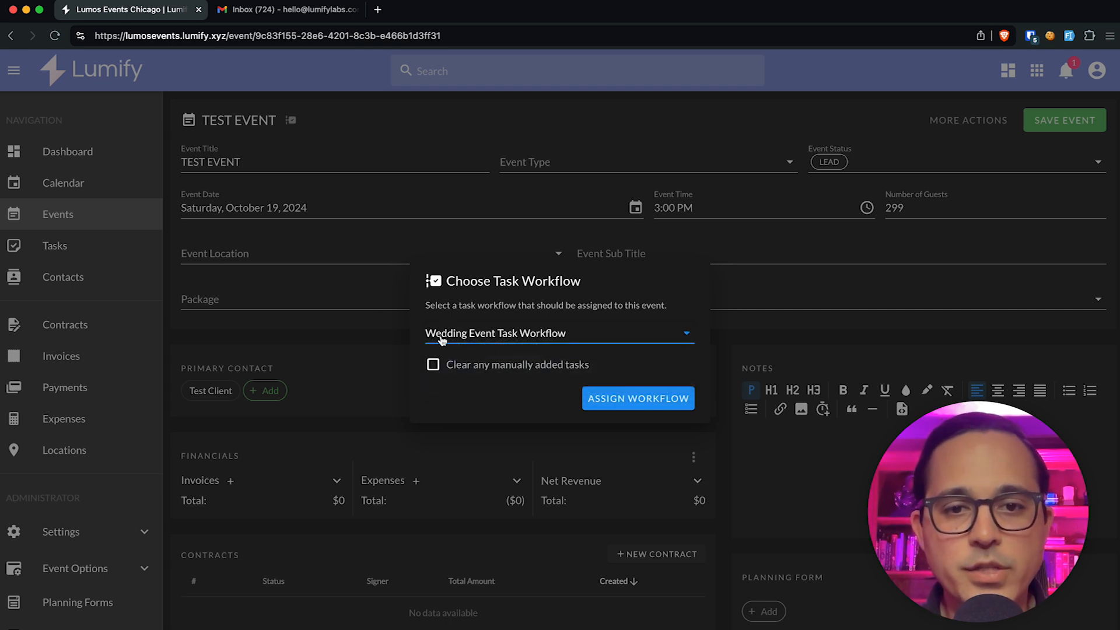
pyautogui.click(653, 401)
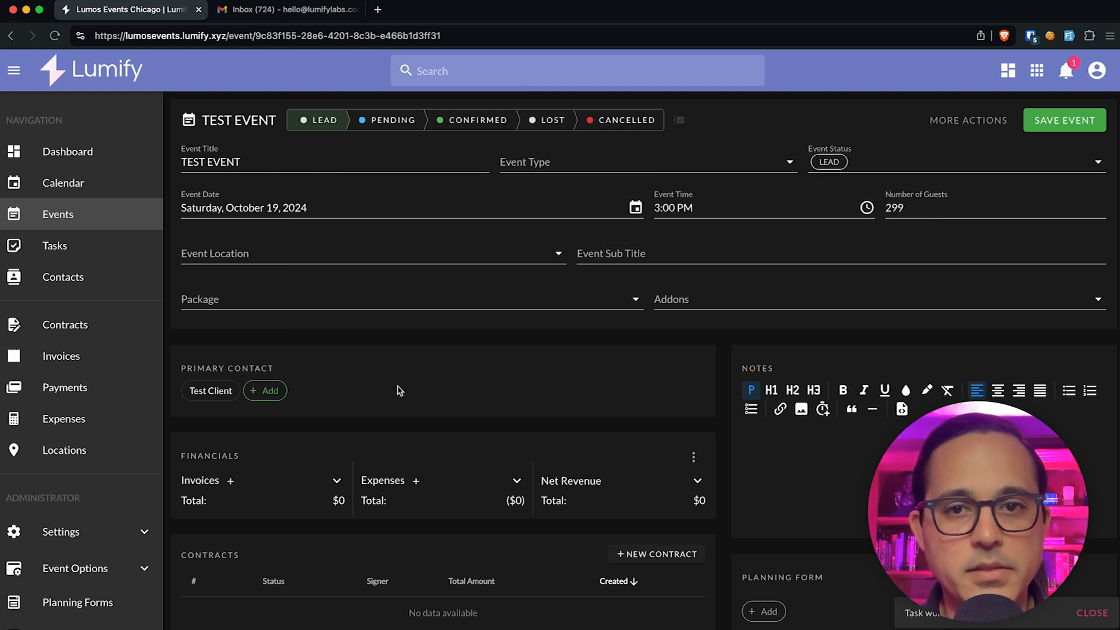
# Step: Switch off 'Send automatically on due date' on TEST EVENT's thanks email task and save it
pyautogui.moveTo(325, 133)
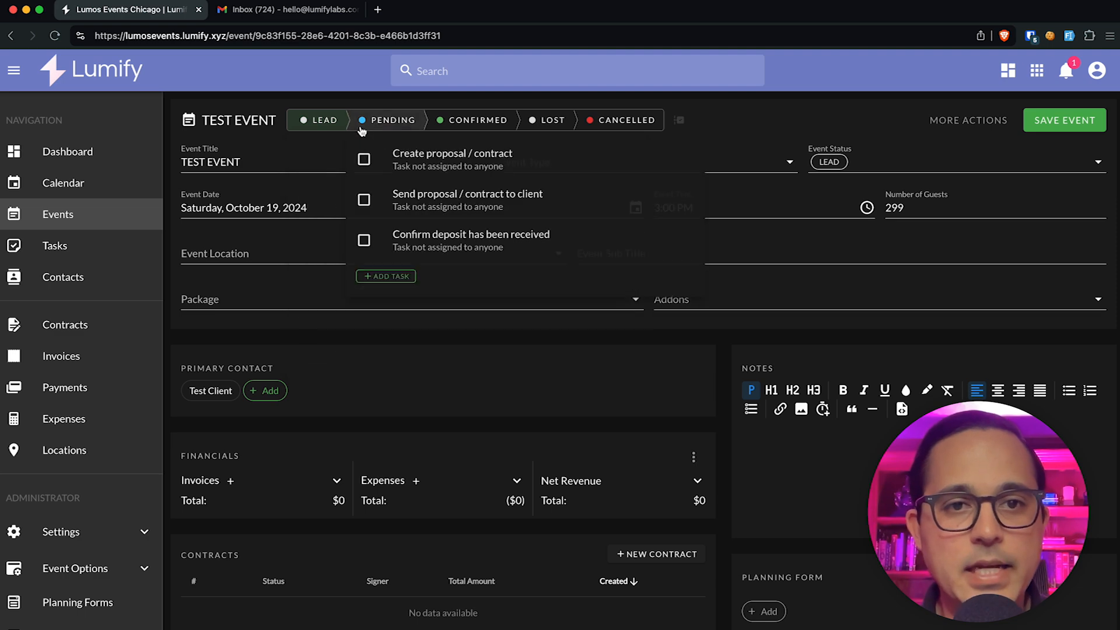
pyautogui.moveTo(369, 128)
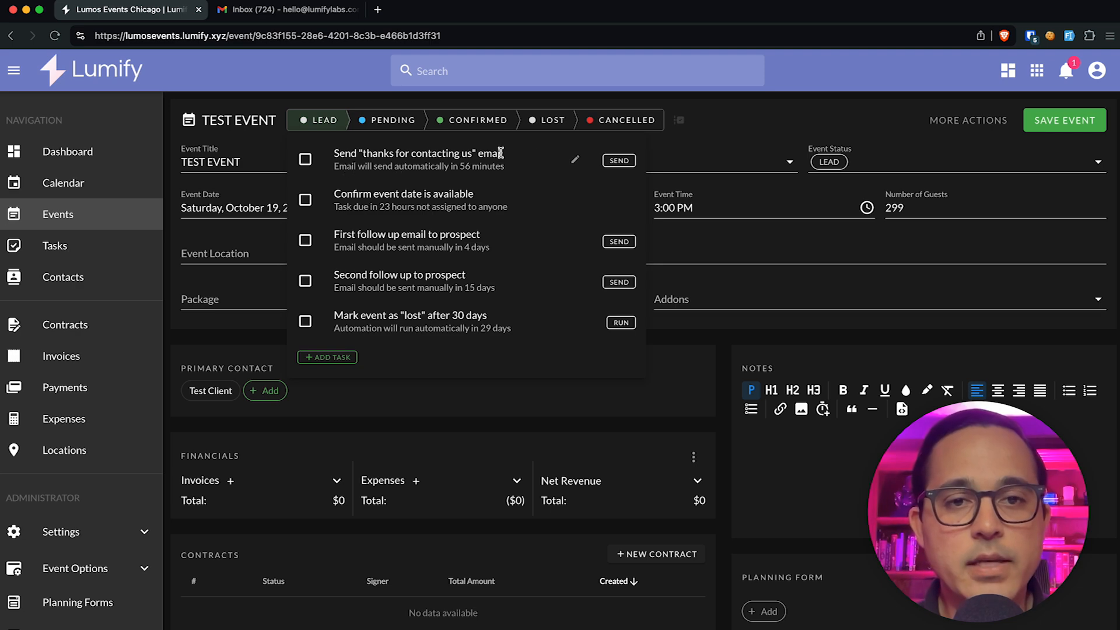
pyautogui.click(574, 160)
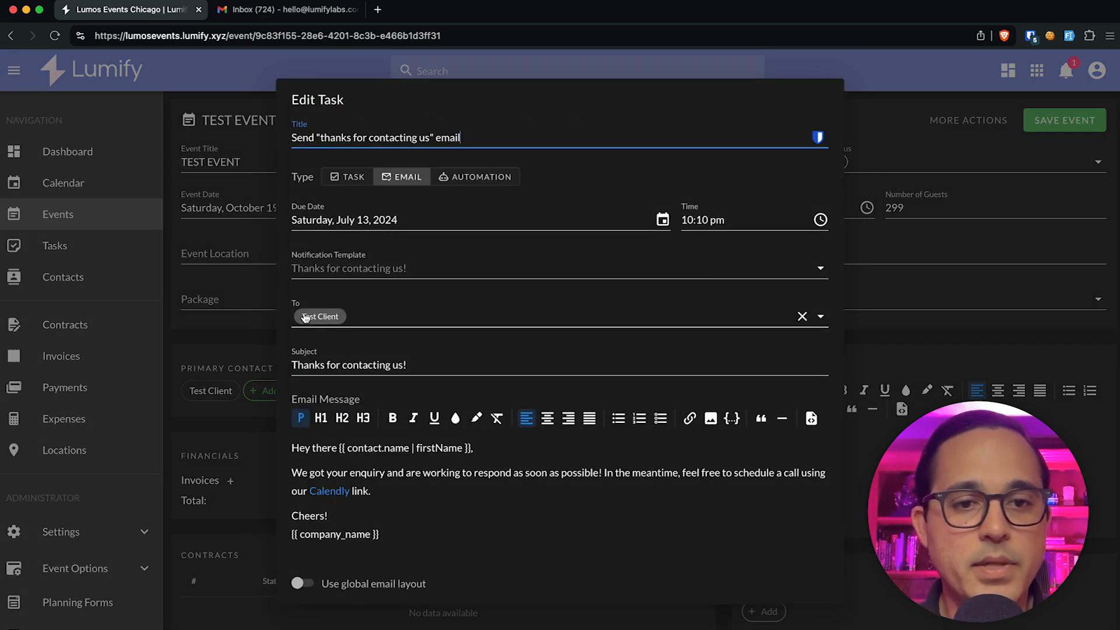
pyautogui.scroll(-2, 325, 379)
pyautogui.click(455, 465)
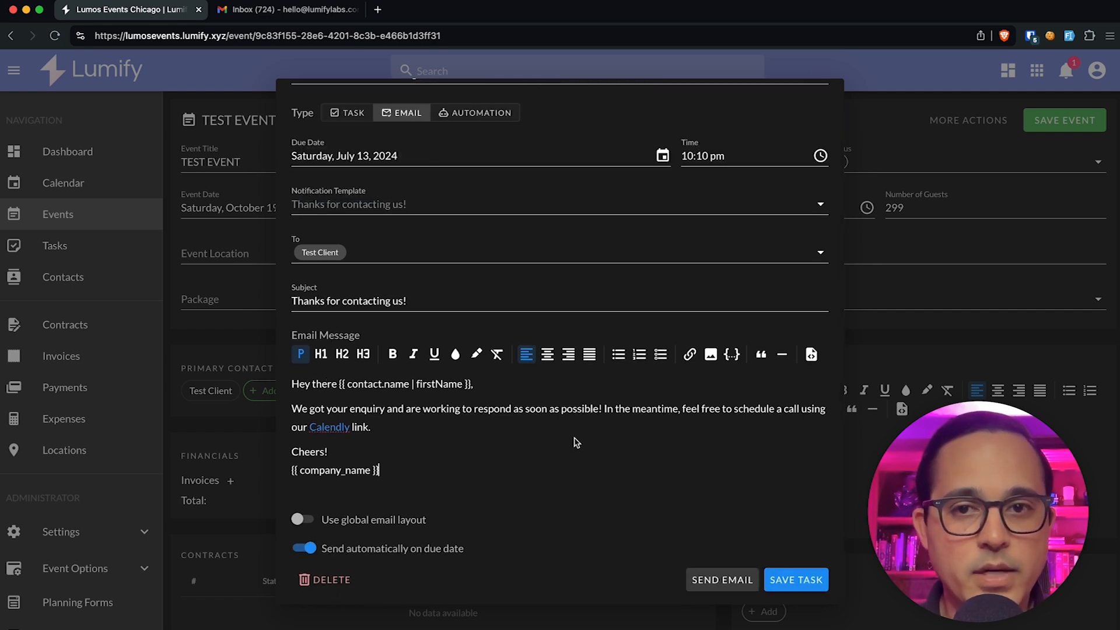
pyautogui.scroll(2, 576, 442)
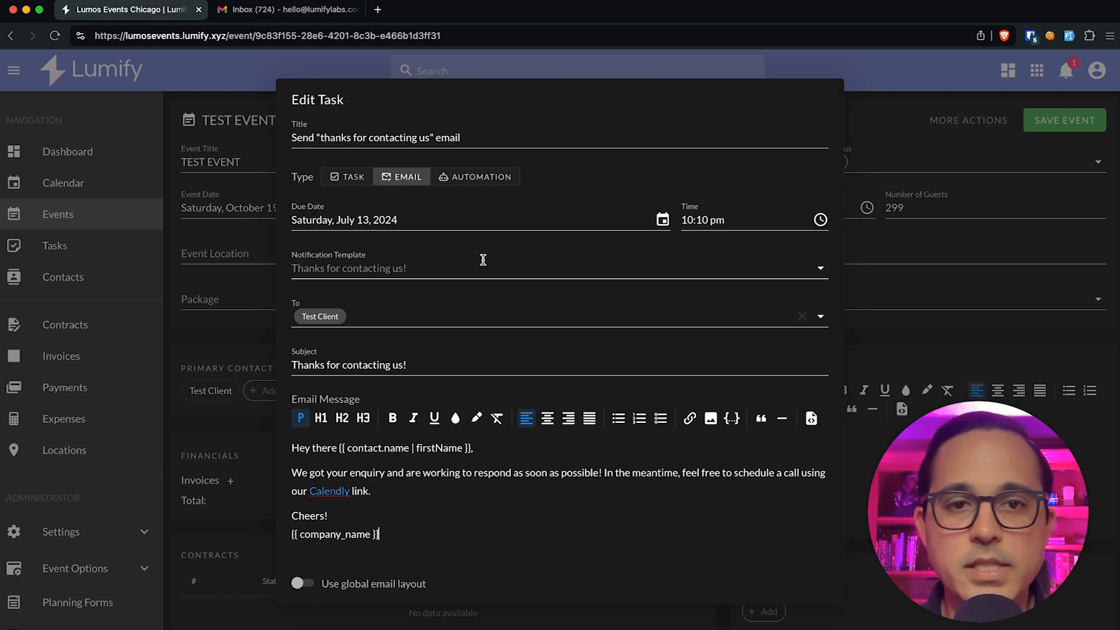
pyautogui.scroll(-2, 475, 337)
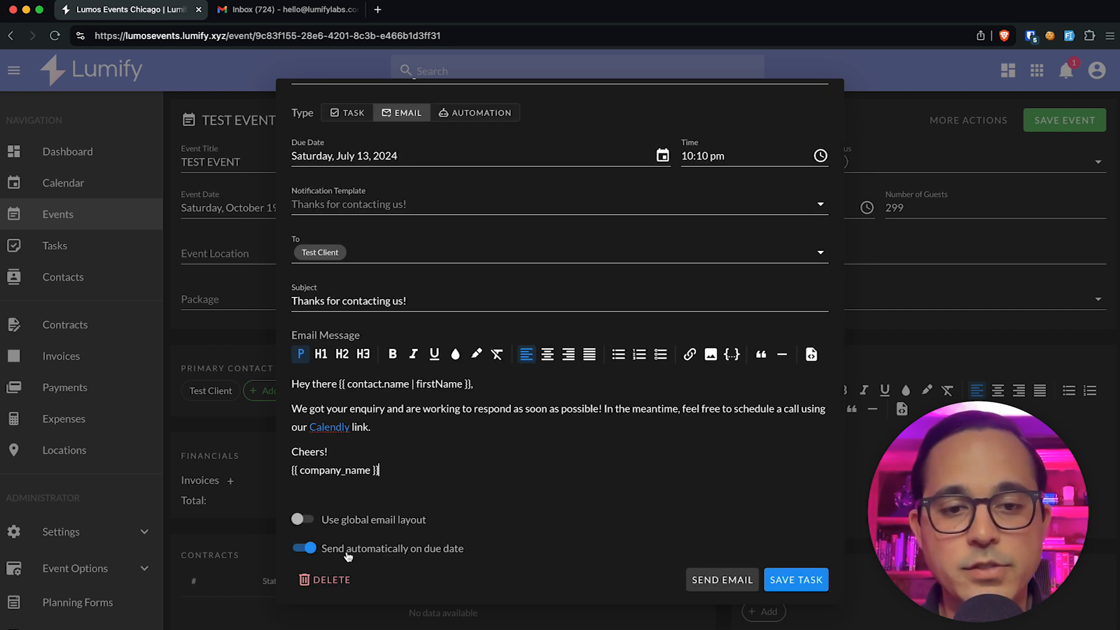
pyautogui.scroll(2, 458, 511)
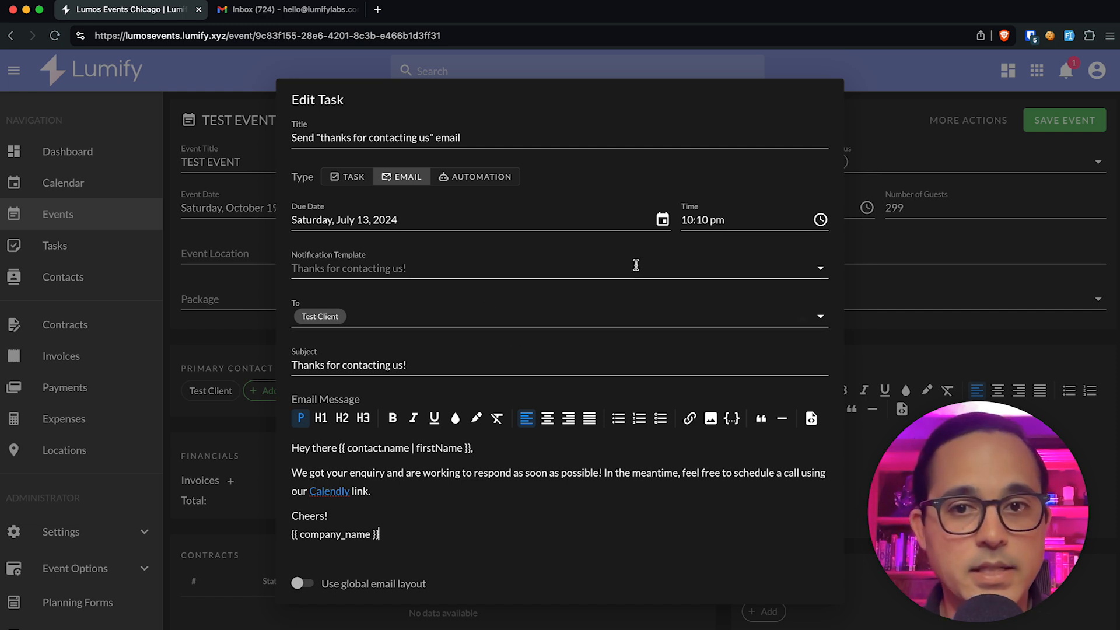
pyautogui.scroll(-2, 620, 291)
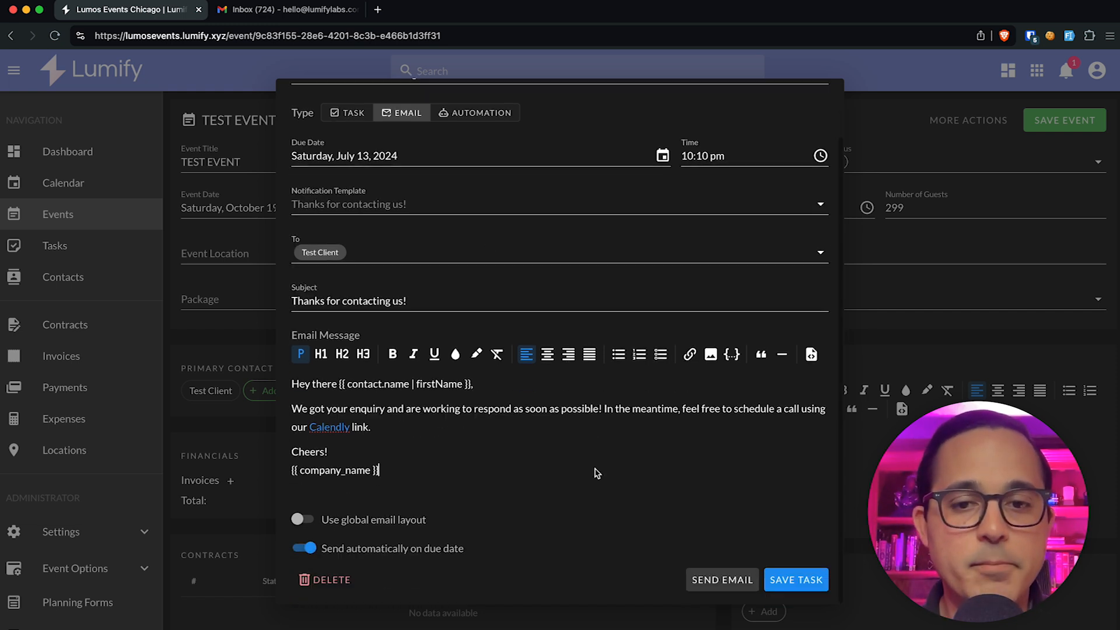
pyautogui.click(304, 548)
pyautogui.scroll(2, 470, 516)
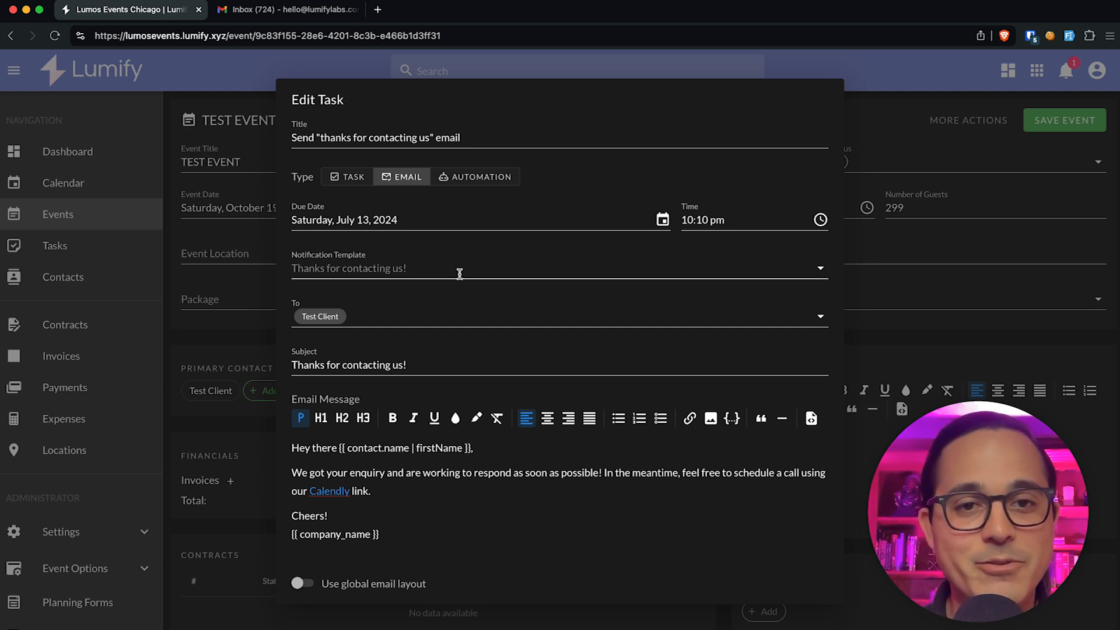
pyautogui.scroll(-2, 321, 292)
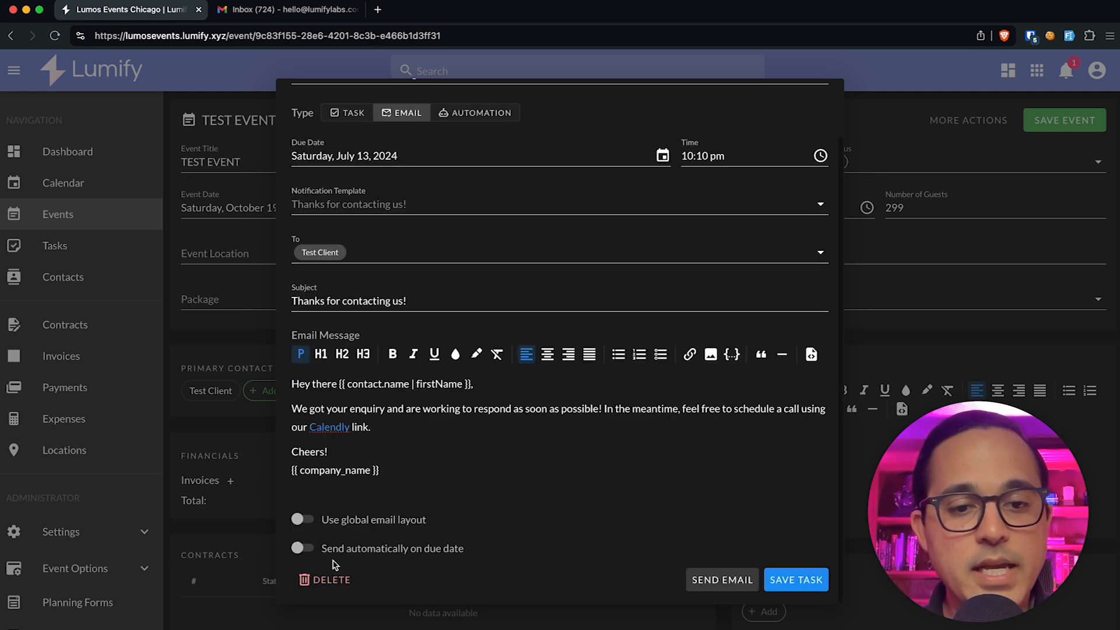
pyautogui.click(781, 581)
pyautogui.scroll(-5, 128, 577)
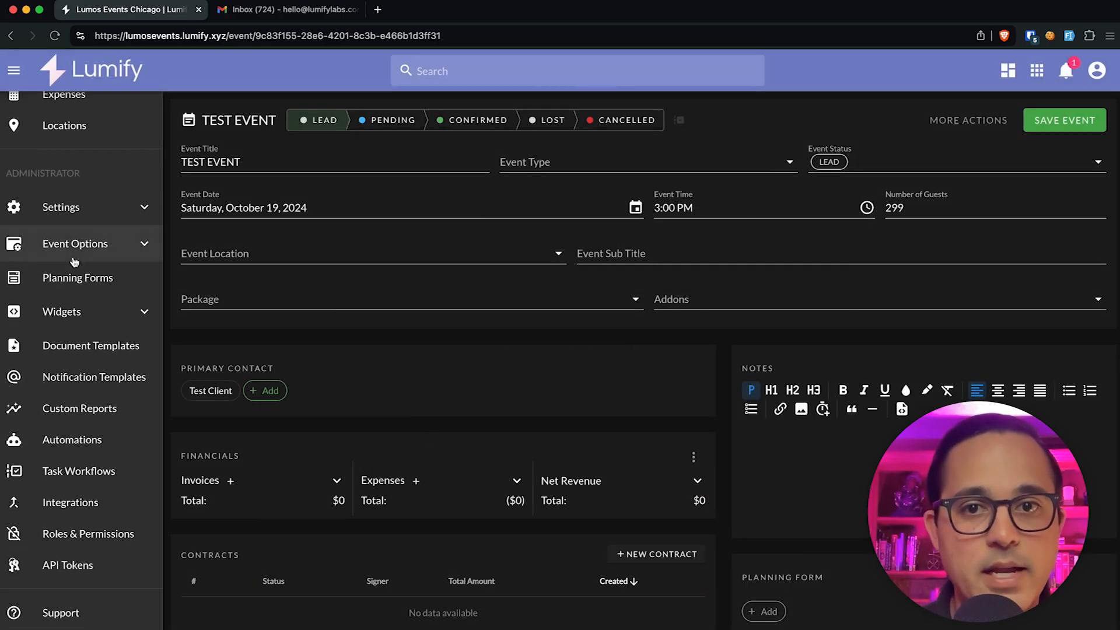
# Step: In the Wedding Event Task Workflow's Lead stage, turn off automatic sending on the thanks email
pyautogui.click(82, 470)
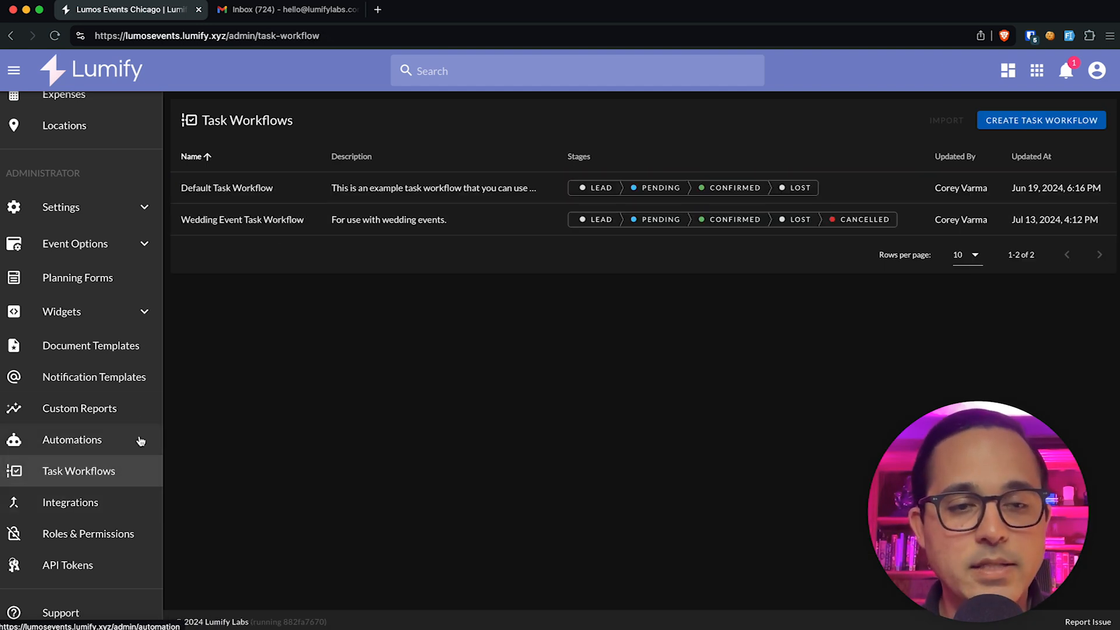
pyautogui.click(244, 222)
pyautogui.click(397, 172)
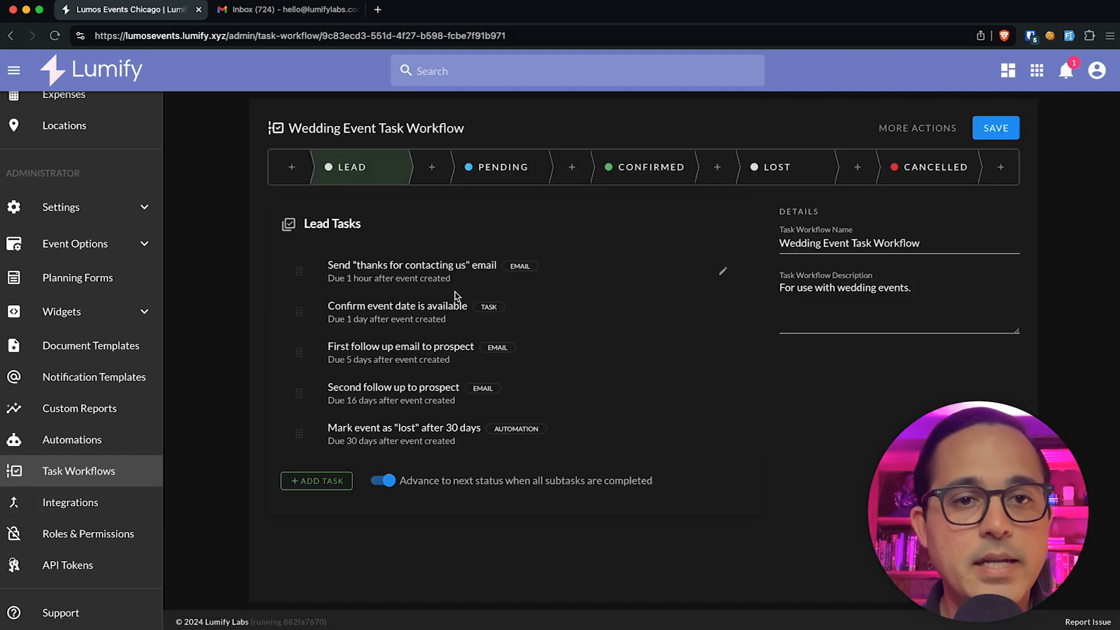
pyautogui.click(722, 270)
pyautogui.scroll(-2, 489, 434)
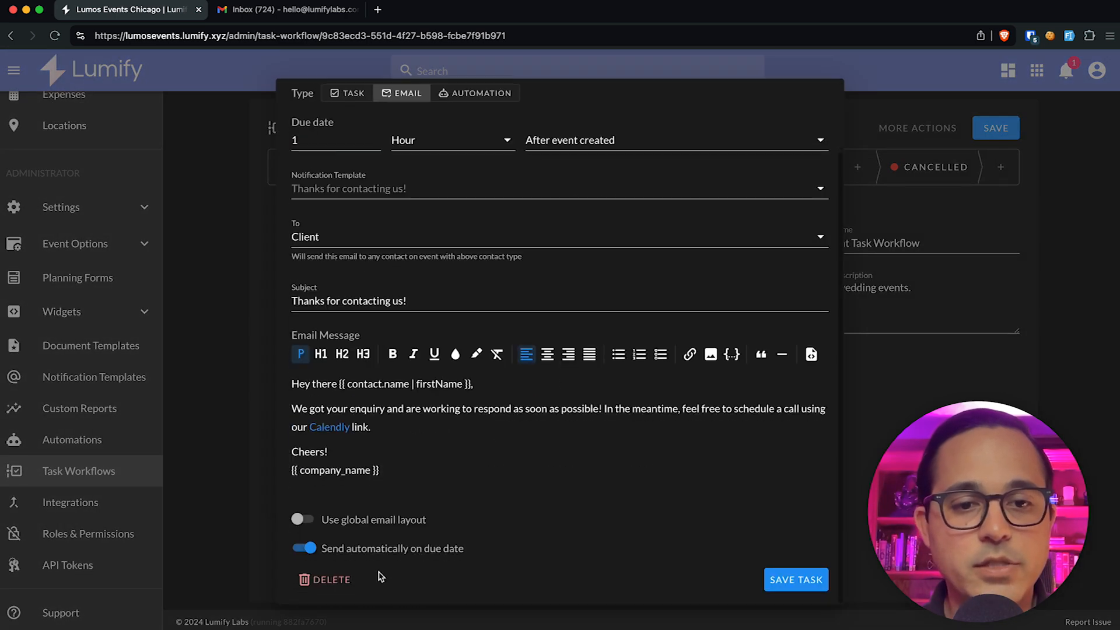
pyautogui.click(395, 550)
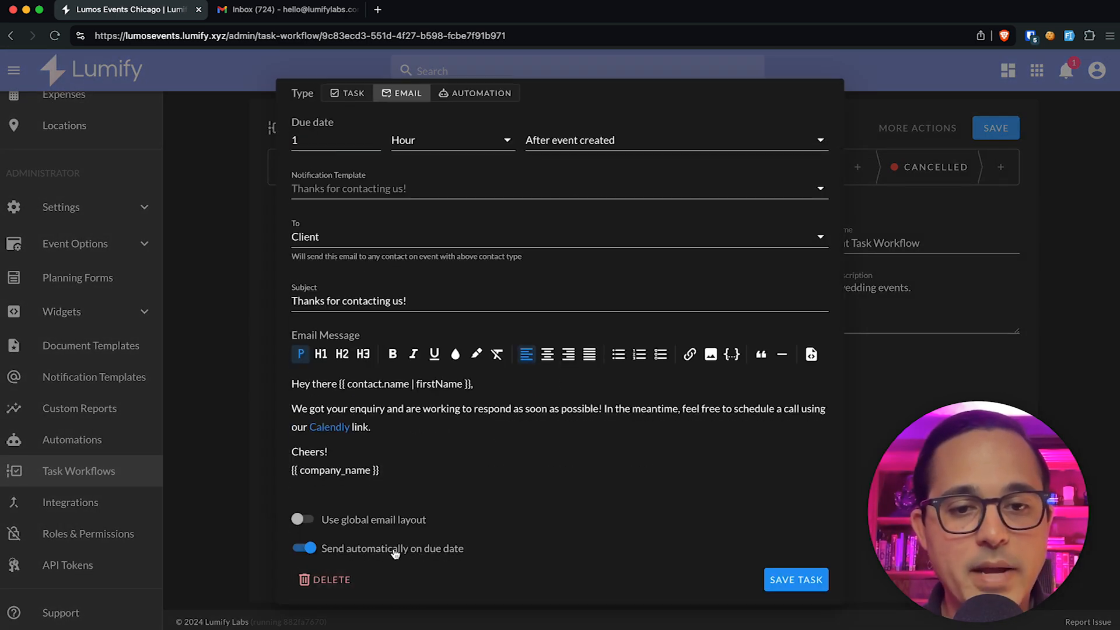
pyautogui.press('Escape')
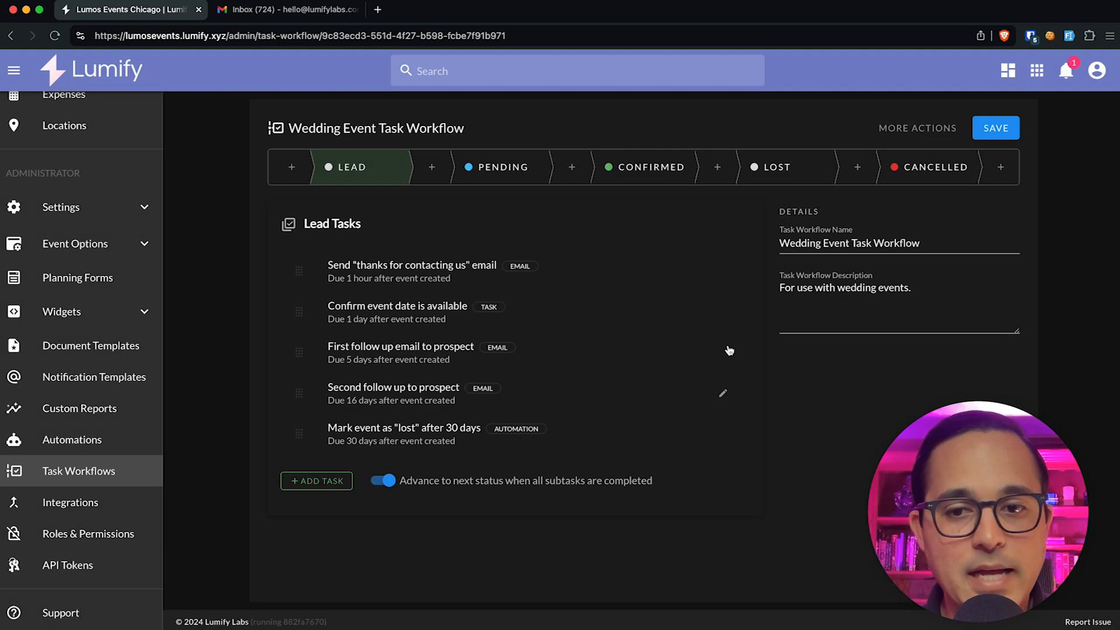
# Step: Review the First follow up email to prospect task, due 5 days after creation
pyautogui.click(724, 350)
pyautogui.scroll(-2, 519, 493)
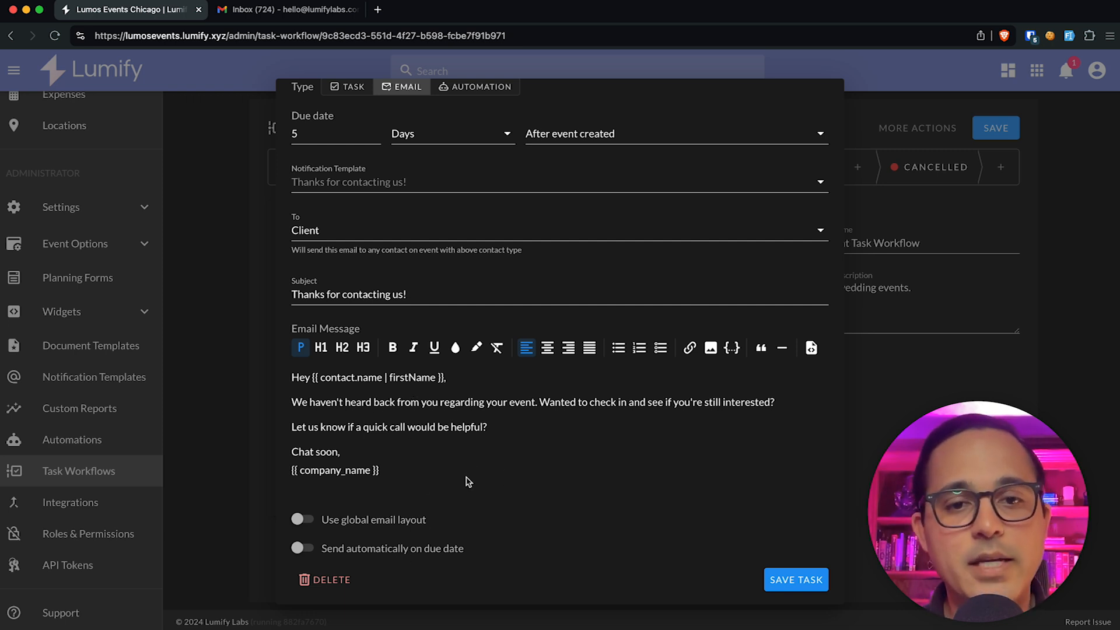
pyautogui.click(222, 493)
# Step: Leave the workflow discarding unsaved changes and reopen TEST EVENT
pyautogui.scroll(5, 53, 215)
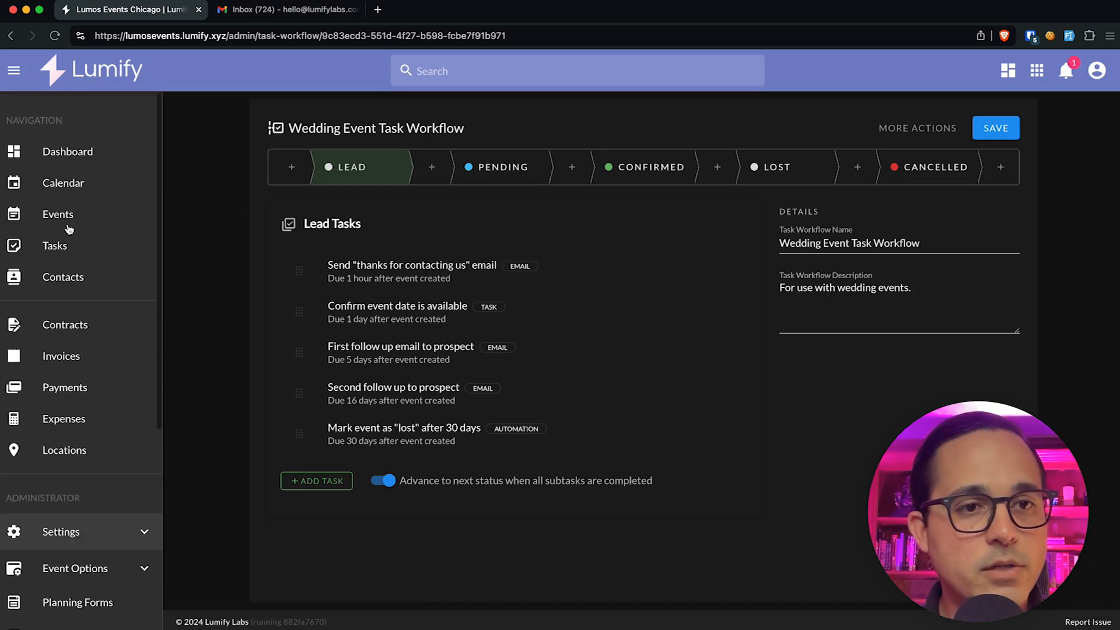
pyautogui.click(58, 216)
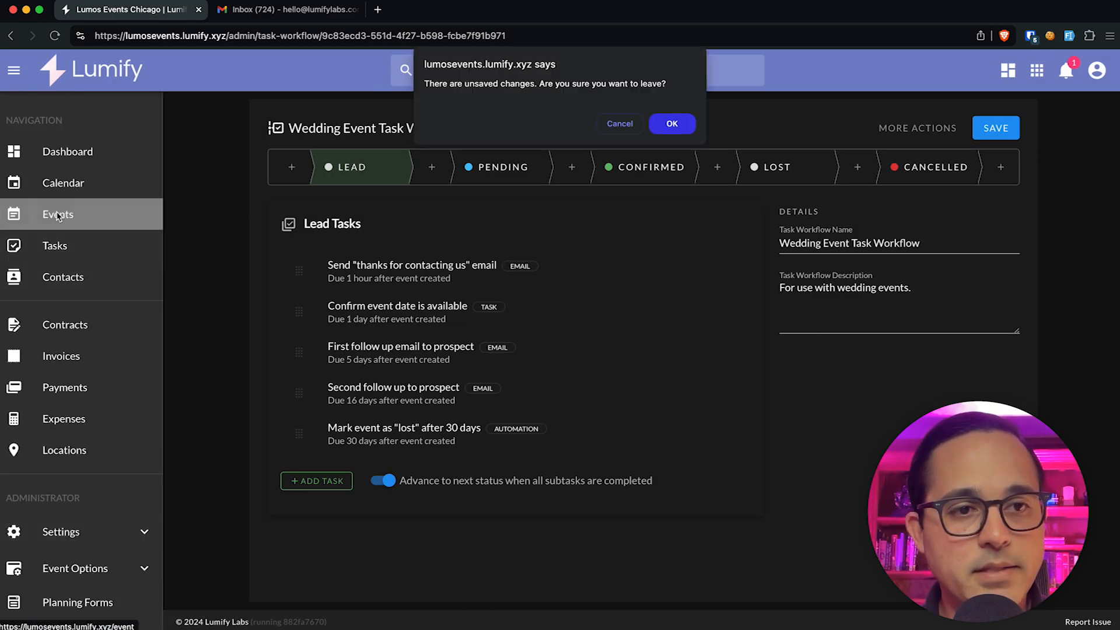
pyautogui.click(671, 123)
pyautogui.click(286, 188)
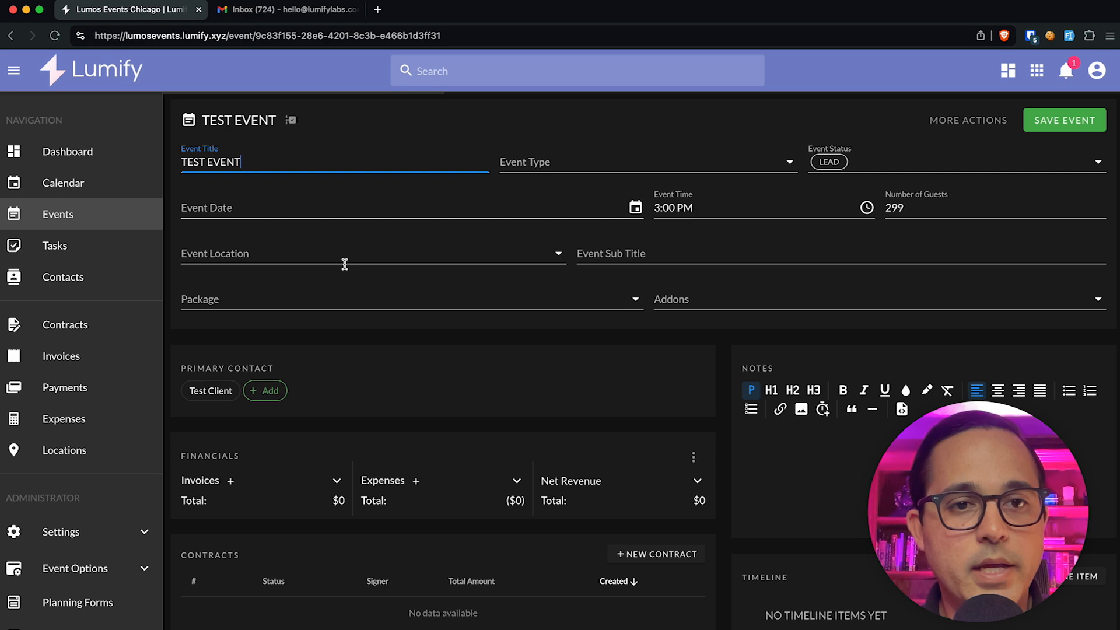
# Step: Confirm TEST EVENT's thanks email task is now set to send manually
pyautogui.moveTo(319, 120)
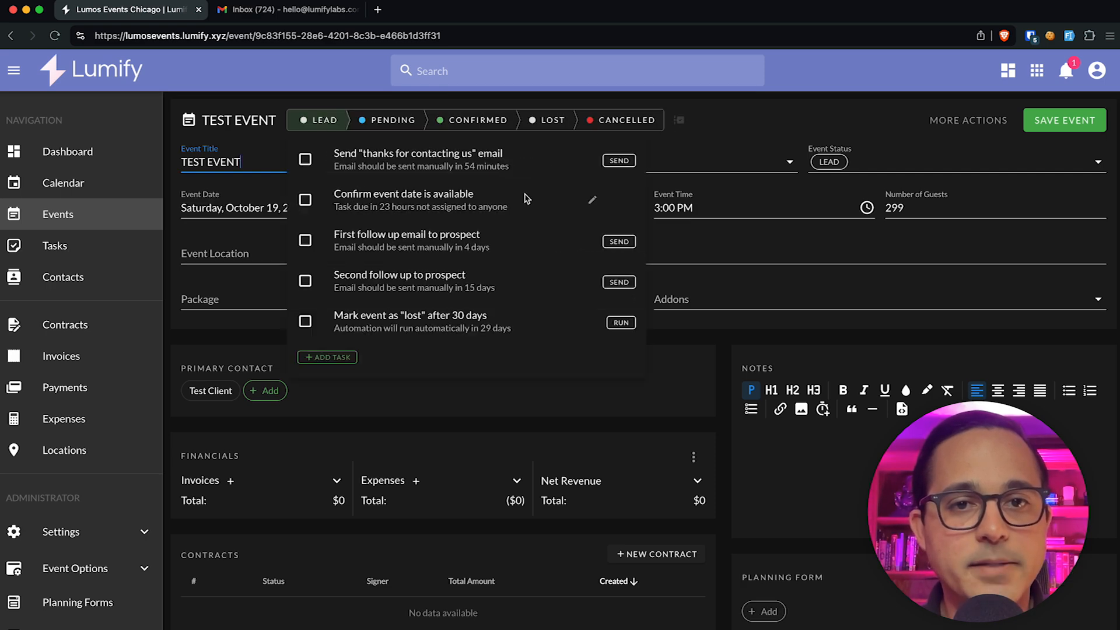
pyautogui.click(589, 159)
pyautogui.scroll(-2, 525, 234)
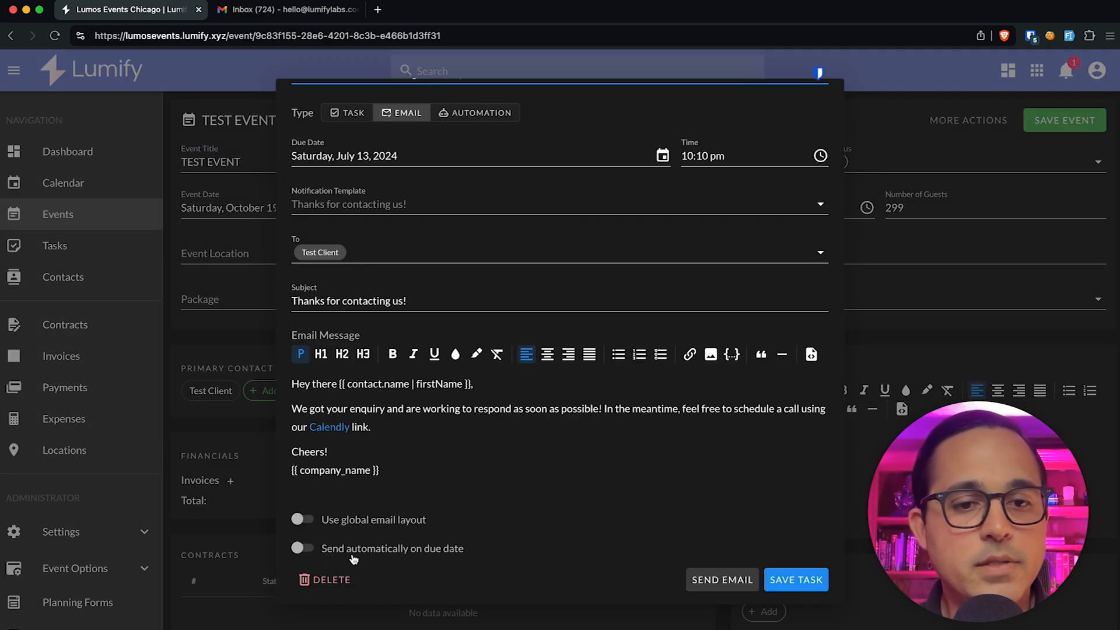
pyautogui.scroll(3, 448, 323)
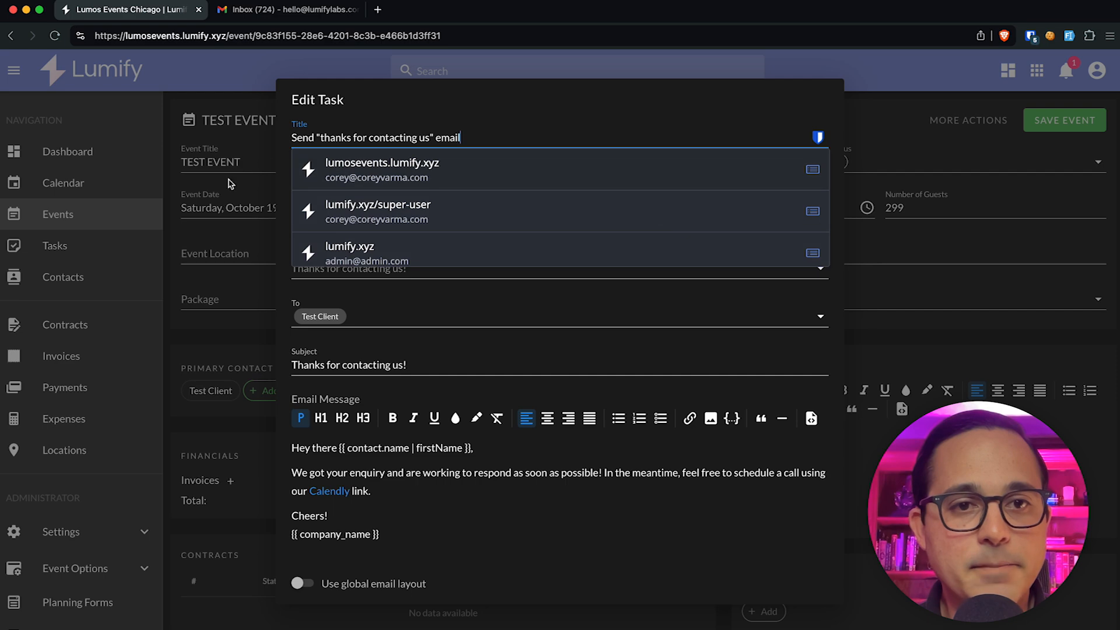
pyautogui.click(207, 200)
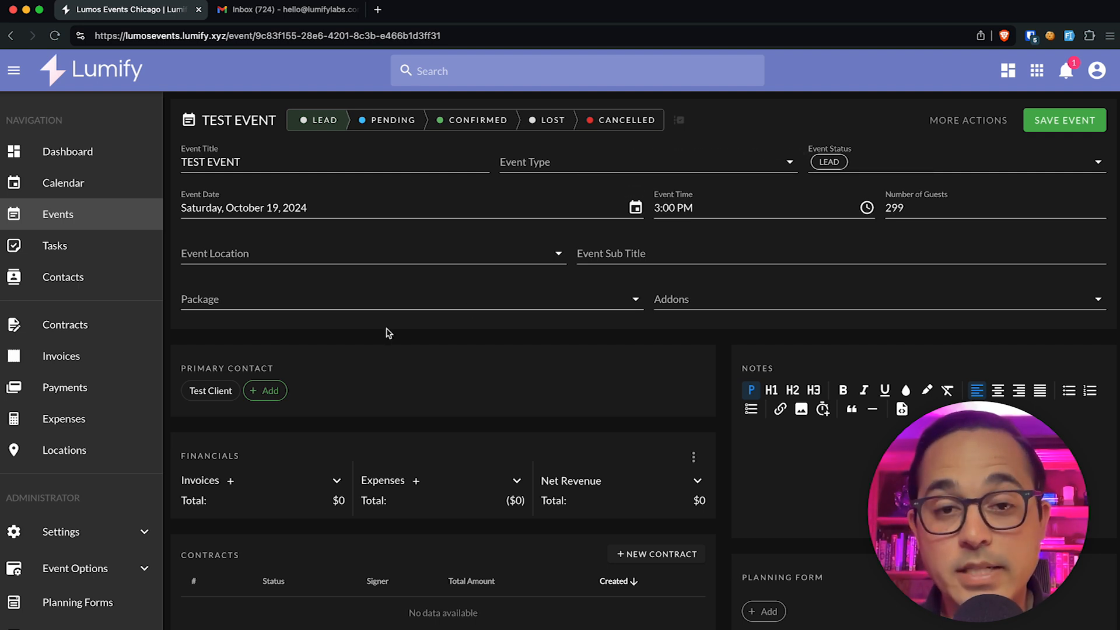
pyautogui.scroll(-3, 93, 507)
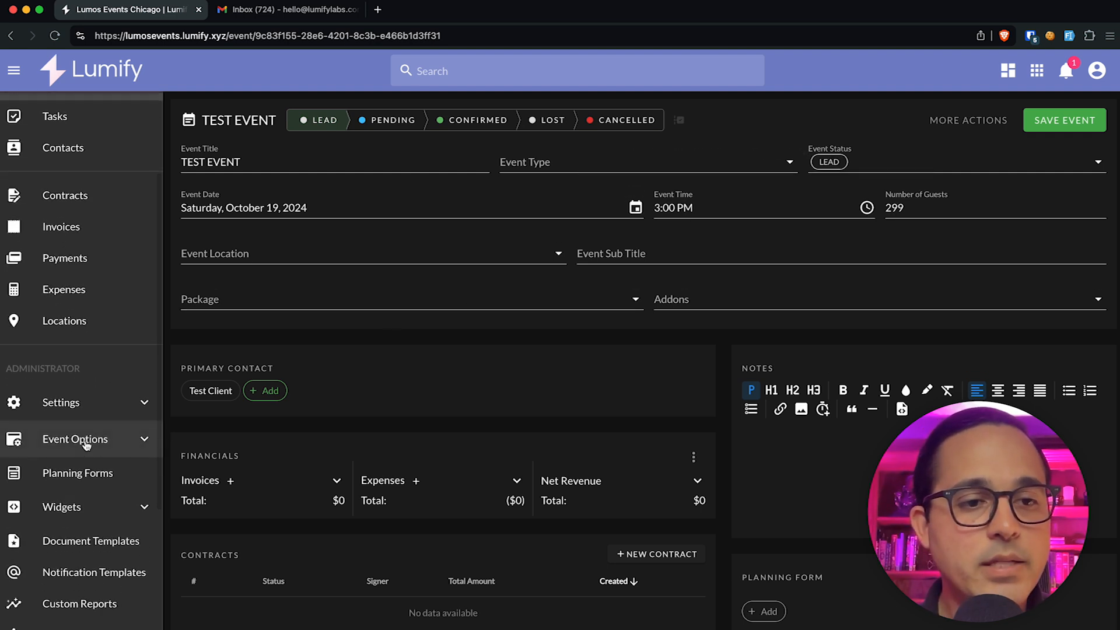
pyautogui.click(91, 445)
# Step: Open the Wedding Reception event type and review its playlists, planning forms, timeline and notes
pyautogui.click(85, 474)
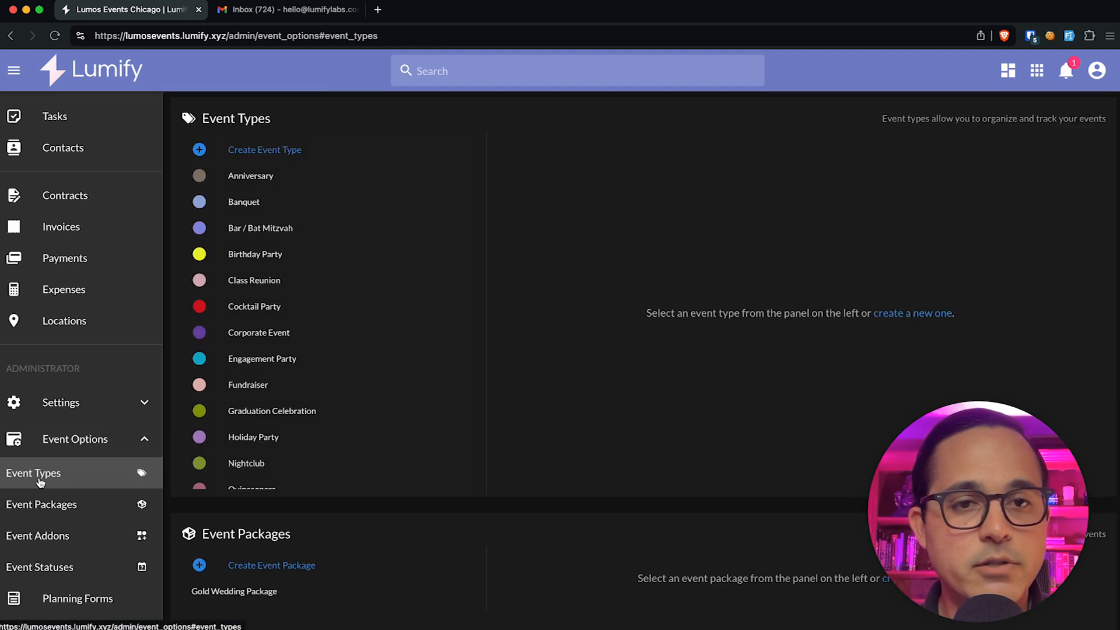
pyautogui.scroll(-2, 303, 397)
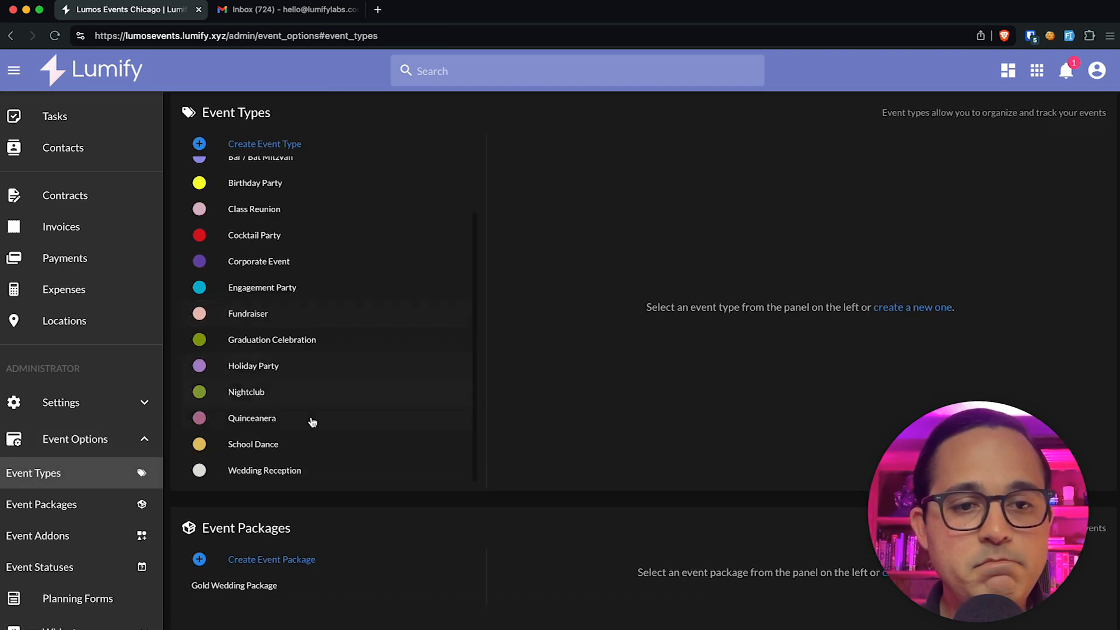
pyautogui.click(294, 470)
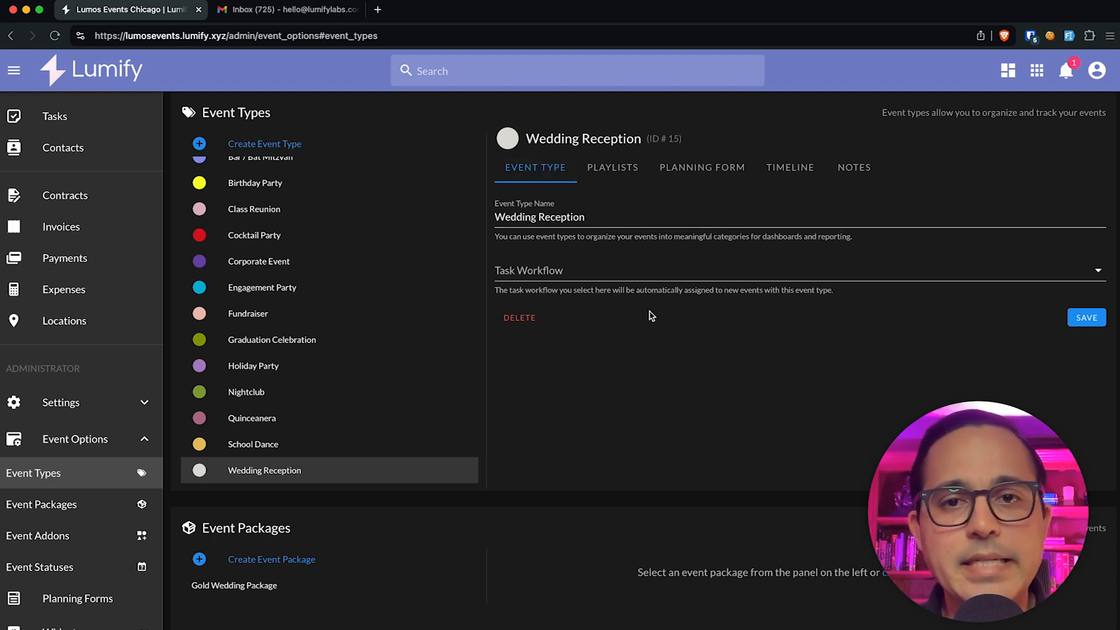
pyautogui.click(631, 168)
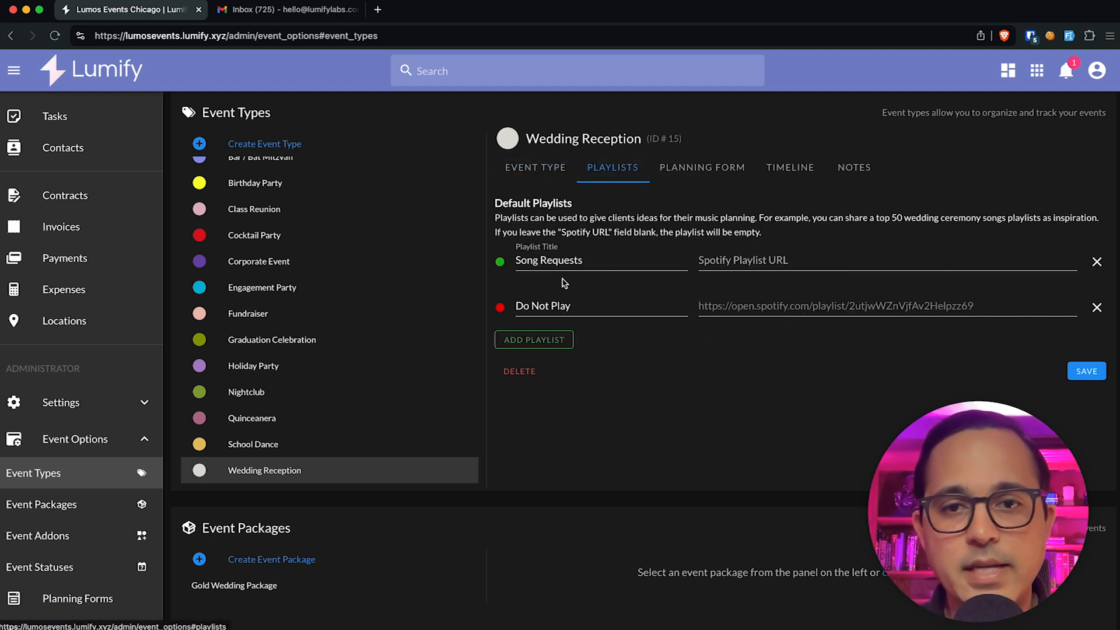
pyautogui.click(731, 171)
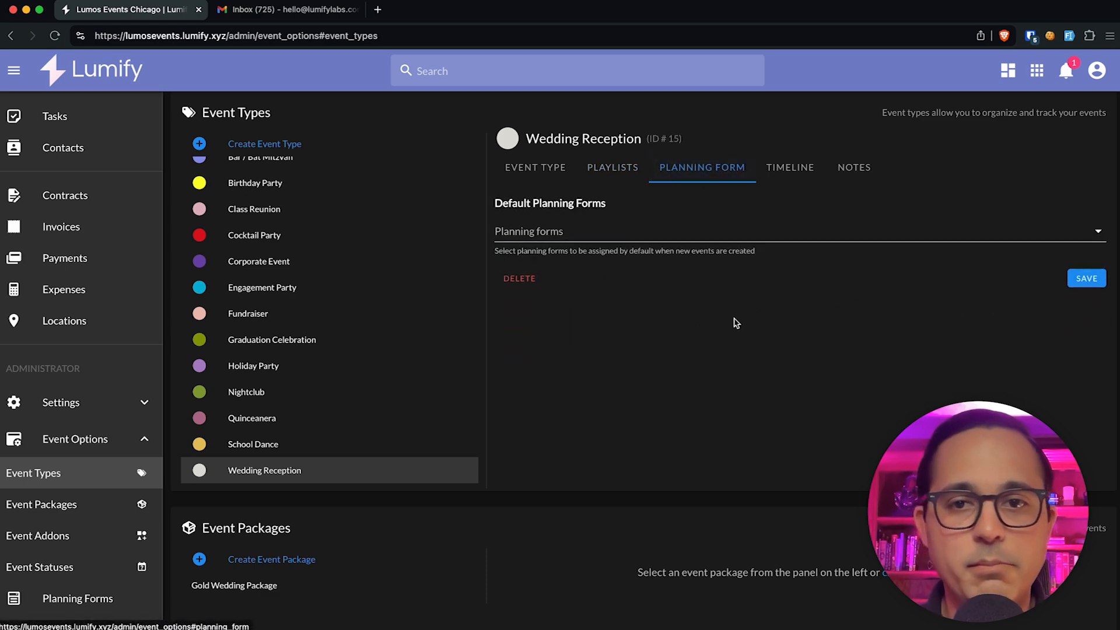
pyautogui.click(779, 169)
pyautogui.click(854, 168)
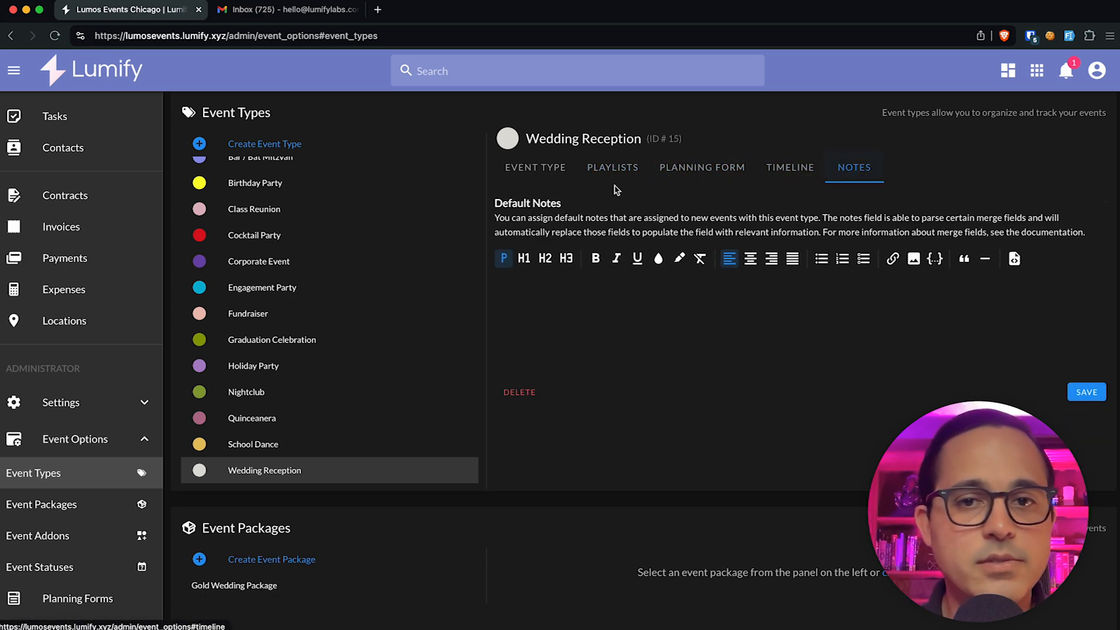
pyautogui.click(536, 170)
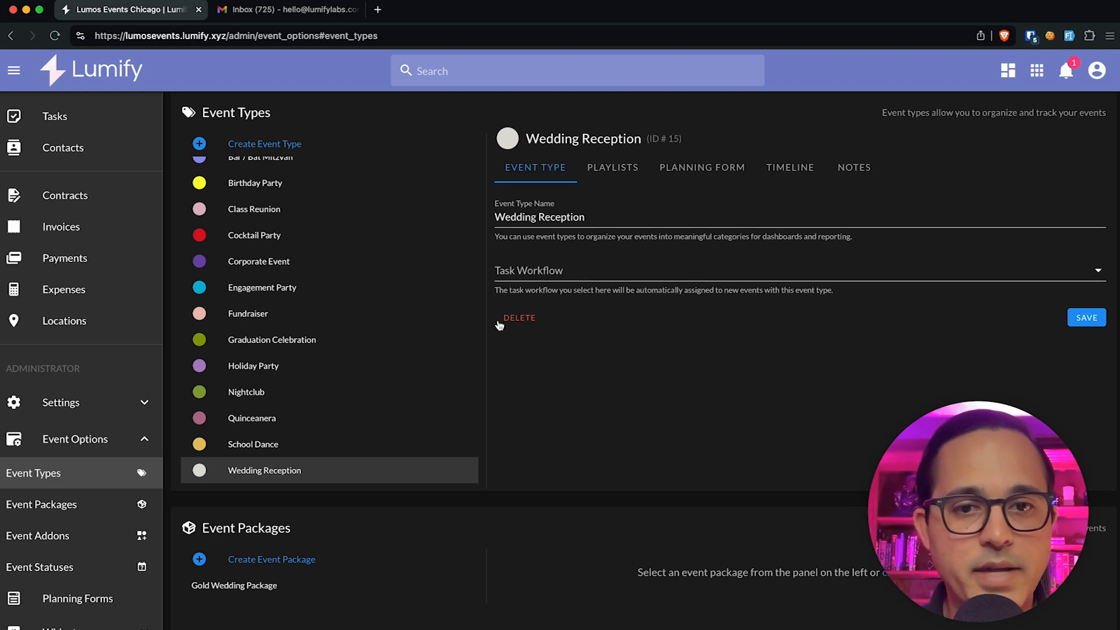
# Step: Set Wedding Reception's Task Workflow to Wedding Event Task Workflow and save
pyautogui.click(560, 269)
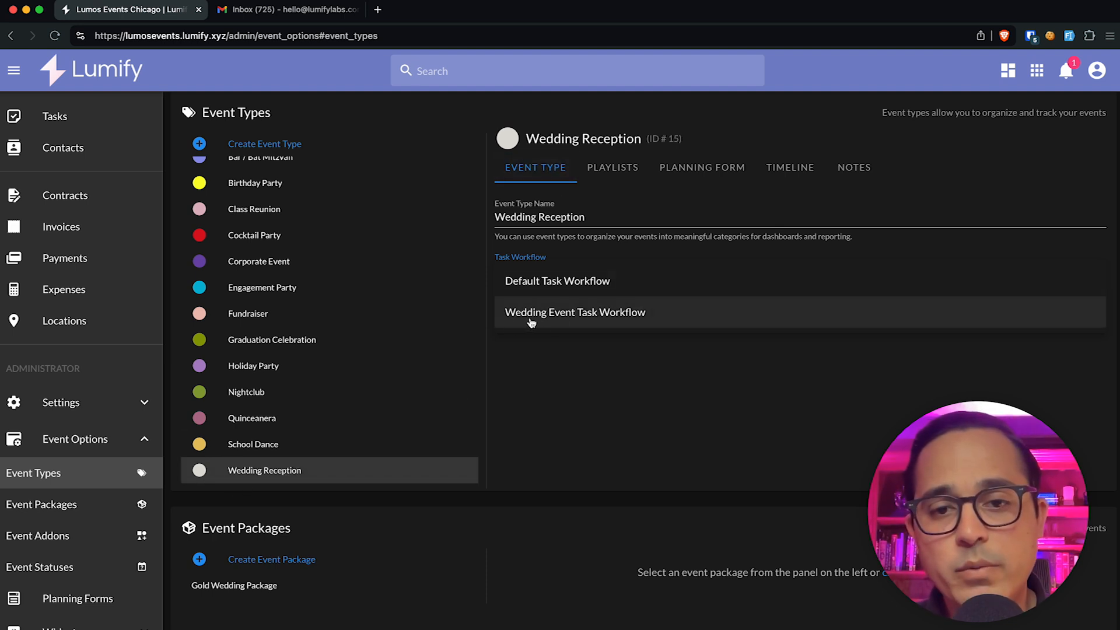
pyautogui.click(572, 315)
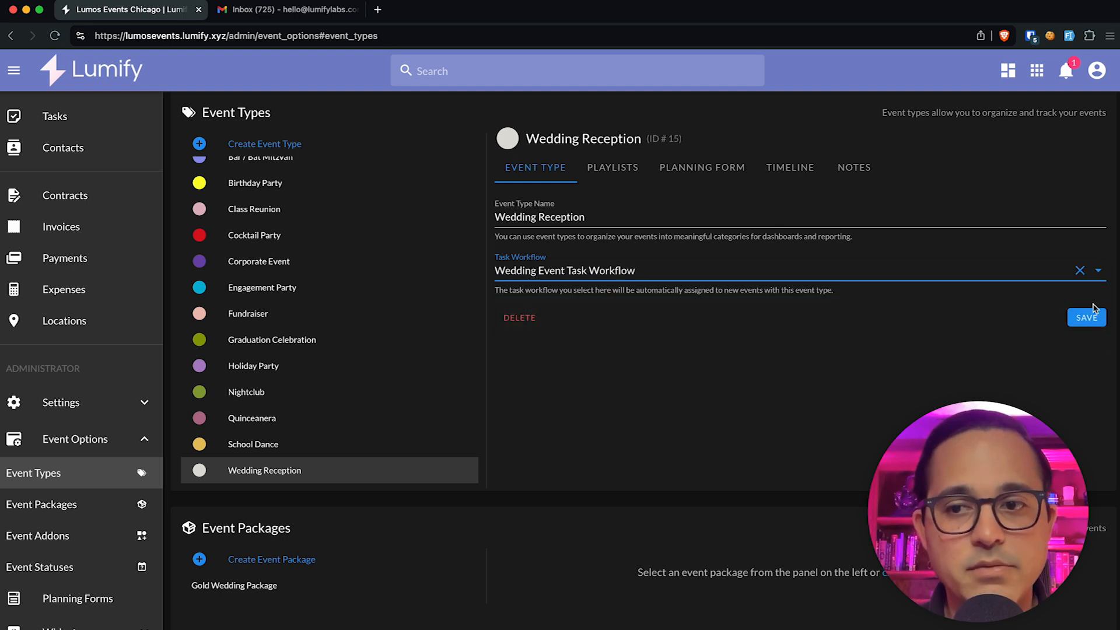
pyautogui.click(1089, 318)
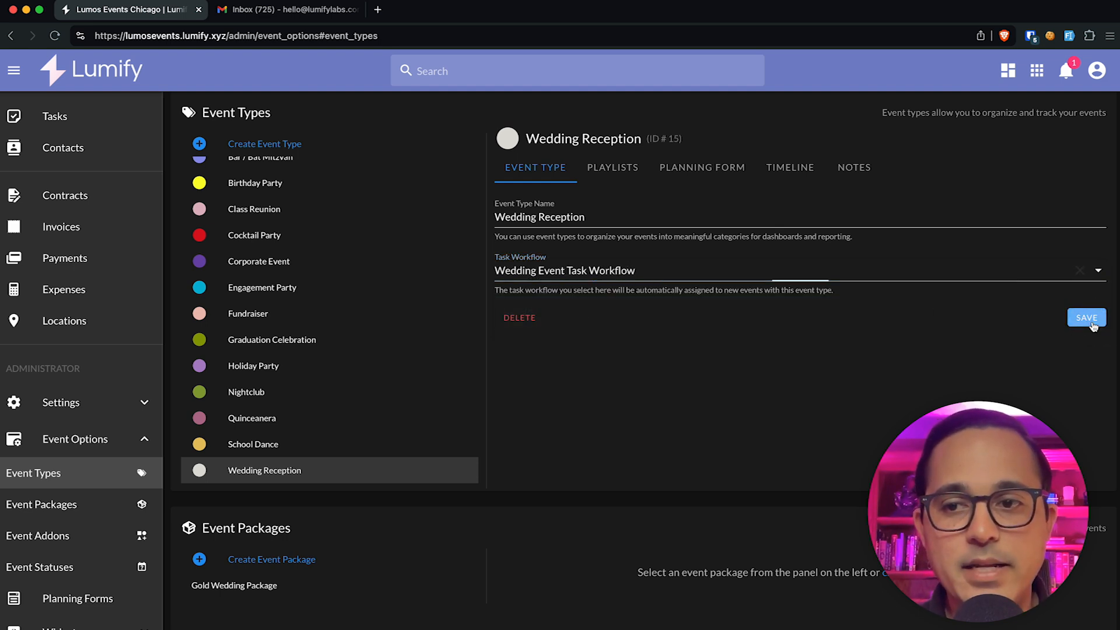
pyautogui.scroll(3, 80, 257)
# Step: Start a new event titled TEST, type Wedding Reception, dated September 28, 2024
pyautogui.click(75, 215)
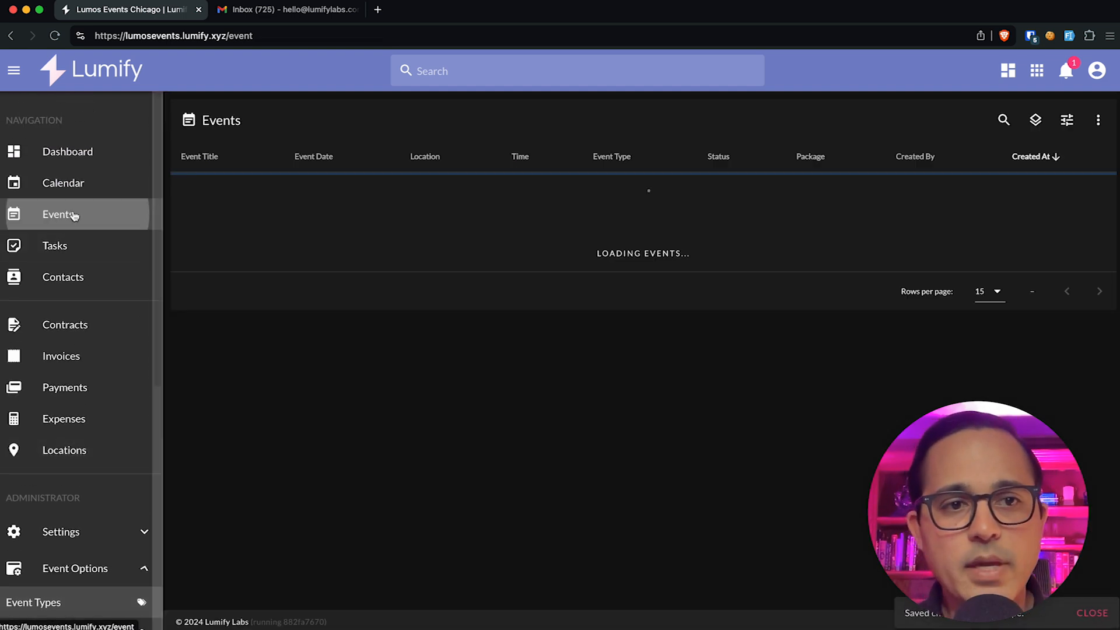
pyautogui.click(1097, 119)
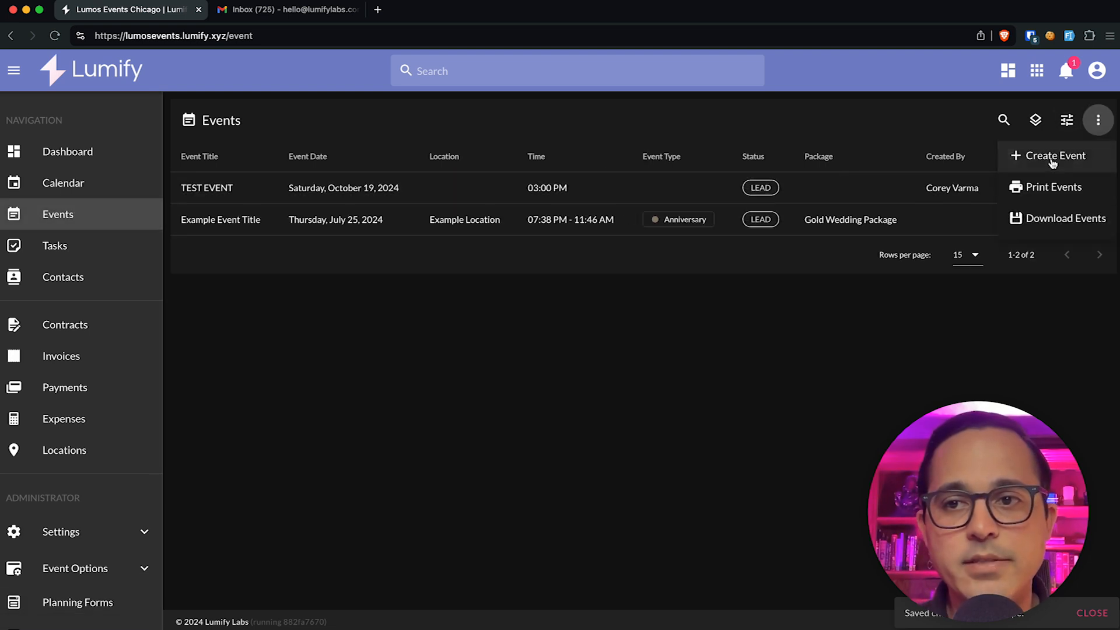
pyautogui.click(1053, 156)
pyautogui.write('TEST WEDDING')
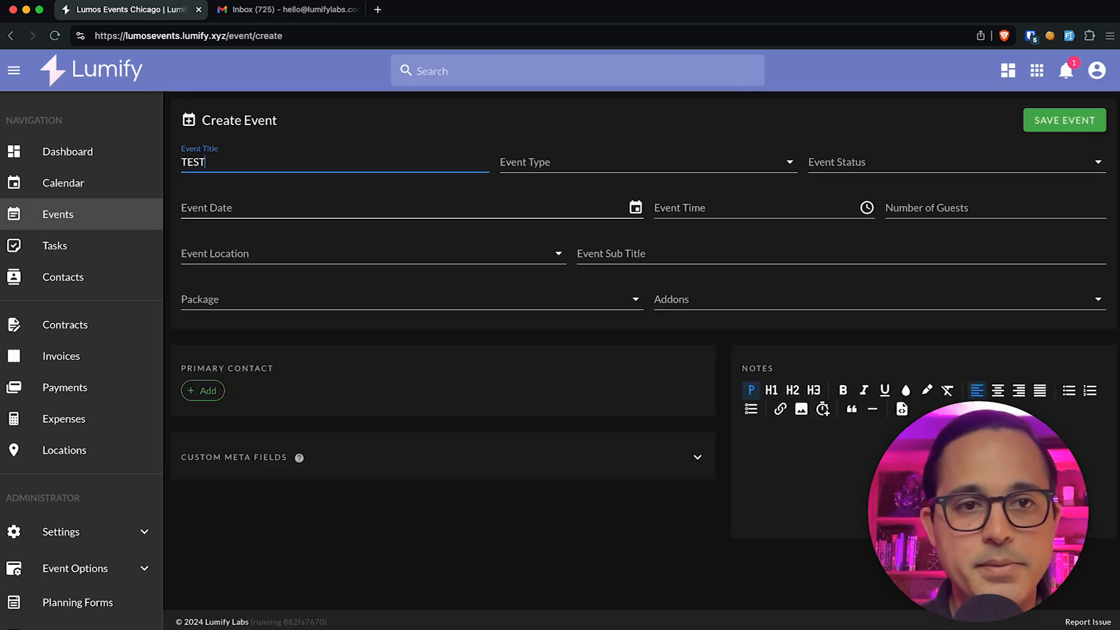
pyautogui.click(570, 158)
pyautogui.scroll(-5, 601, 263)
pyautogui.click(587, 349)
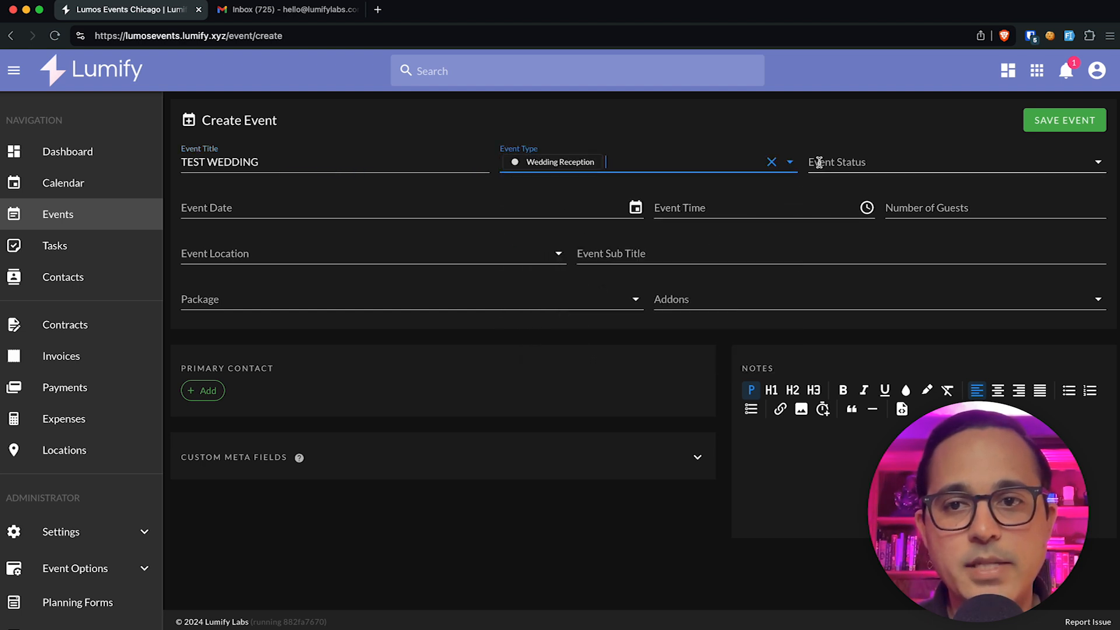
pyautogui.click(507, 212)
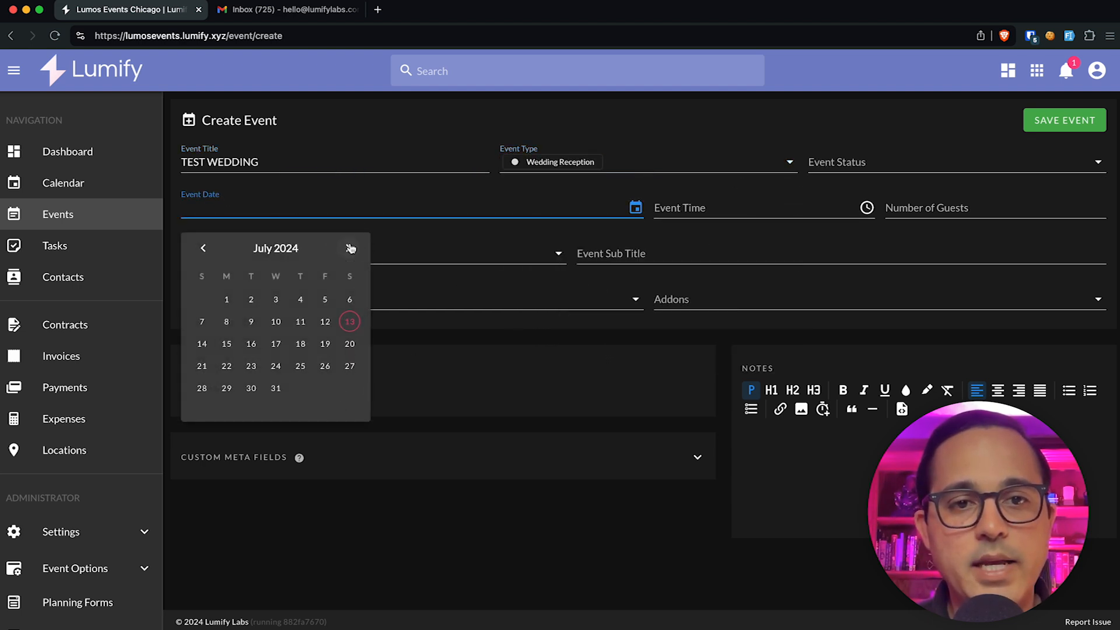
pyautogui.click(351, 247)
pyautogui.click(351, 248)
pyautogui.click(349, 366)
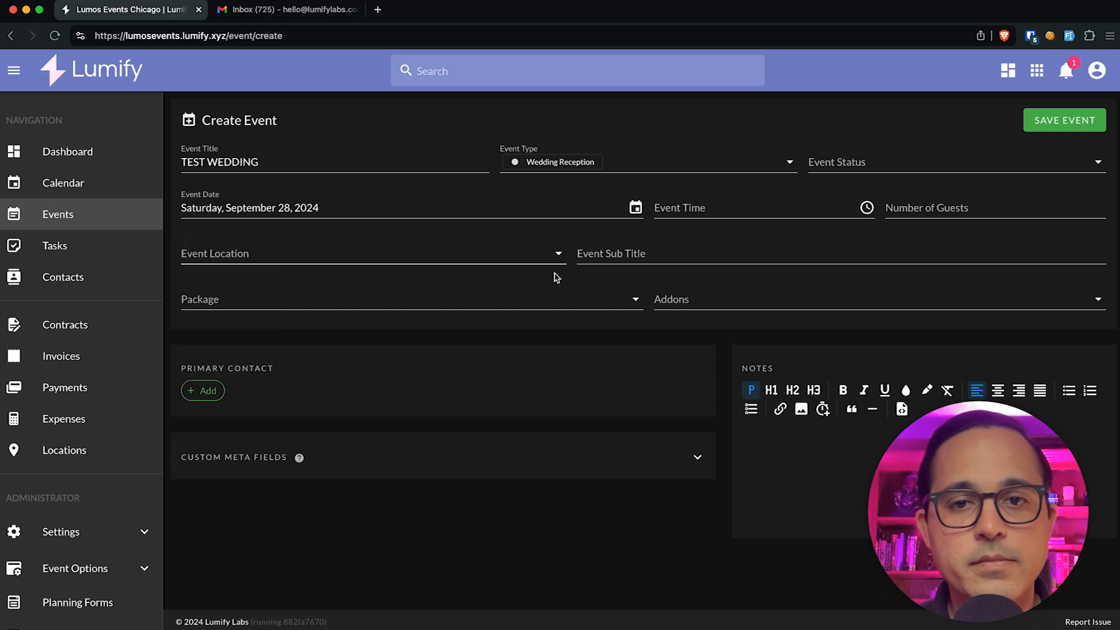
# Step: Add Example Contact as the Client primary contact and save the event
pyautogui.click(203, 390)
pyautogui.click(388, 270)
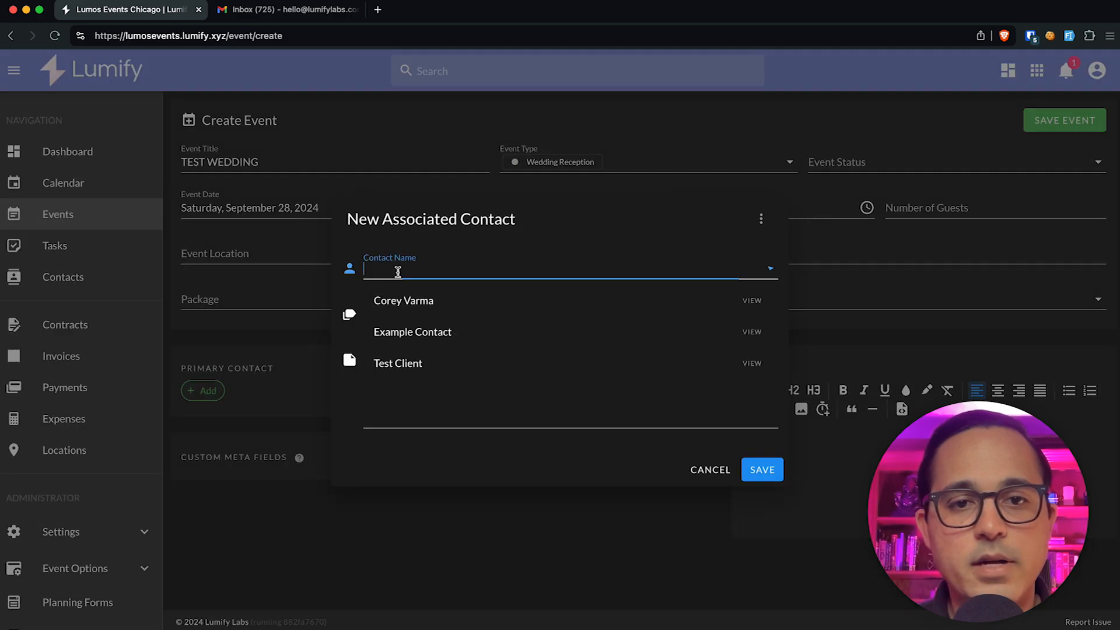
pyautogui.click(418, 335)
pyautogui.click(403, 315)
pyautogui.click(400, 350)
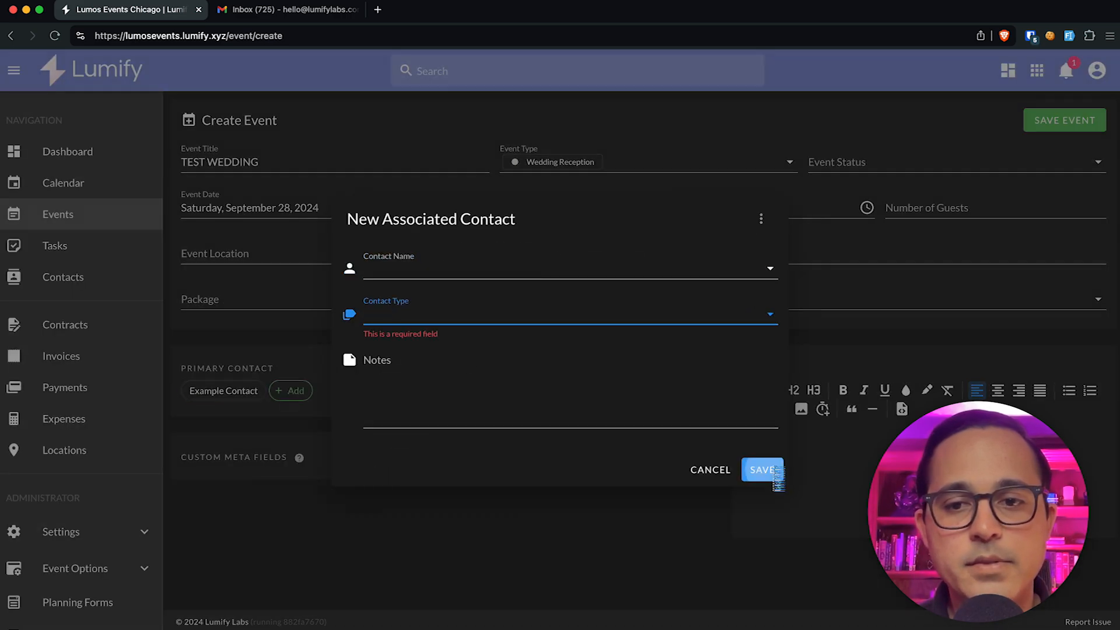
pyautogui.click(762, 470)
pyautogui.click(1085, 119)
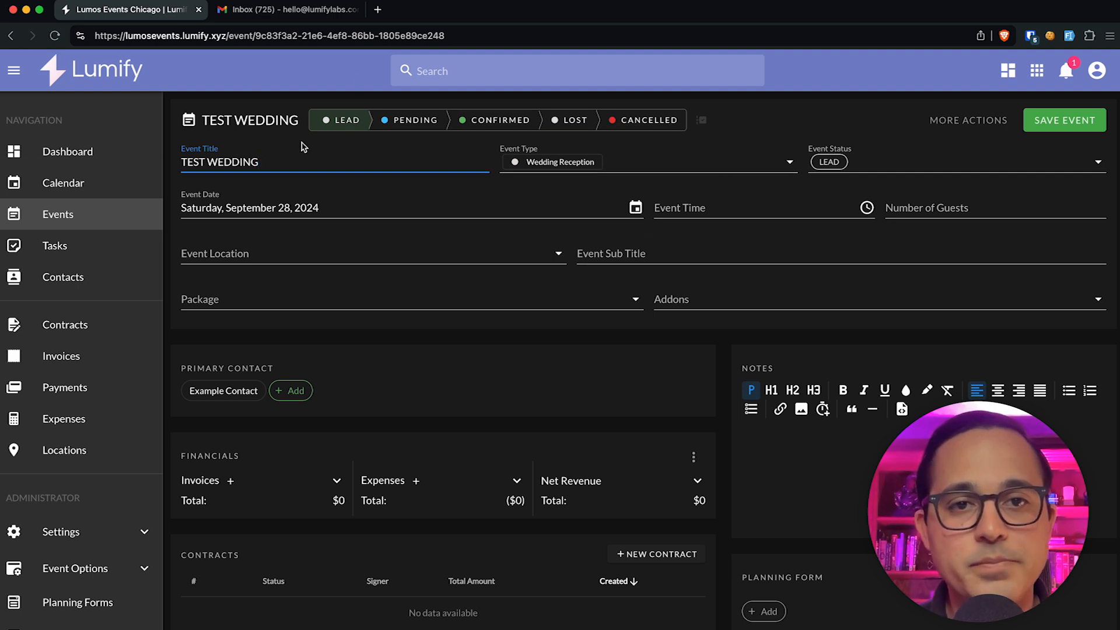
pyautogui.scroll(-3, 109, 489)
# Step: Open the New Contact Form from the Widgets > Contact Form settings
pyautogui.click(107, 421)
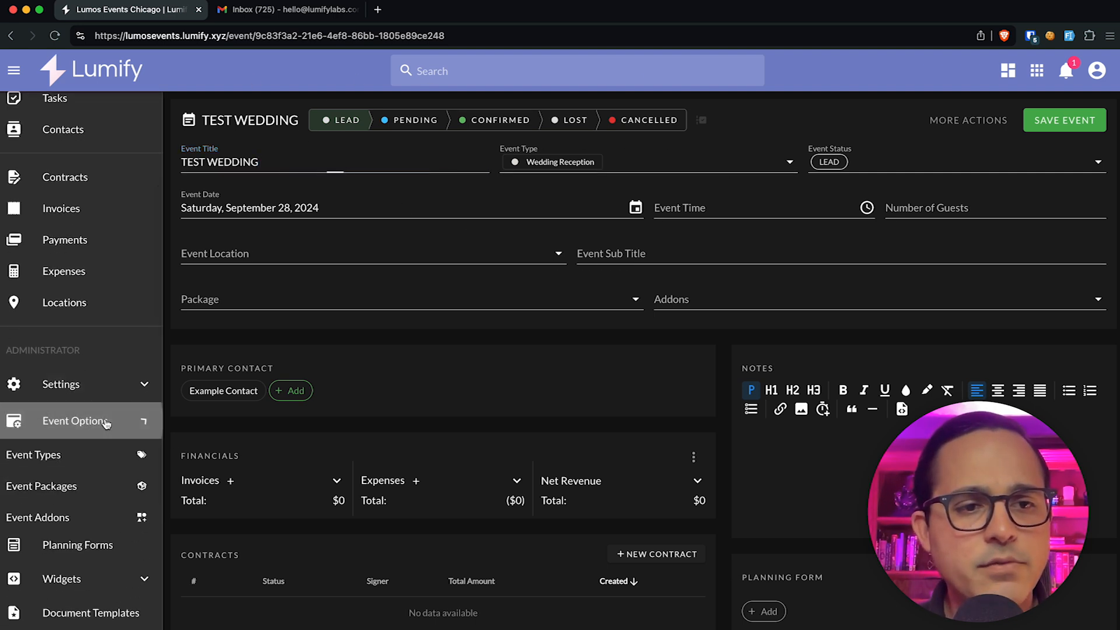
pyautogui.scroll(-3, 58, 518)
pyautogui.click(64, 456)
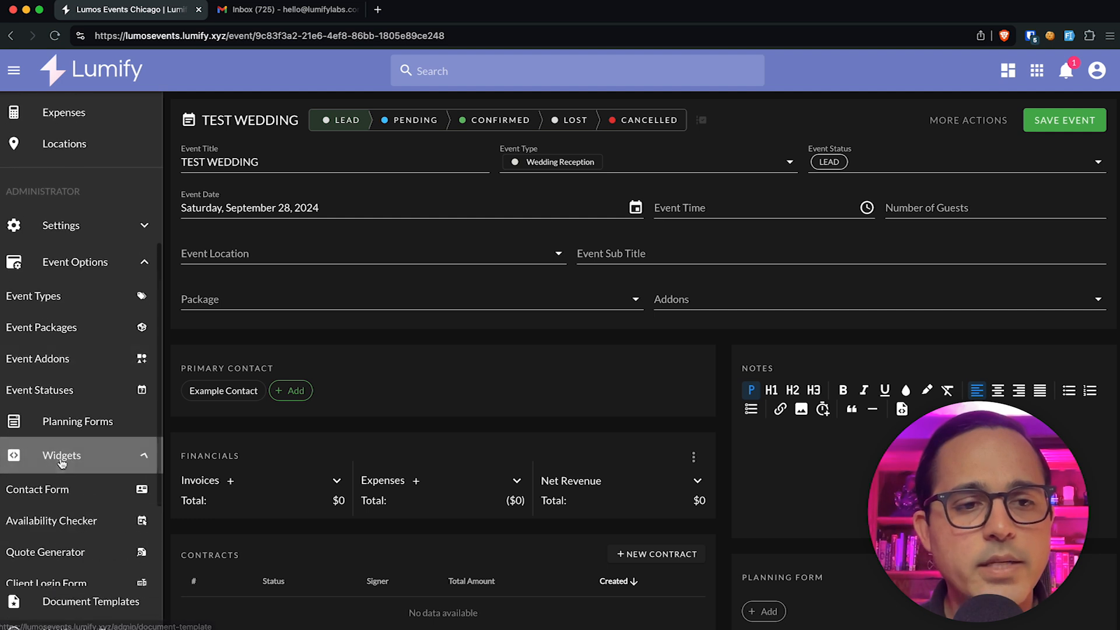
pyautogui.click(53, 489)
pyautogui.click(462, 185)
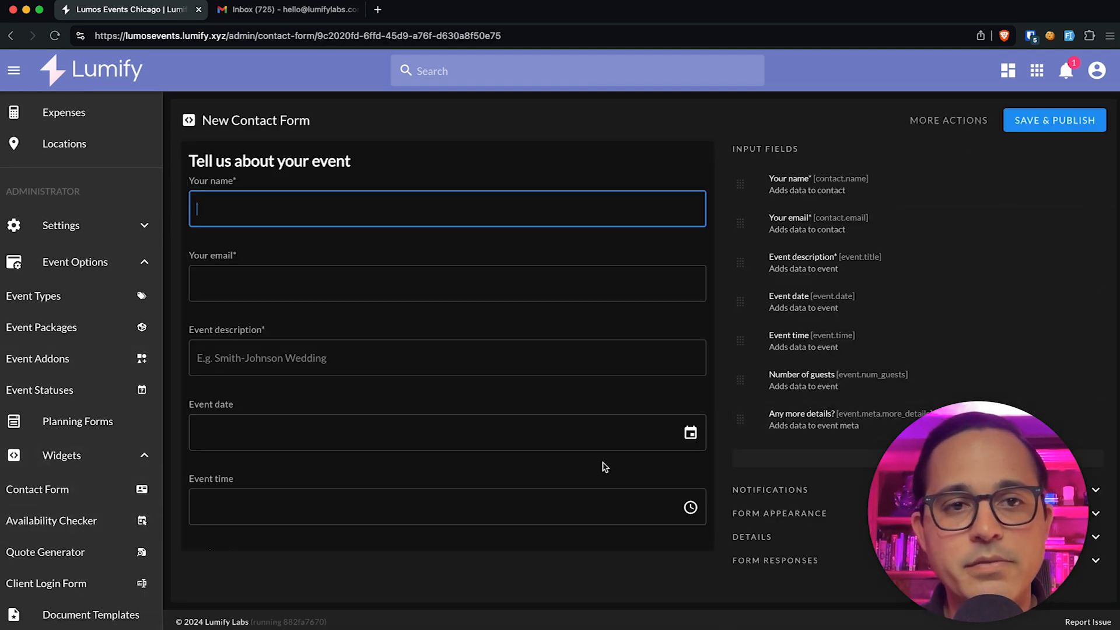
# Step: Choose the Event > Event Type field as a new form input
pyautogui.click(863, 459)
pyautogui.click(458, 318)
pyautogui.click(447, 408)
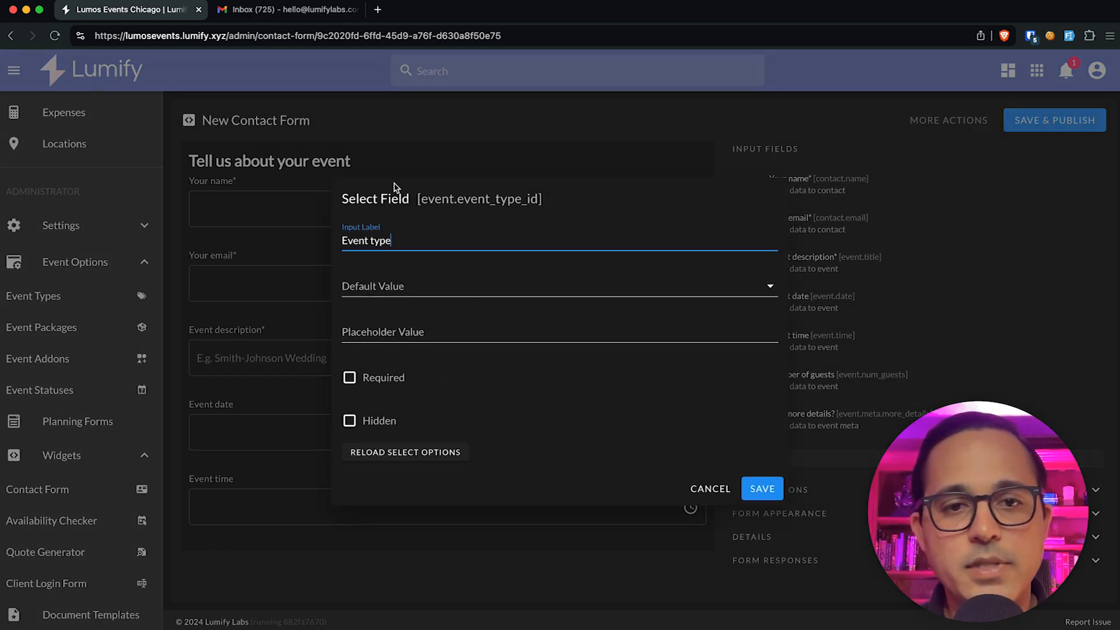
pyautogui.click(297, 231)
pyautogui.click(829, 459)
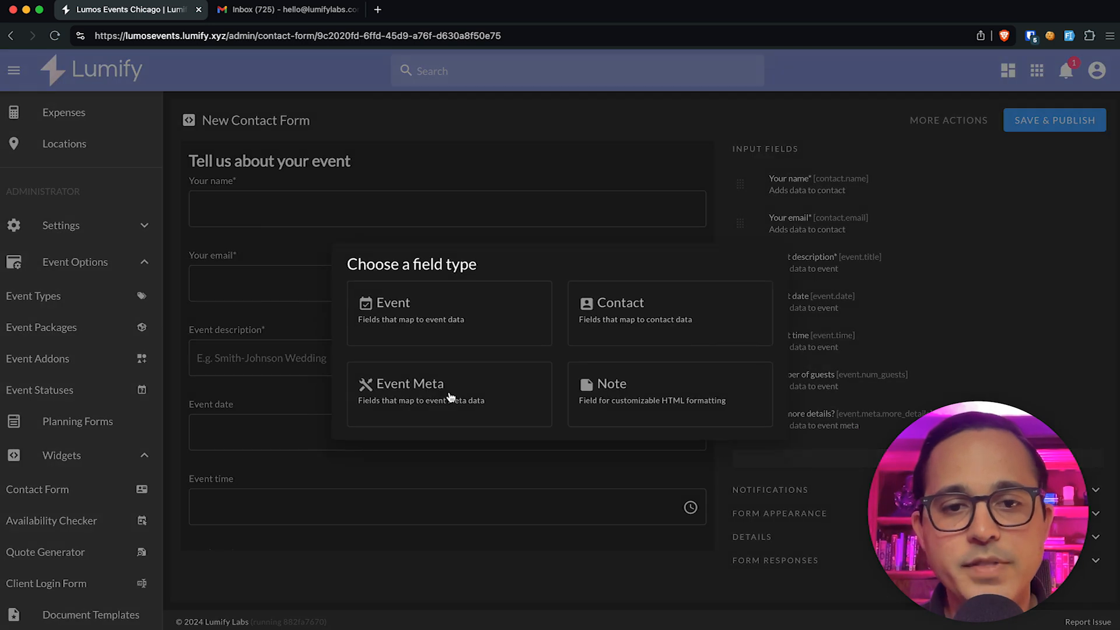
pyautogui.click(409, 312)
pyautogui.click(403, 385)
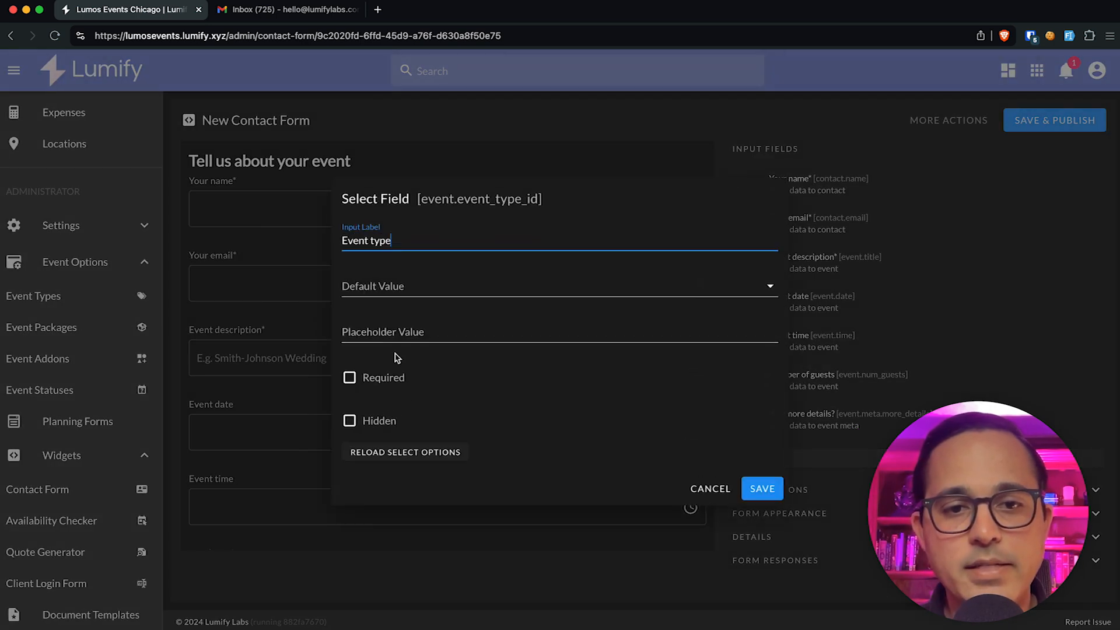
# Step: Make the Event type field hidden with default Wedding Reception and add it
pyautogui.click(350, 421)
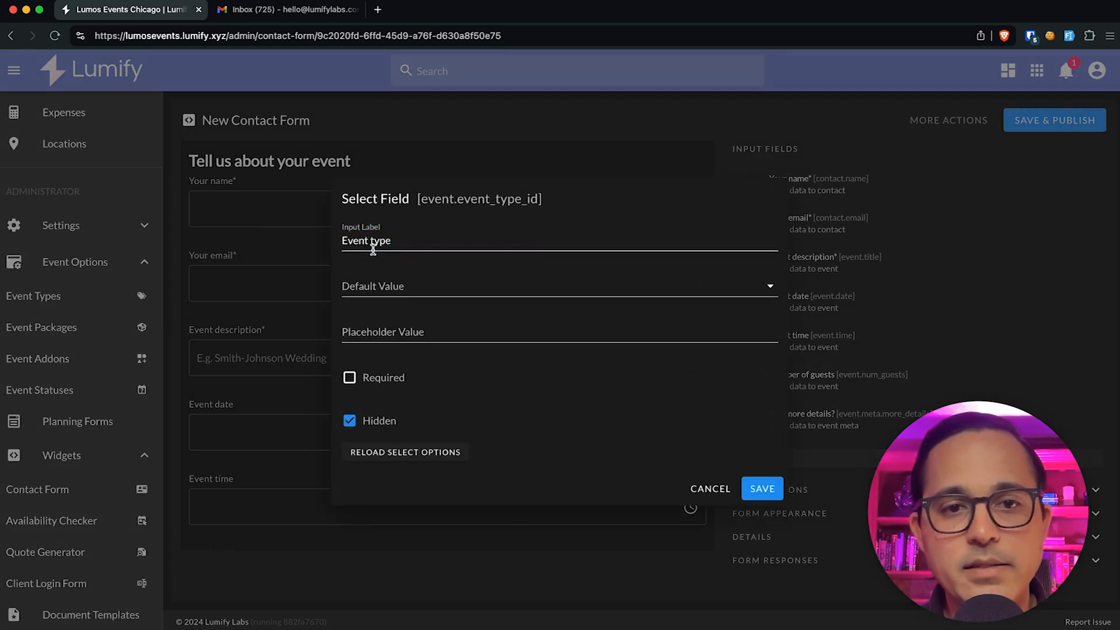
pyautogui.click(392, 286)
pyautogui.click(393, 266)
pyautogui.click(390, 286)
pyautogui.scroll(-5, 408, 390)
pyautogui.click(411, 458)
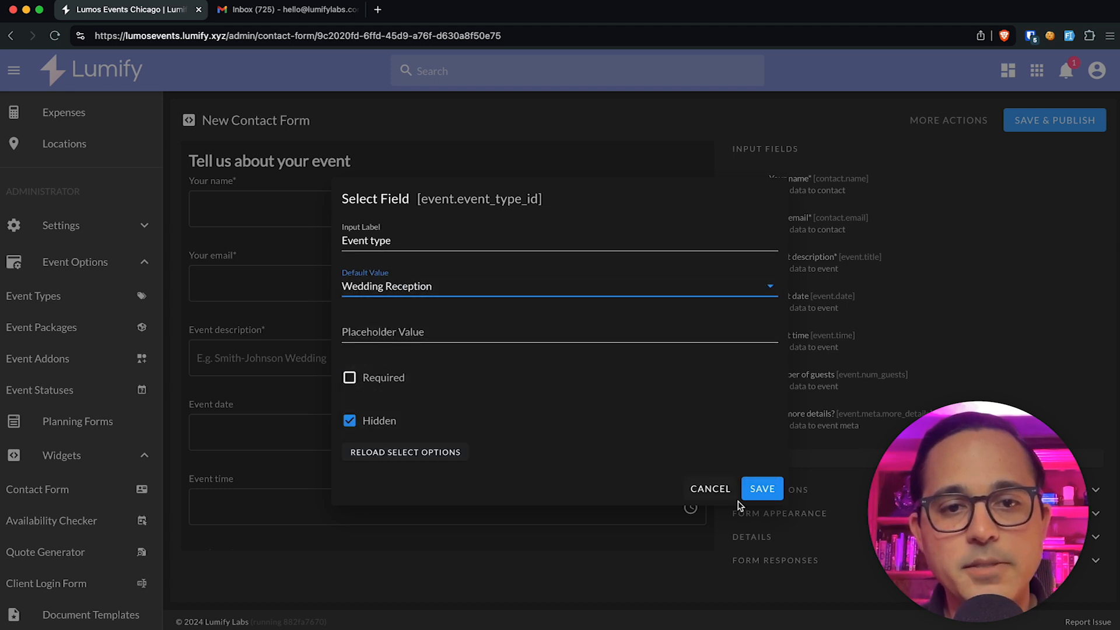
pyautogui.click(756, 493)
# Step: Save and publish the updated contact form
pyautogui.click(1044, 120)
pyautogui.scroll(-5, 473, 383)
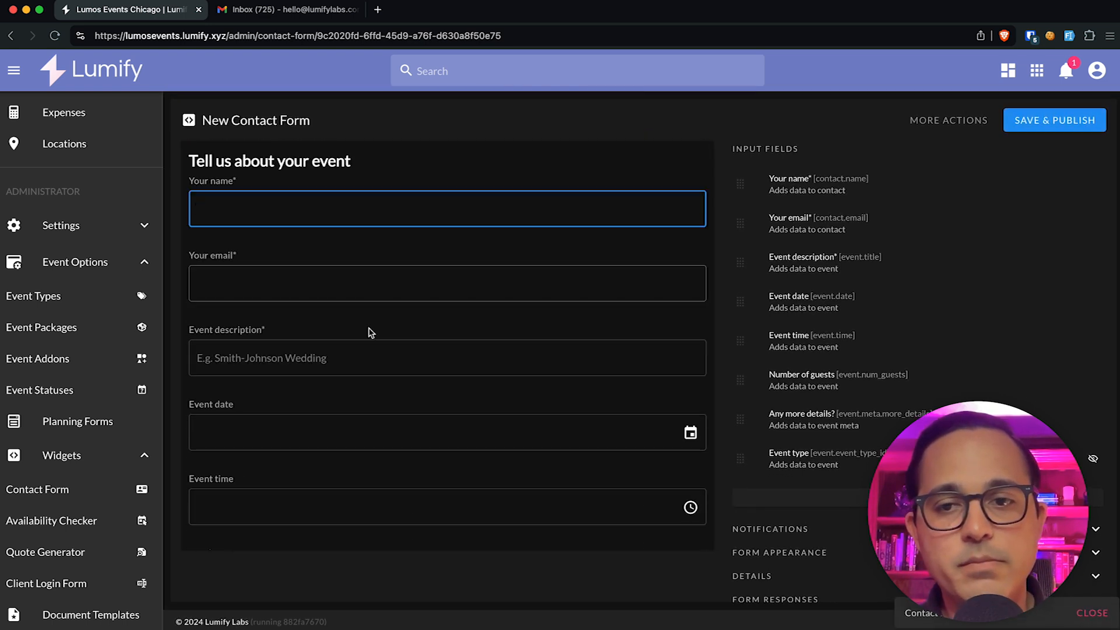
pyautogui.scroll(-5, 370, 330)
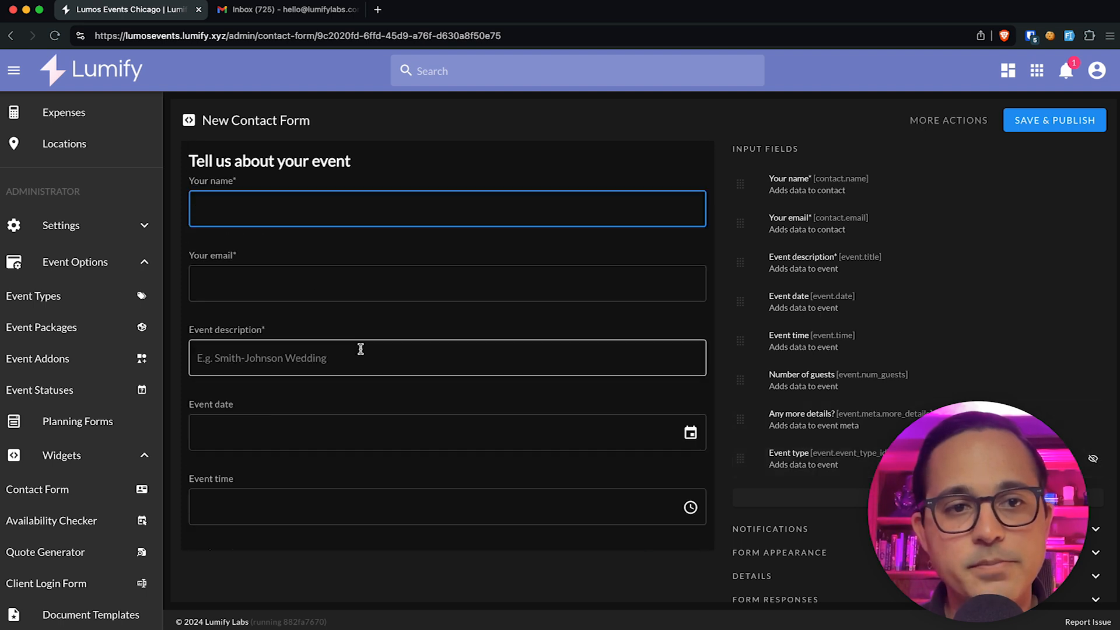
pyautogui.click(262, 121)
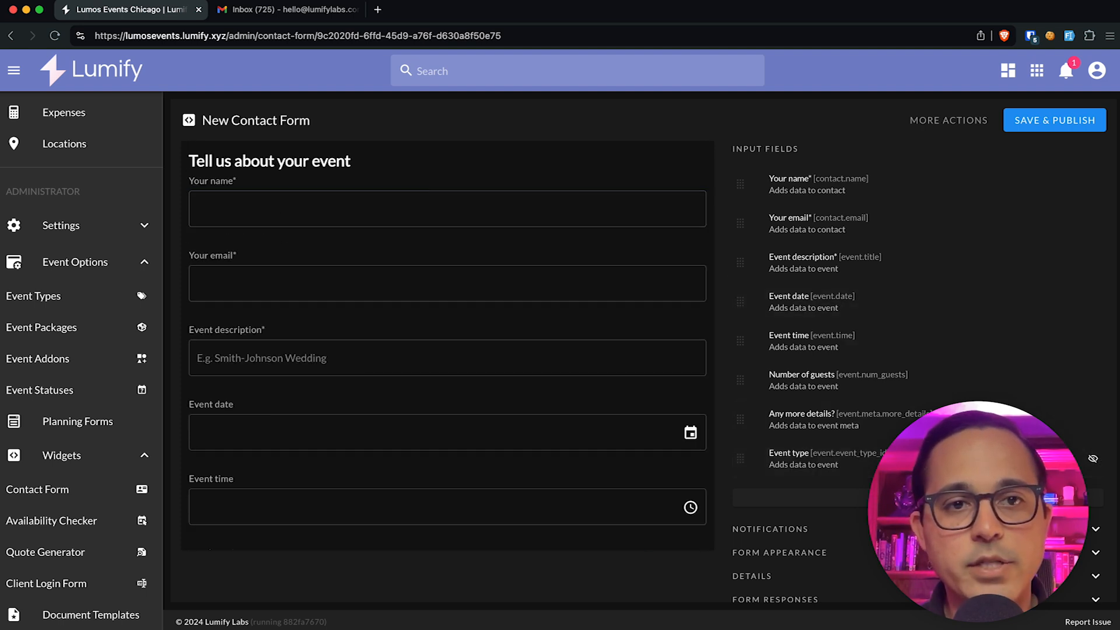
pyautogui.scroll(-1, 893, 501)
# Step: Rename the contact form to 'Wedding client contact form.'
pyautogui.click(792, 570)
pyautogui.scroll(-2, 784, 577)
pyautogui.click(782, 558)
pyautogui.tripleClick(781, 558)
pyautogui.write('Wedding cl')
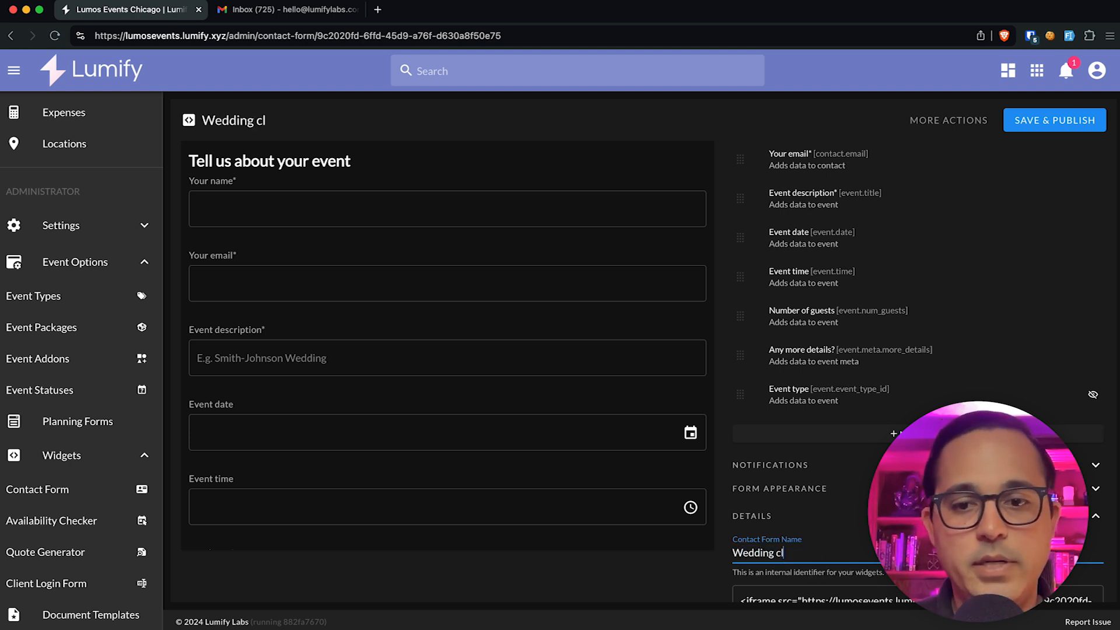
pyautogui.write('ient co')
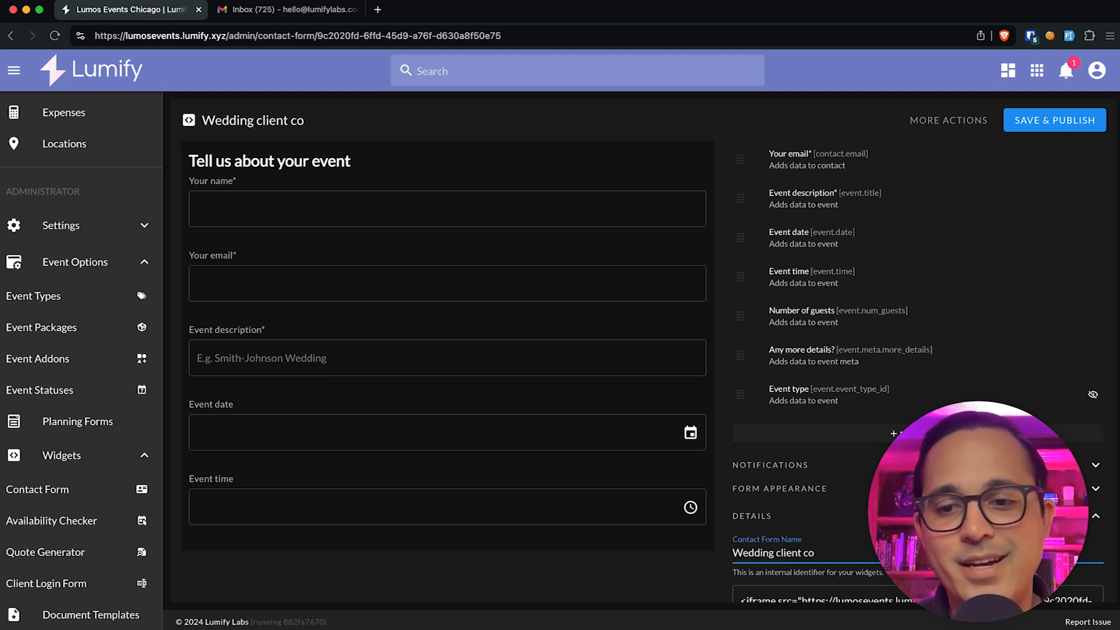
pyautogui.write('ntact form...')
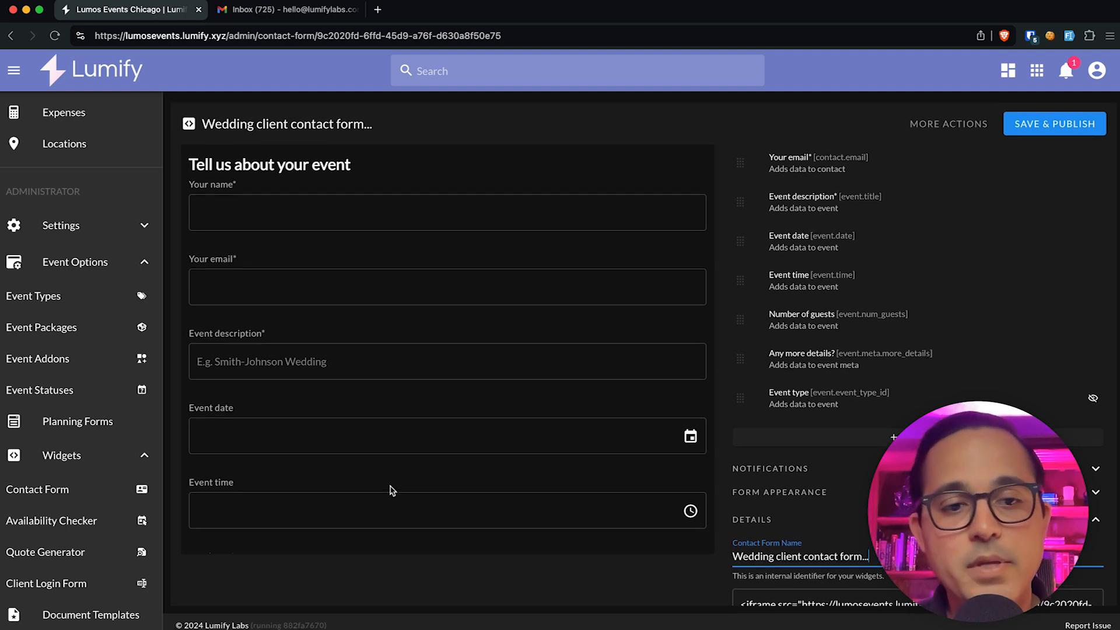
# Step: In the form preview, enter name TEST CLIENT, an email, and description 'alkdjfksldjfskdlf'
pyautogui.click(296, 211)
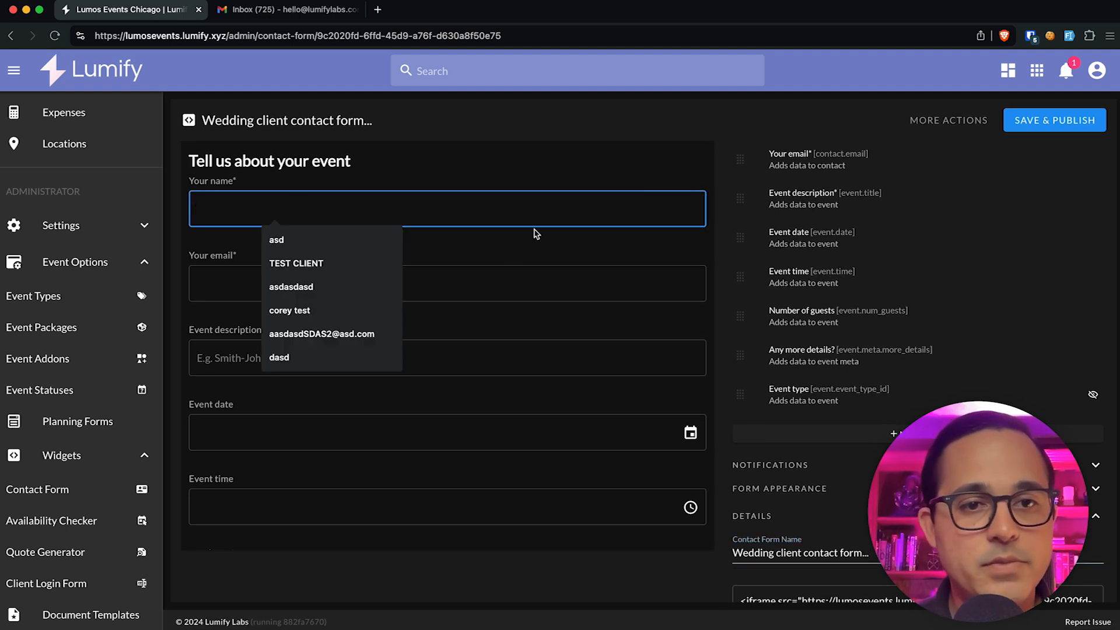
pyautogui.write('TEST CLIENT')
pyautogui.press('Tab')
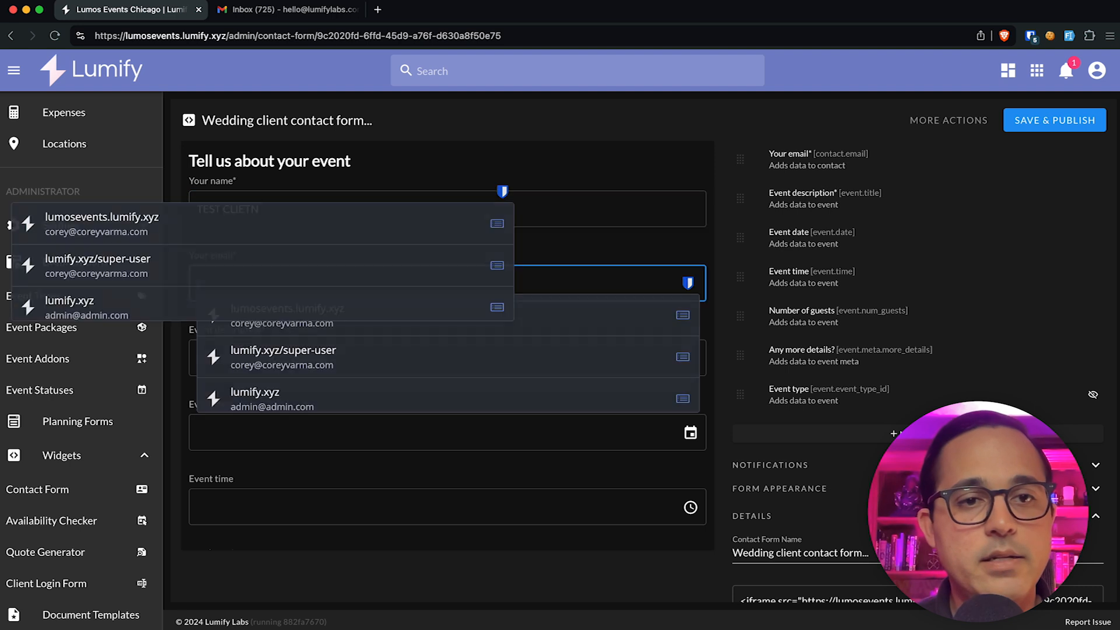
pyautogui.press('Escape')
pyautogui.hotkey('shift', 'Tab')
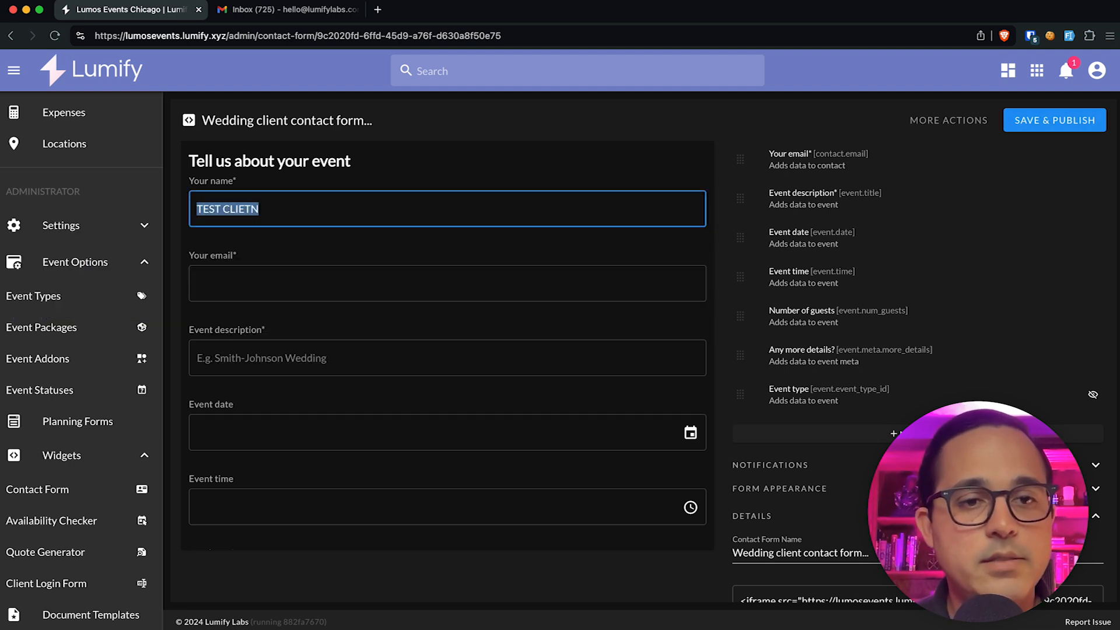
pyautogui.write('CT')
pyautogui.press('BackSpace')
pyautogui.press('BackSpace')
pyautogui.write('TEST CLI')
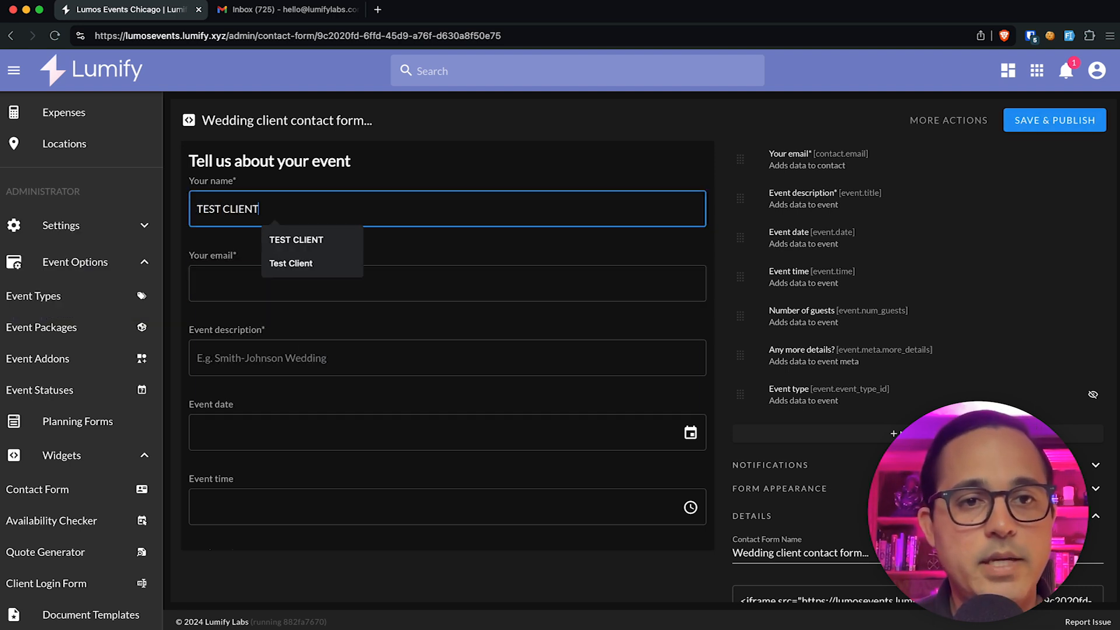
pyautogui.press('Tab')
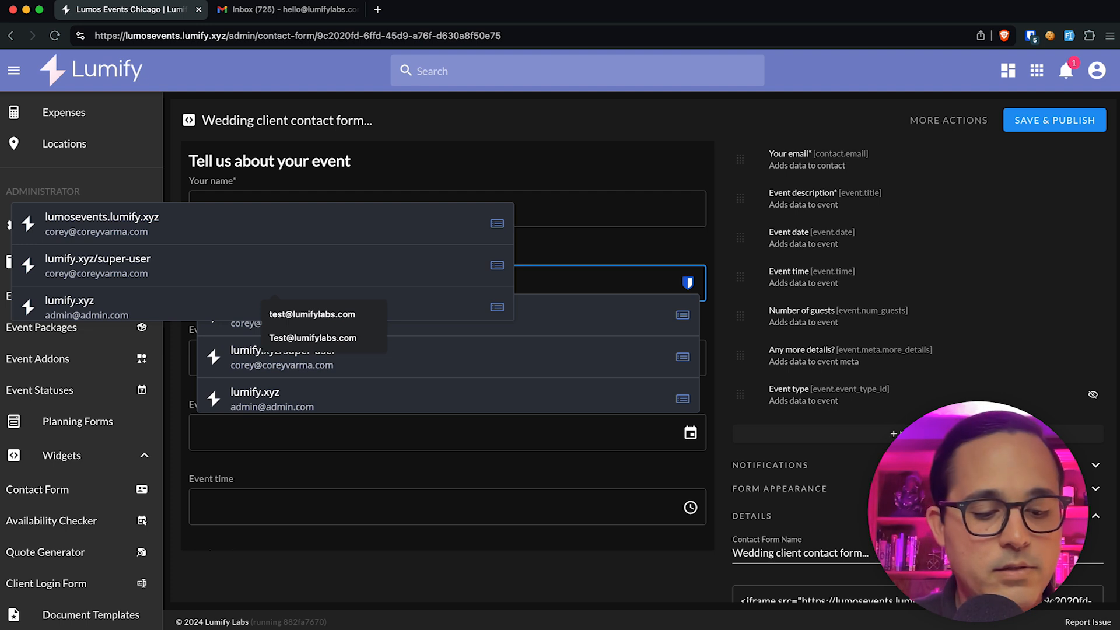
pyautogui.write('@T')
pyautogui.press('Tab')
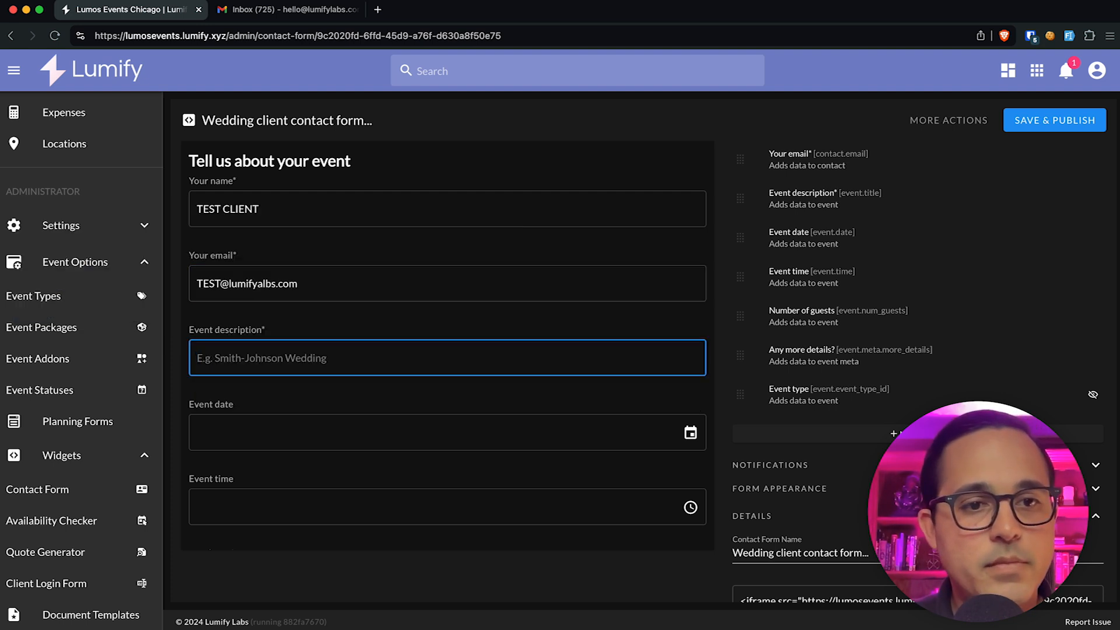
pyautogui.write('alkdjfksldjfskdlf')
pyautogui.press('Tab')
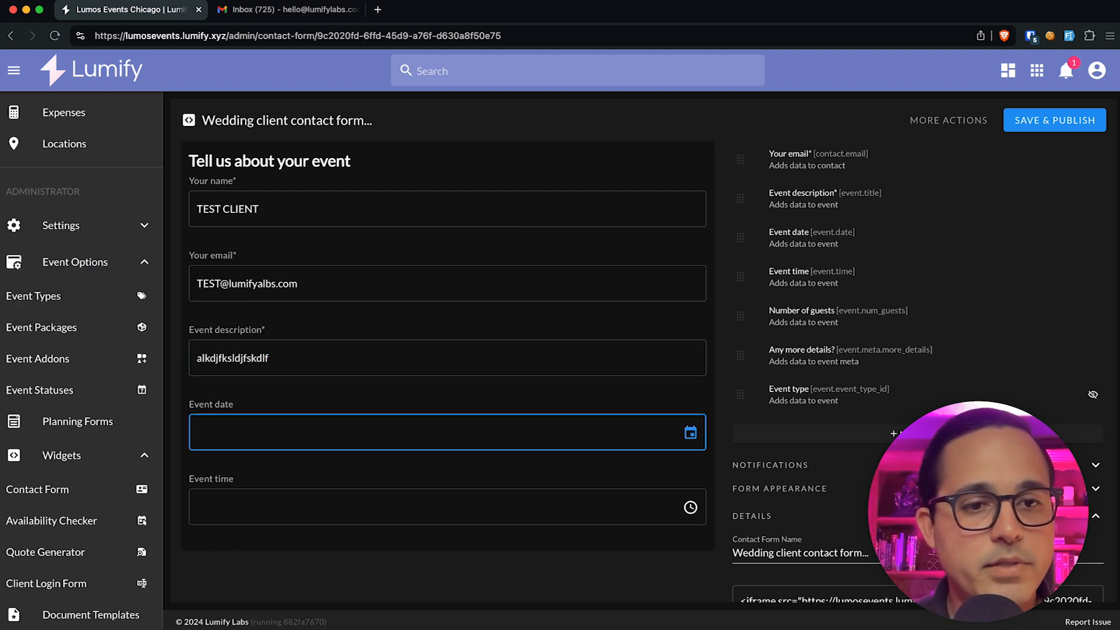
# Step: Set the enquiry date to July 31, 2024, submit it, and show the Events list
pyautogui.click(507, 441)
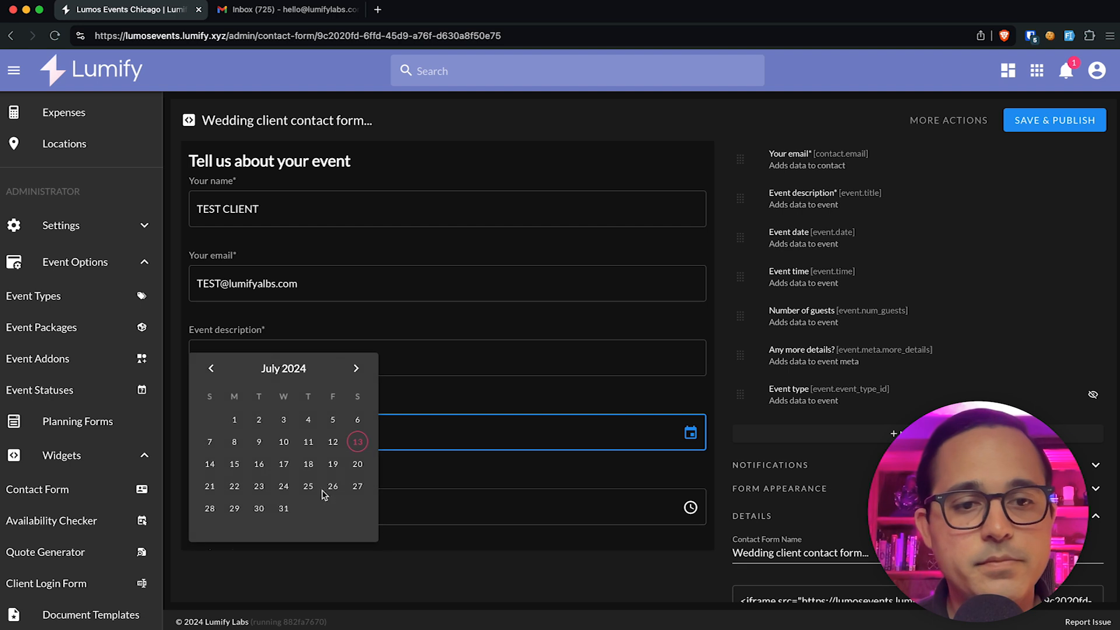
pyautogui.click(290, 510)
pyautogui.scroll(-5, 417, 495)
pyautogui.click(671, 506)
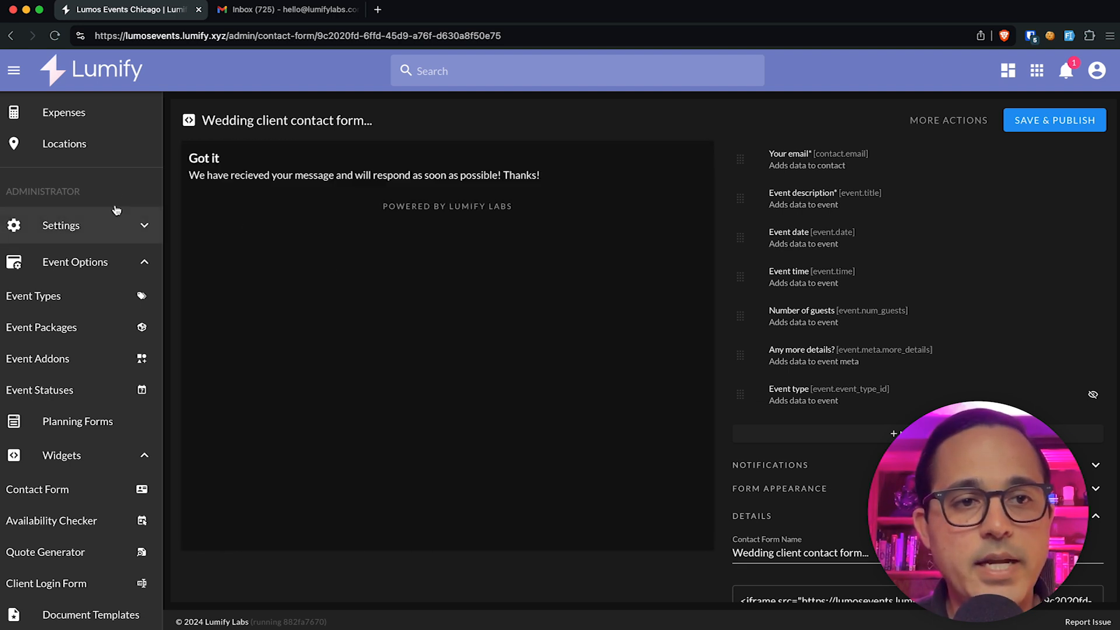
pyautogui.scroll(5, 99, 193)
pyautogui.click(77, 216)
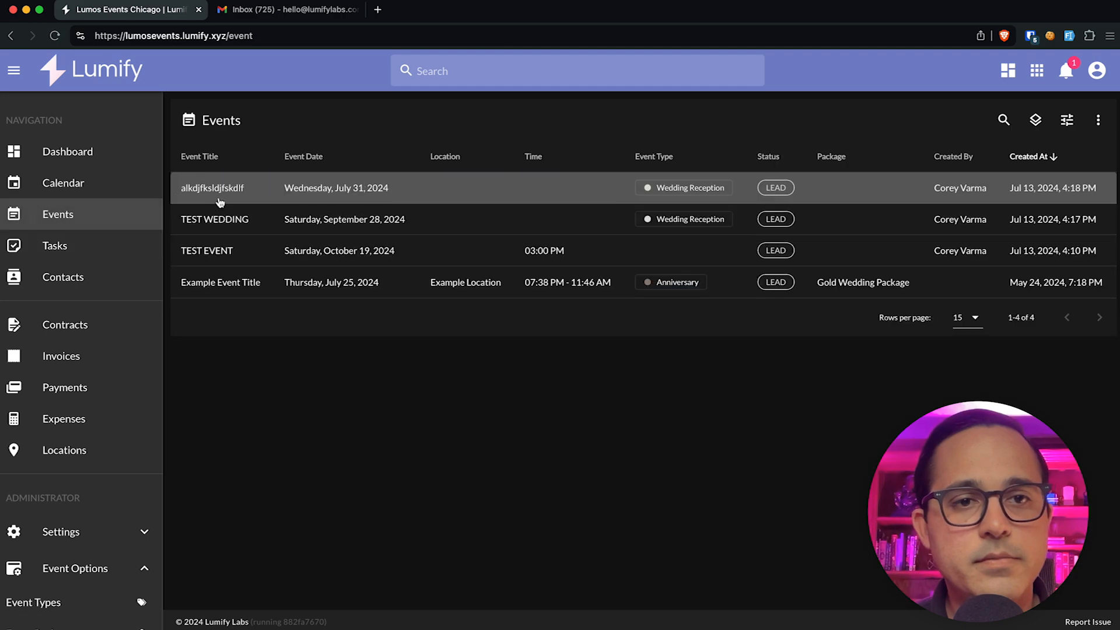
# Step: Open the alkdjfksldjfskdlf event and view its five LEAD-stage tasks
pyautogui.click(222, 199)
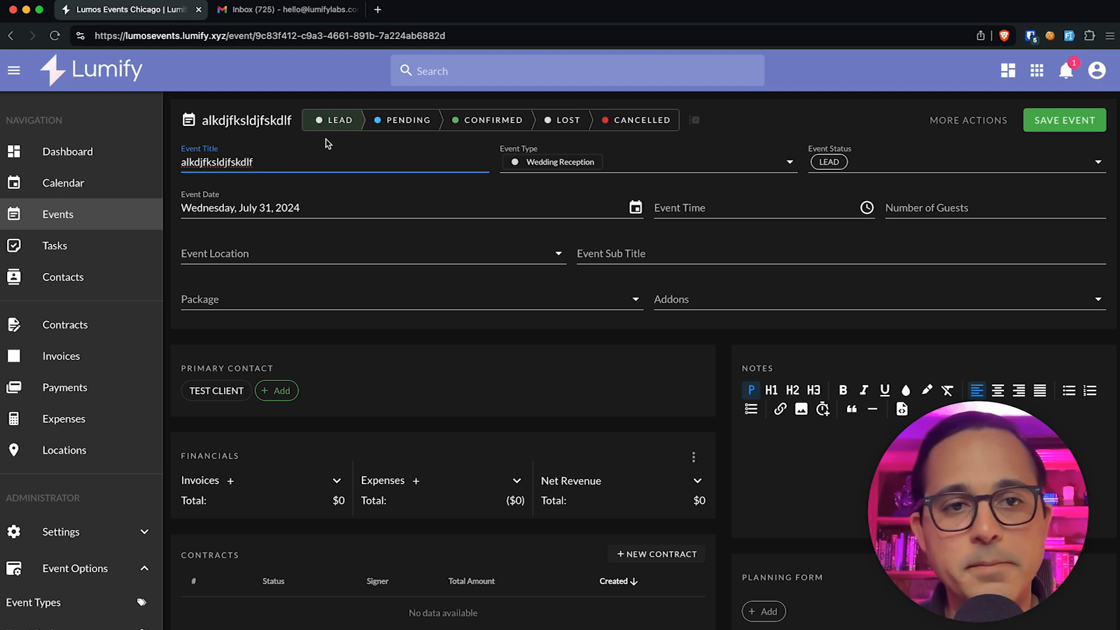
pyautogui.moveTo(339, 121)
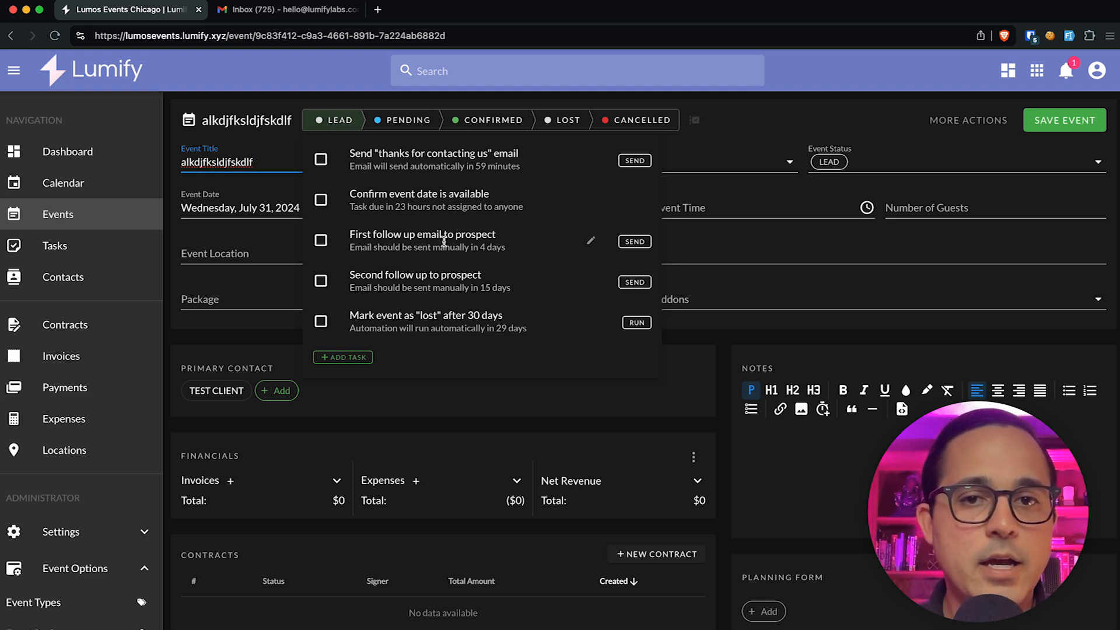
pyautogui.moveTo(445, 246)
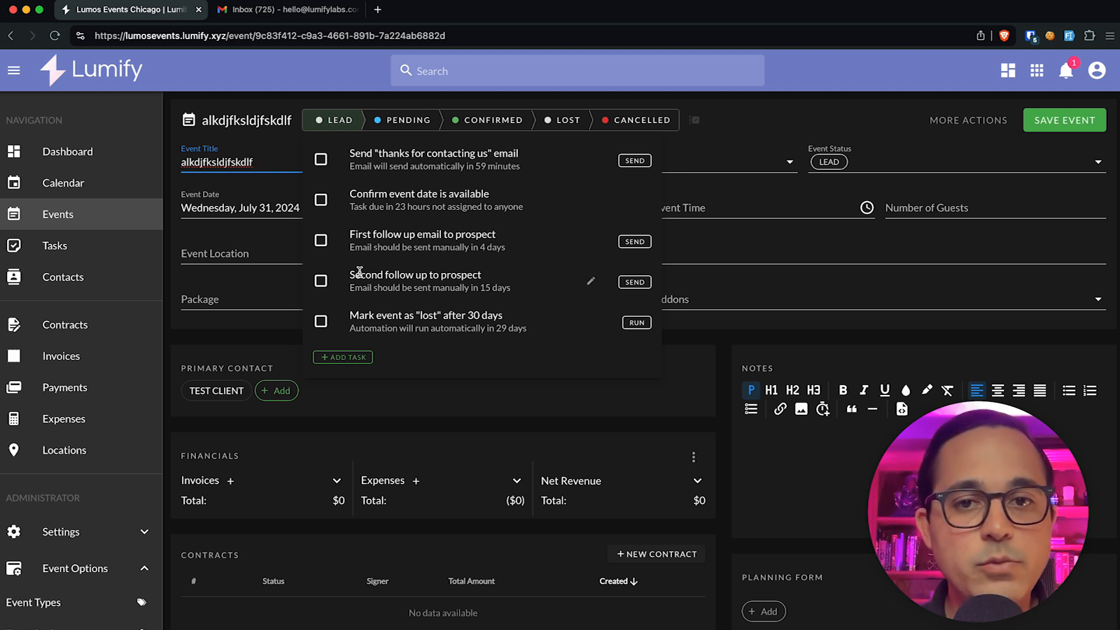
# Step: Start a new task titled 'Clien...' due August 17, 2024
pyautogui.click(346, 358)
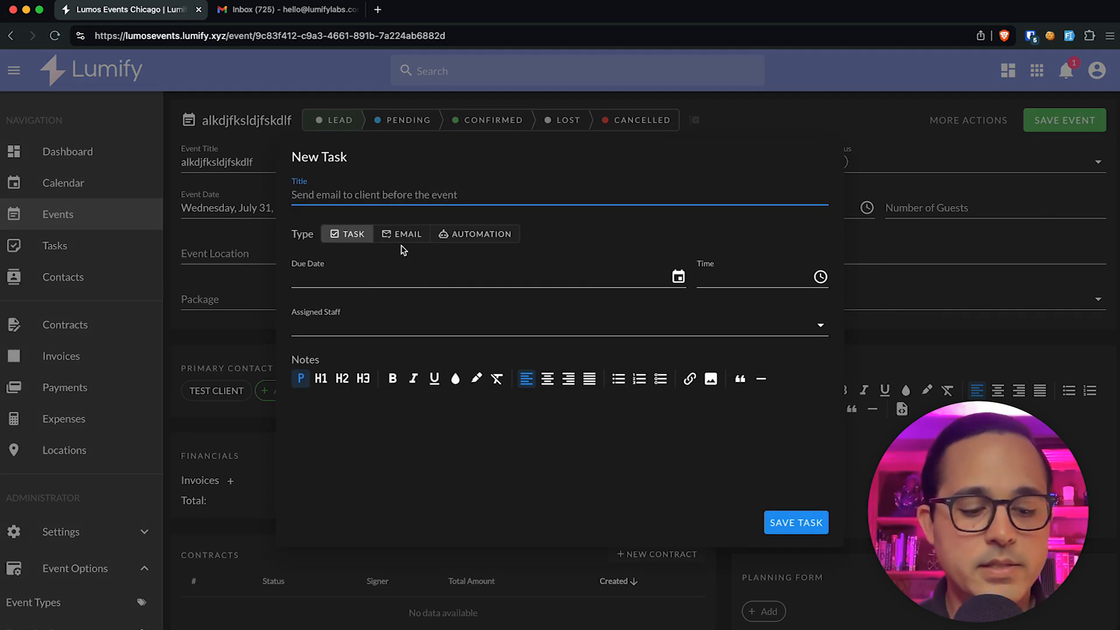
pyautogui.write('Client Request...')
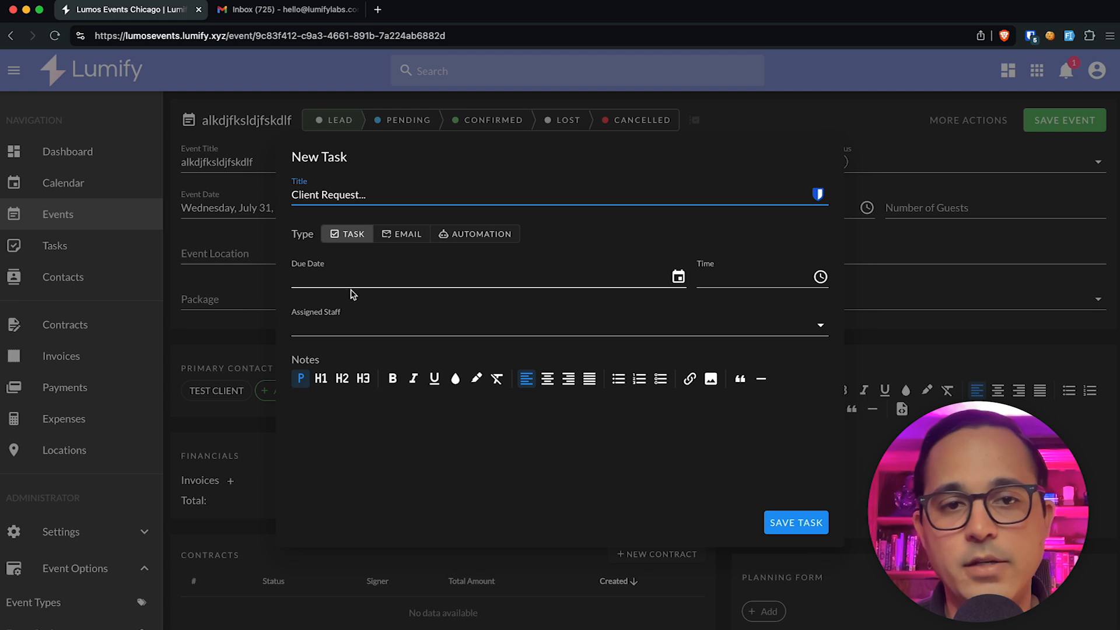
pyautogui.click(344, 272)
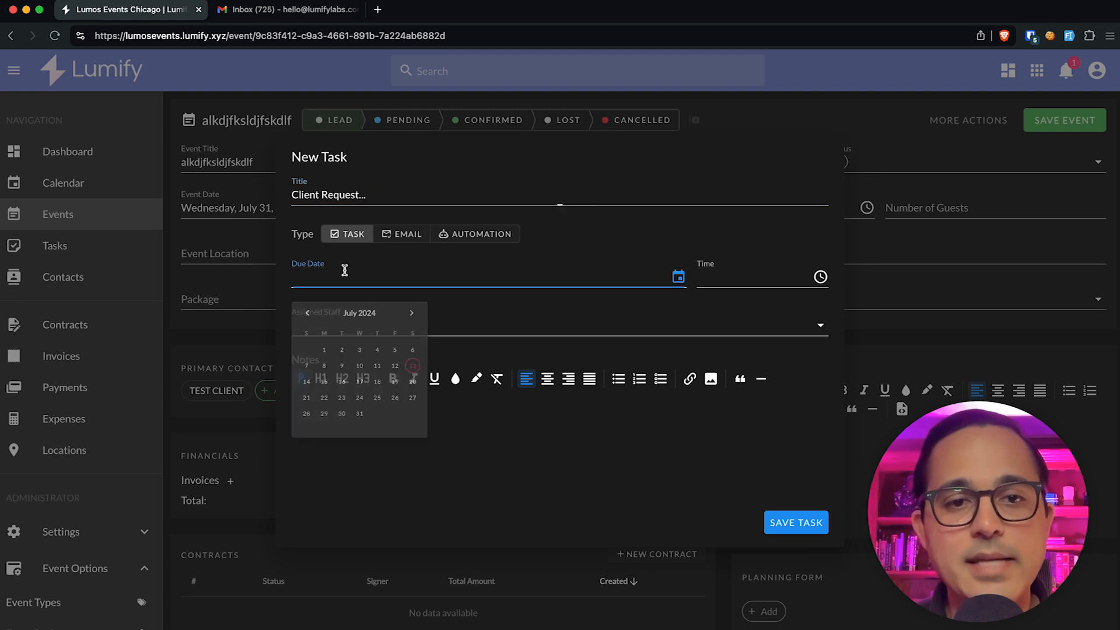
pyautogui.click(459, 317)
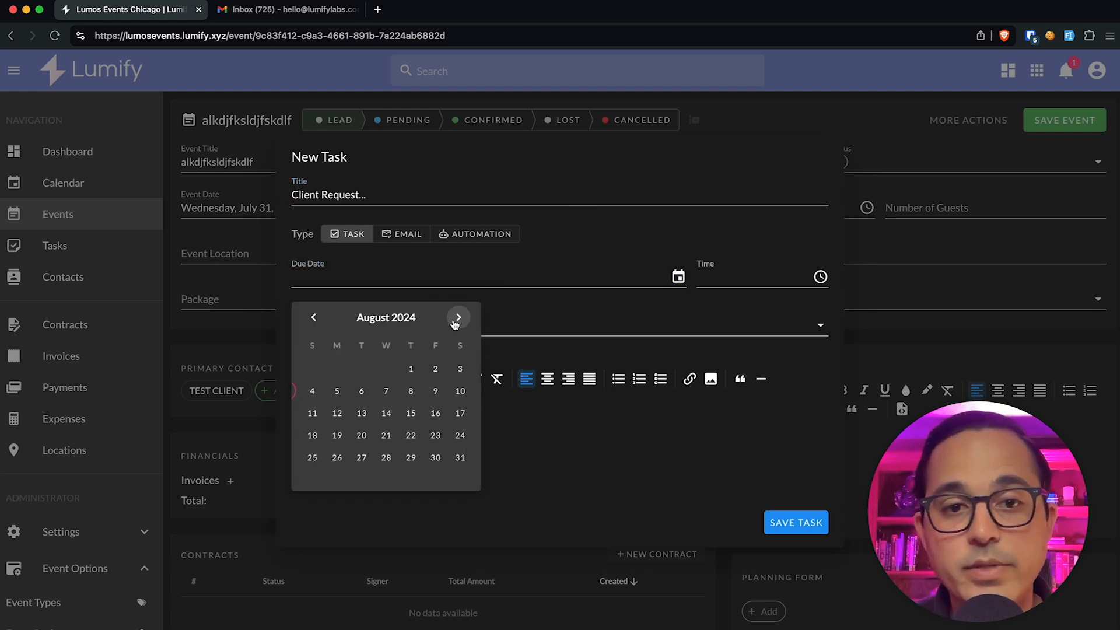
pyautogui.click(458, 416)
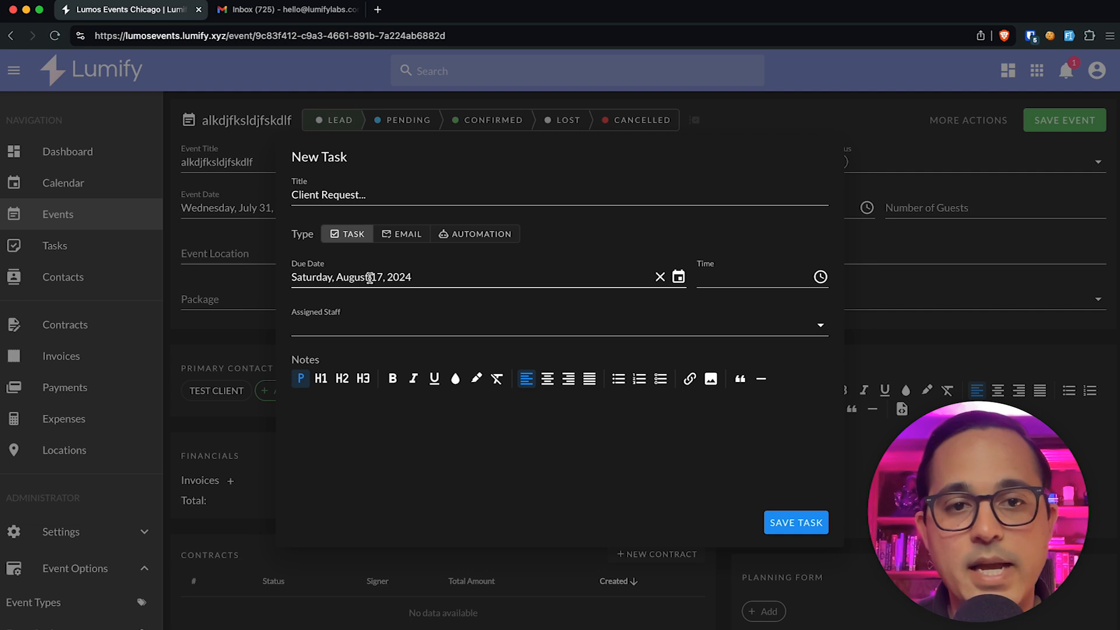
# Step: Set the task time to 02:00 pm, assign a staff member, and save it
pyautogui.click(750, 280)
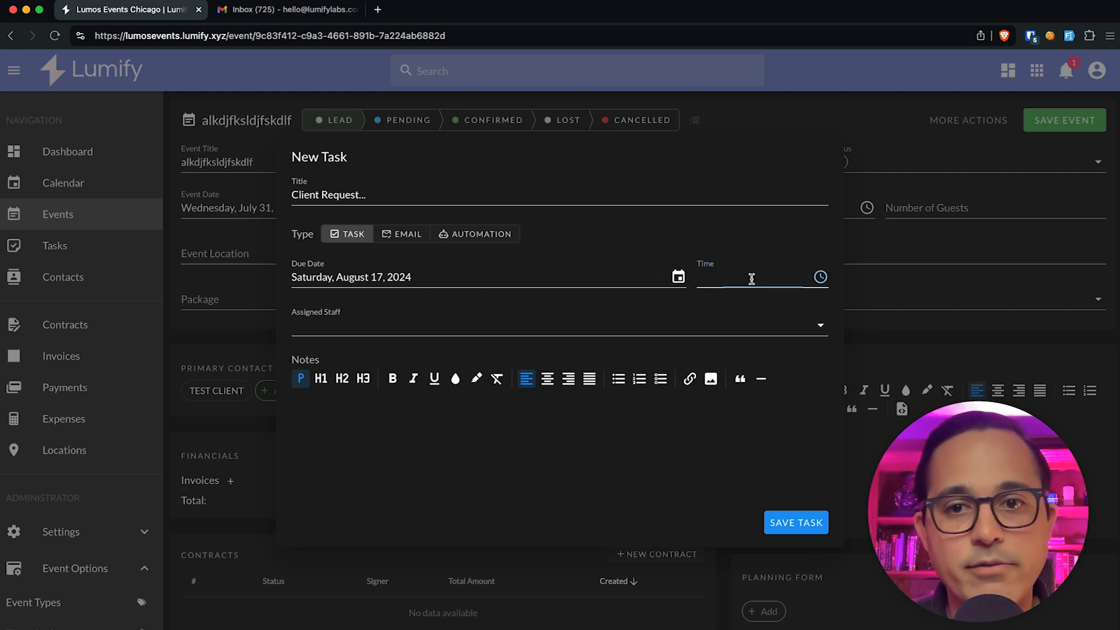
pyautogui.click(751, 339)
pyautogui.click(751, 339)
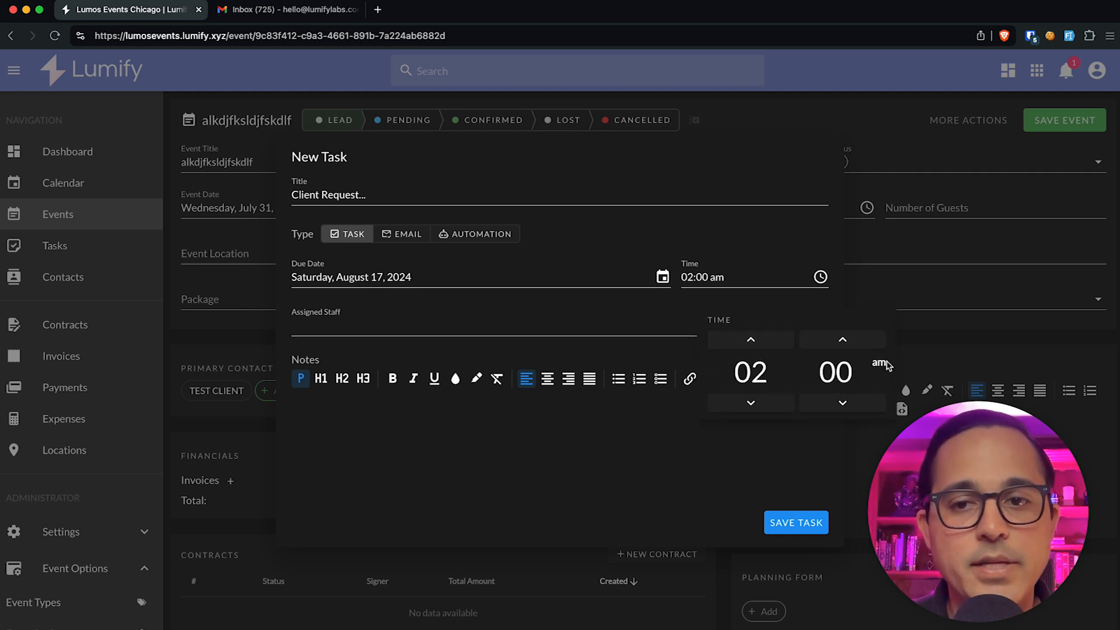
pyautogui.click(878, 363)
pyautogui.click(533, 311)
pyautogui.click(502, 319)
pyautogui.click(460, 354)
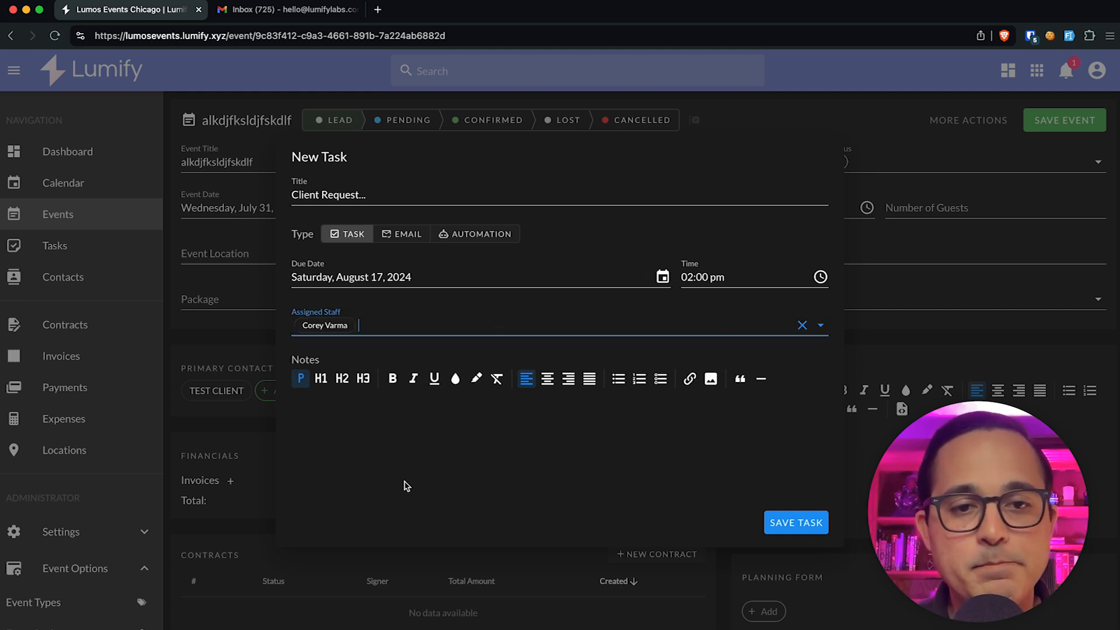
pyautogui.click(775, 520)
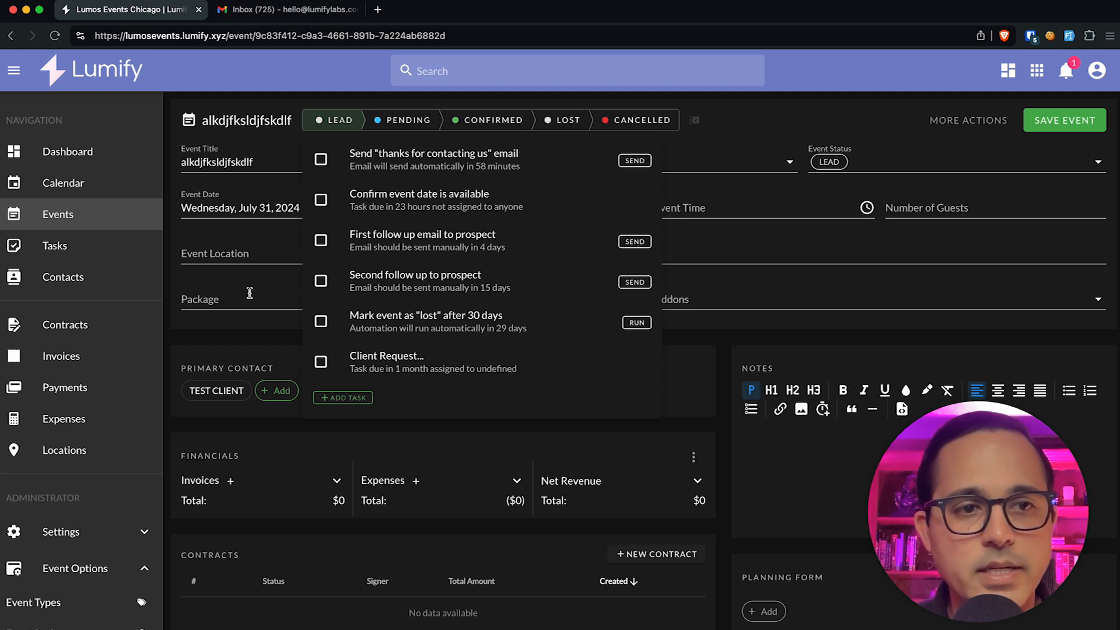
# Step: Close the task list and review the LEAD stage's six tasks
pyautogui.click(87, 247)
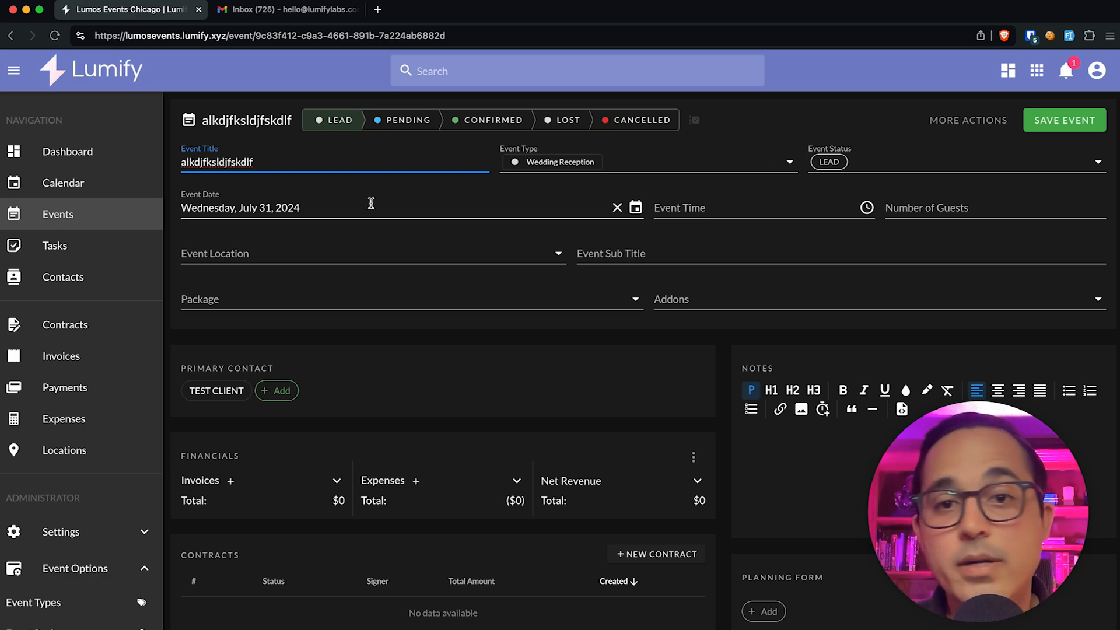
pyautogui.click(352, 119)
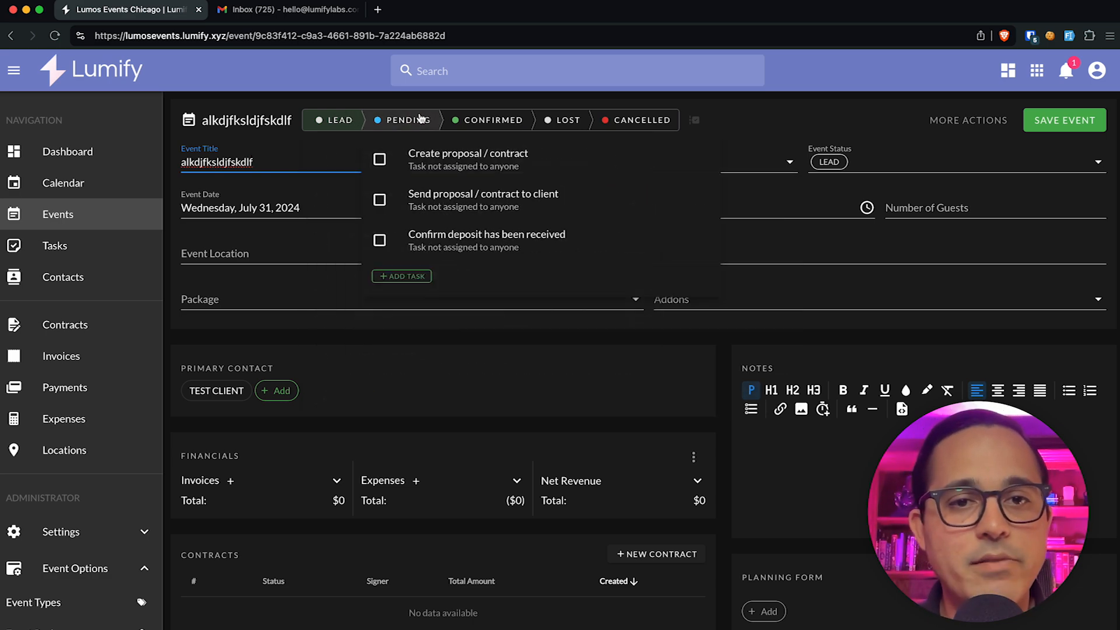
pyautogui.moveTo(375, 122)
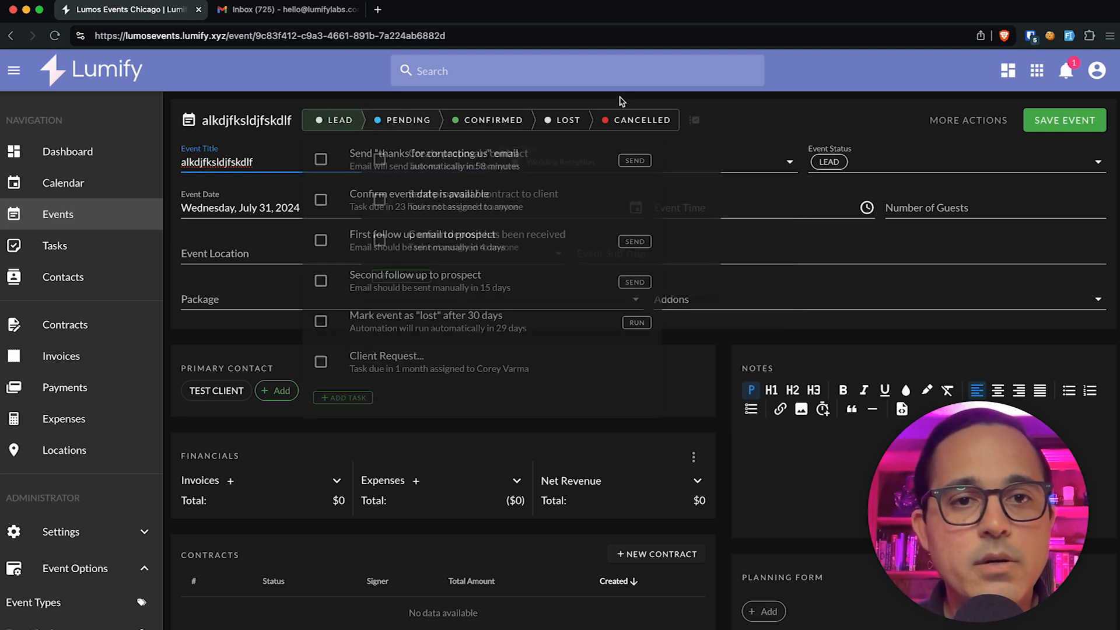
# Step: Switch the event to Default Task Workflow with 'Clear any manually added tasks' ticked
pyautogui.click(695, 121)
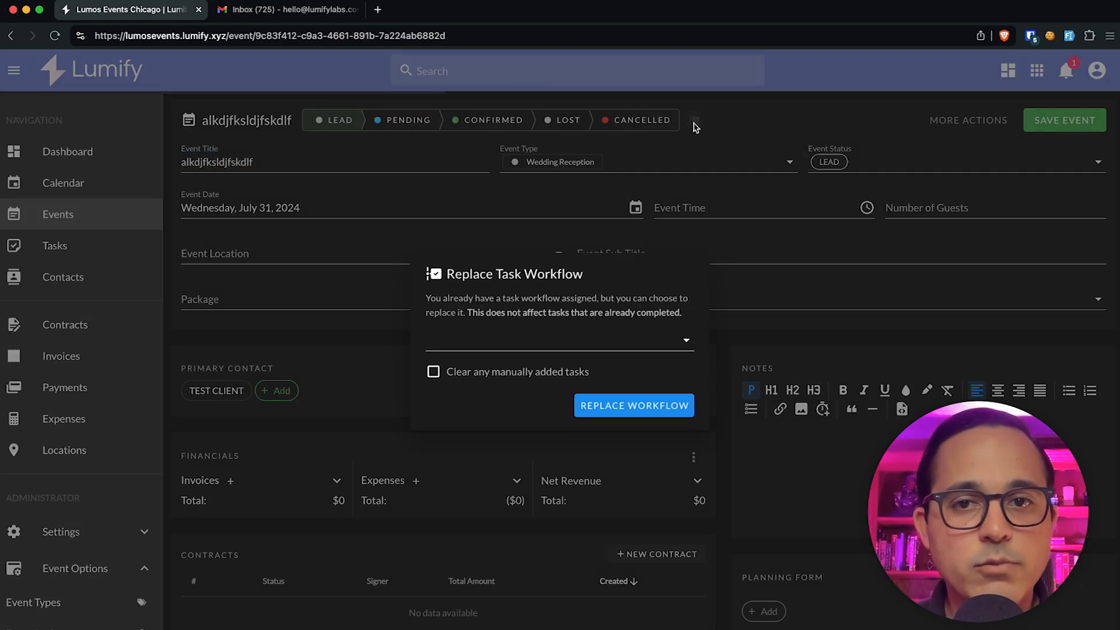
pyautogui.click(464, 346)
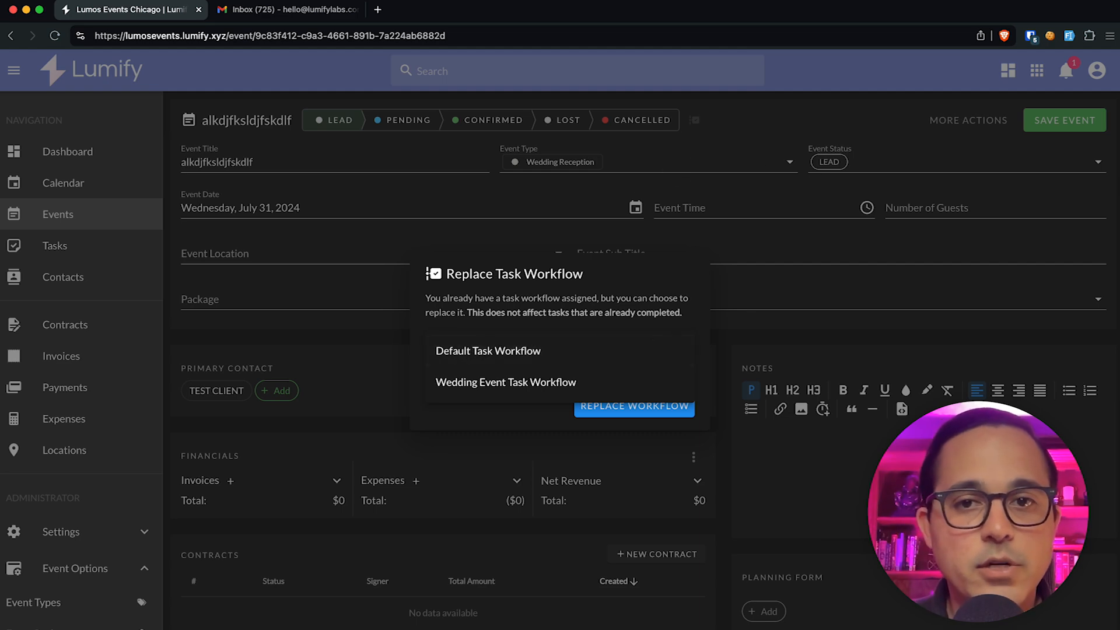
pyautogui.click(678, 173)
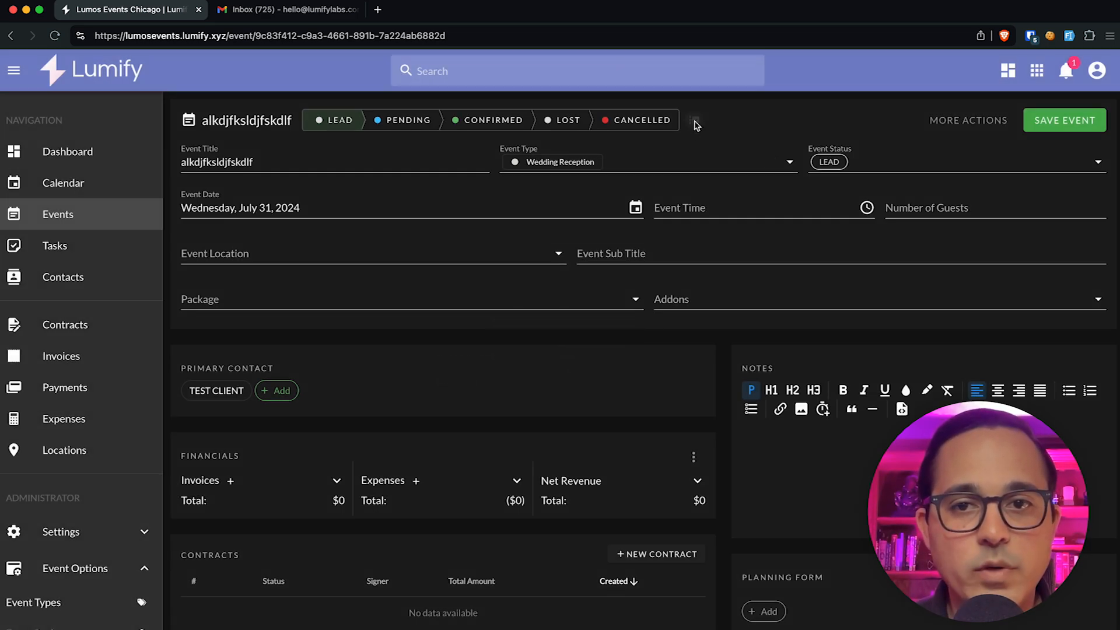
pyautogui.click(695, 121)
pyautogui.click(500, 336)
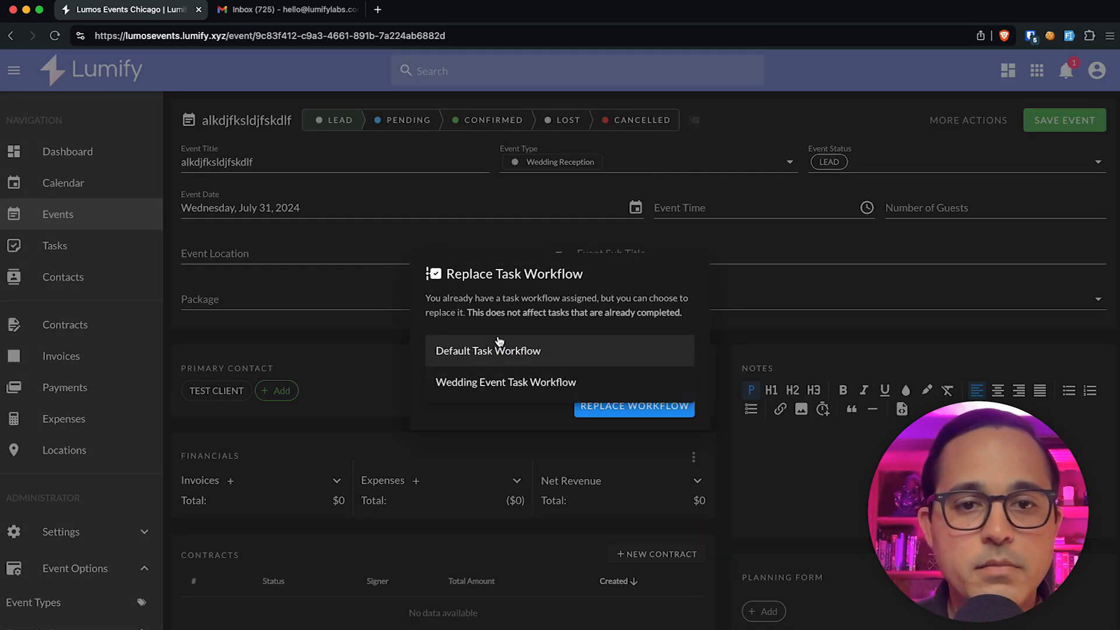
pyautogui.click(460, 357)
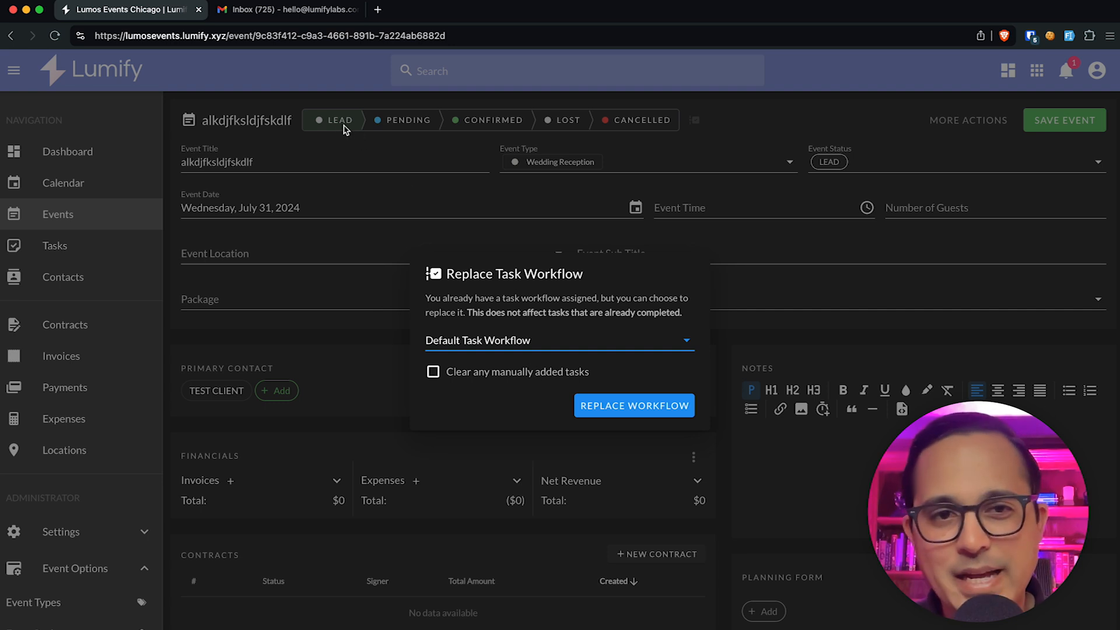
pyautogui.click(545, 377)
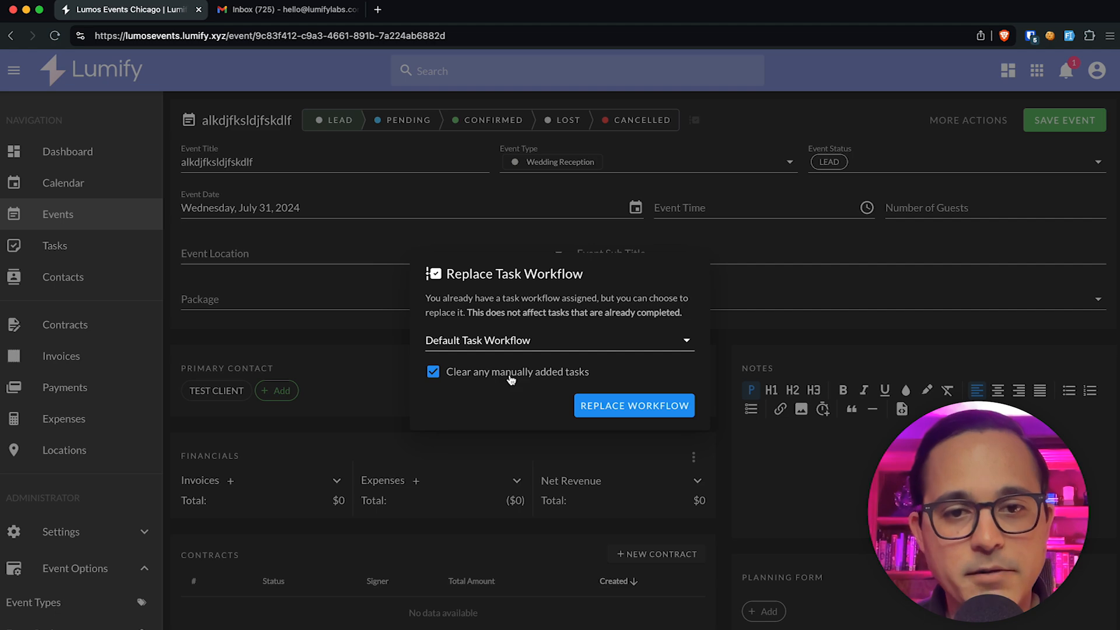
pyautogui.click(489, 372)
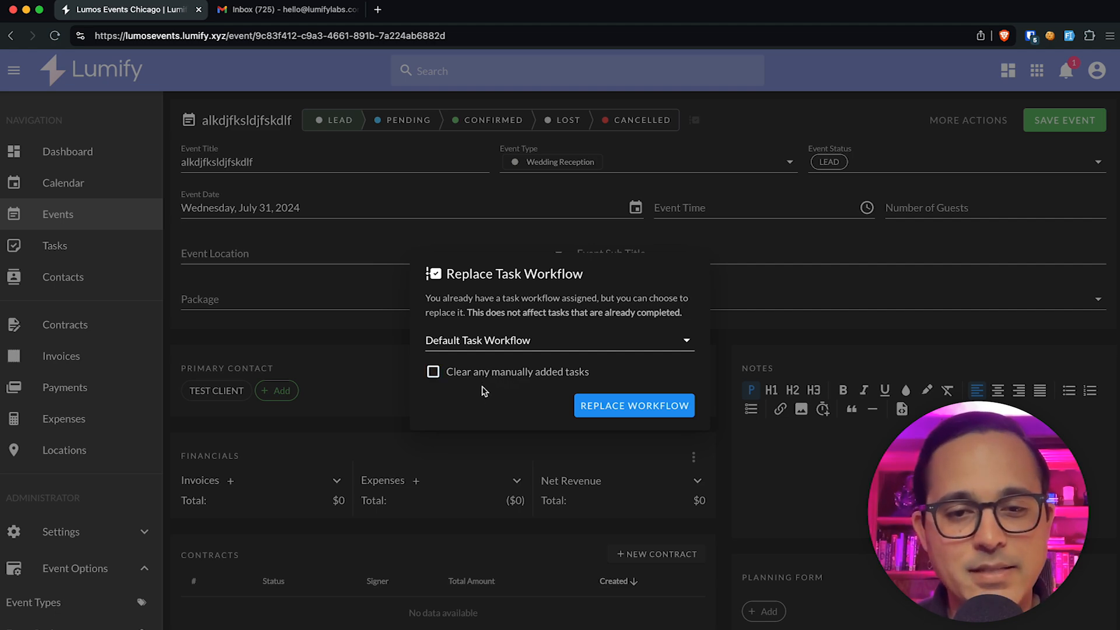
pyautogui.click(481, 374)
pyautogui.click(601, 405)
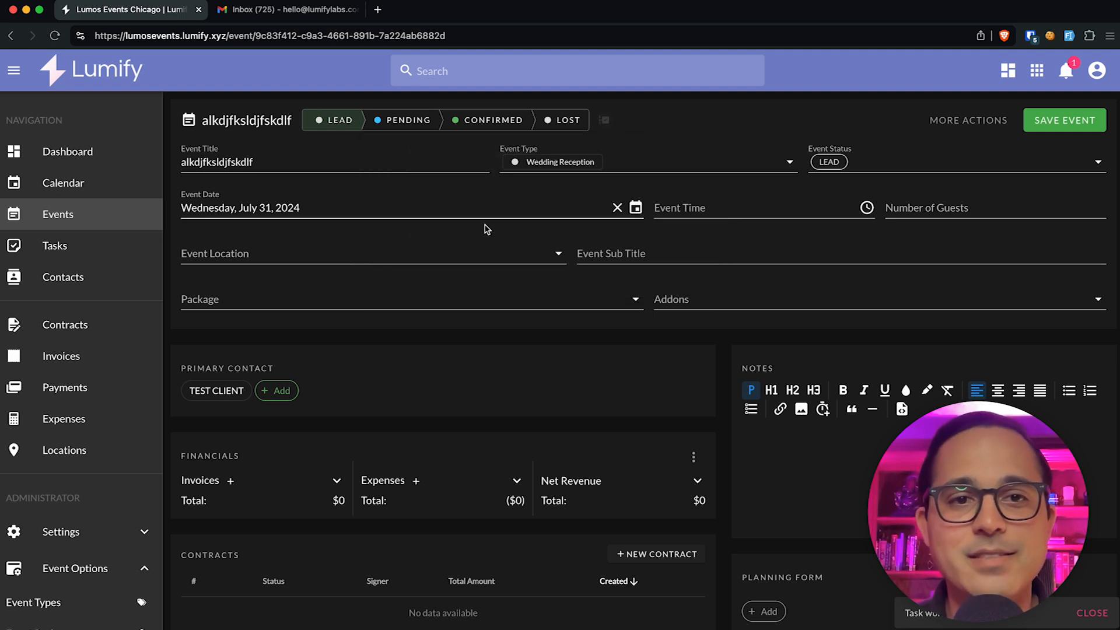
pyautogui.moveTo(339, 131)
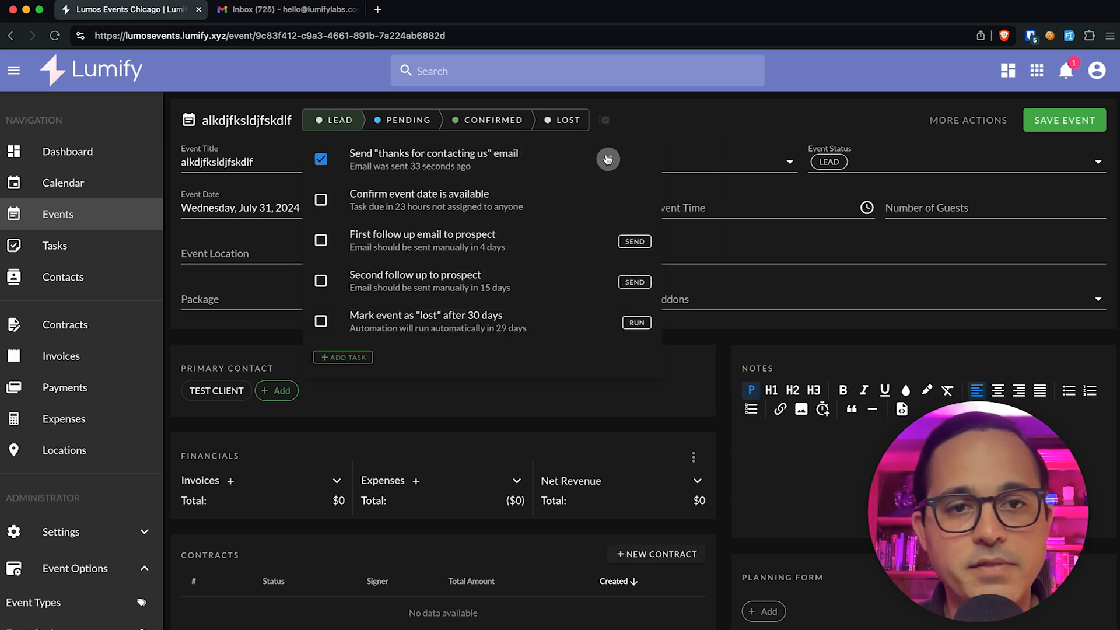
# Step: Add 'Also, it was so great to meet you at the ...' after the Calendly line and resend
pyautogui.click(607, 158)
pyautogui.scroll(-2, 501, 291)
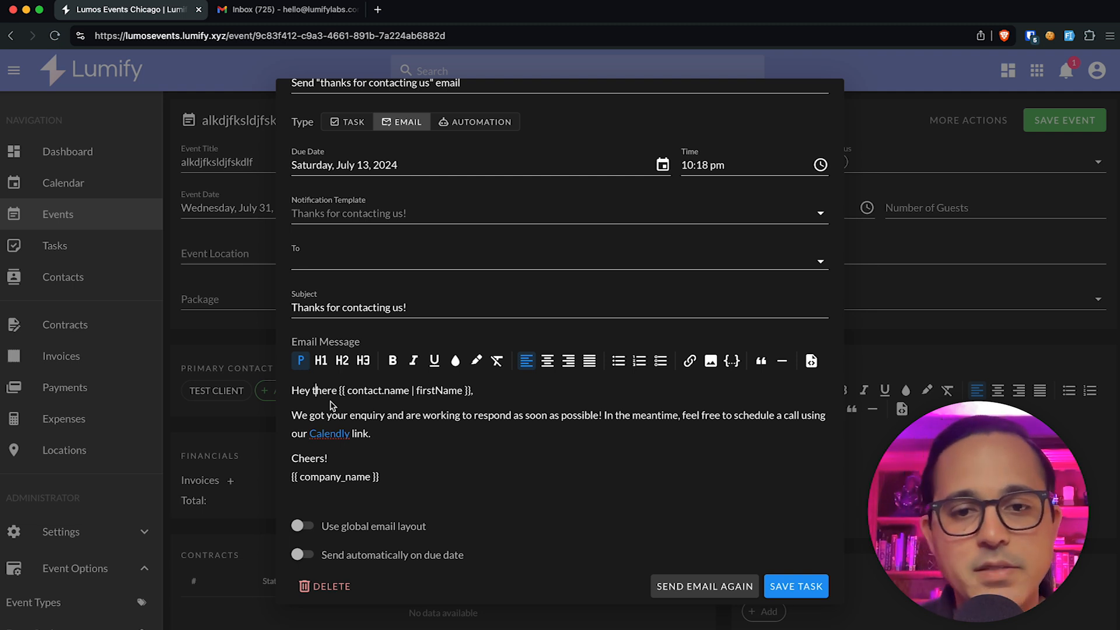
pyautogui.scroll(1, 388, 417)
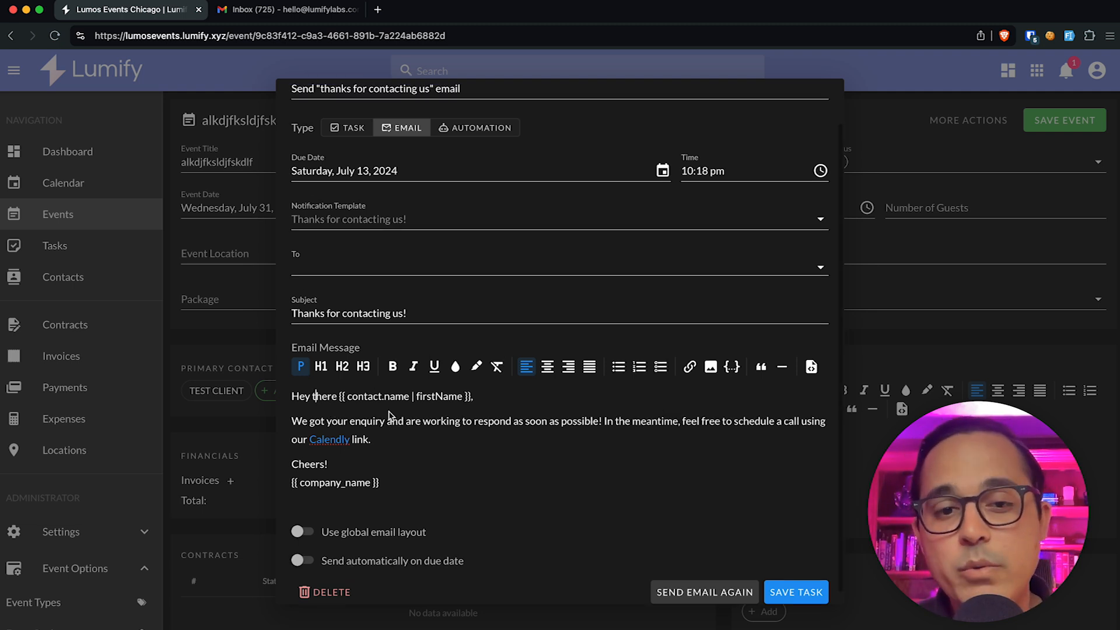
pyautogui.click(495, 407)
pyautogui.press('BackSpace')
pyautogui.press('Return')
pyautogui.press('BackSpace')
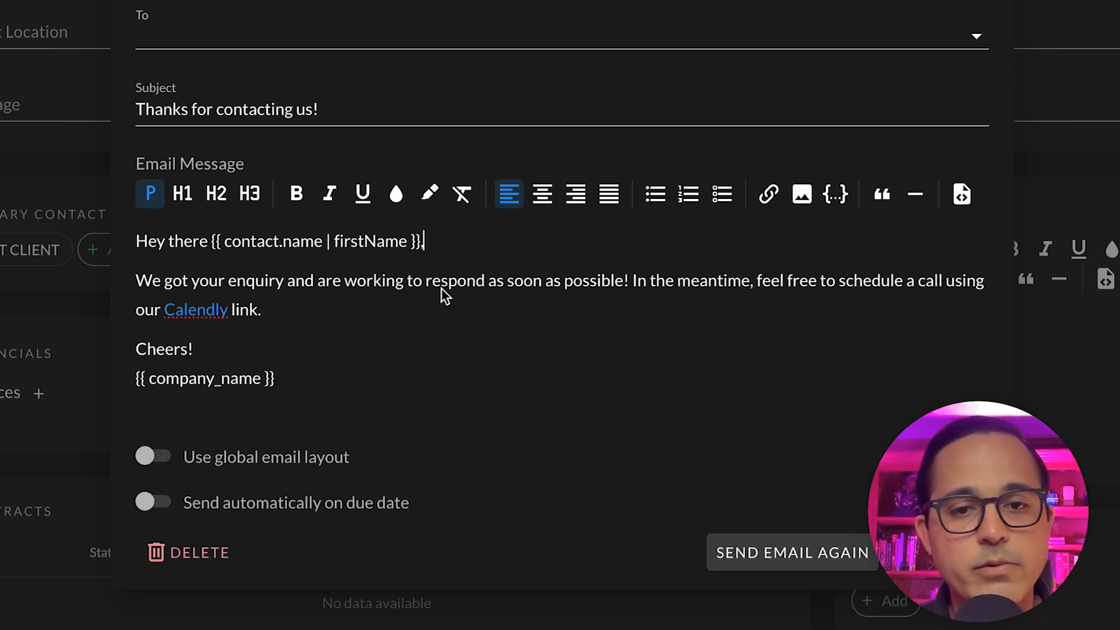
pyautogui.press('Return')
pyautogui.write('Also')
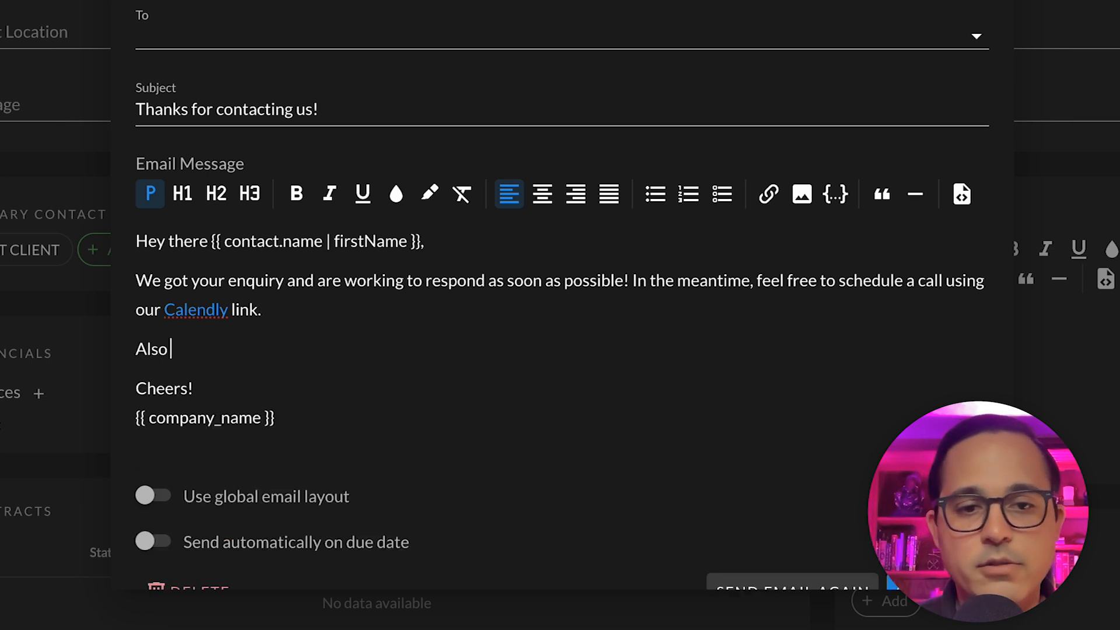
pyautogui.write(', it was so great')
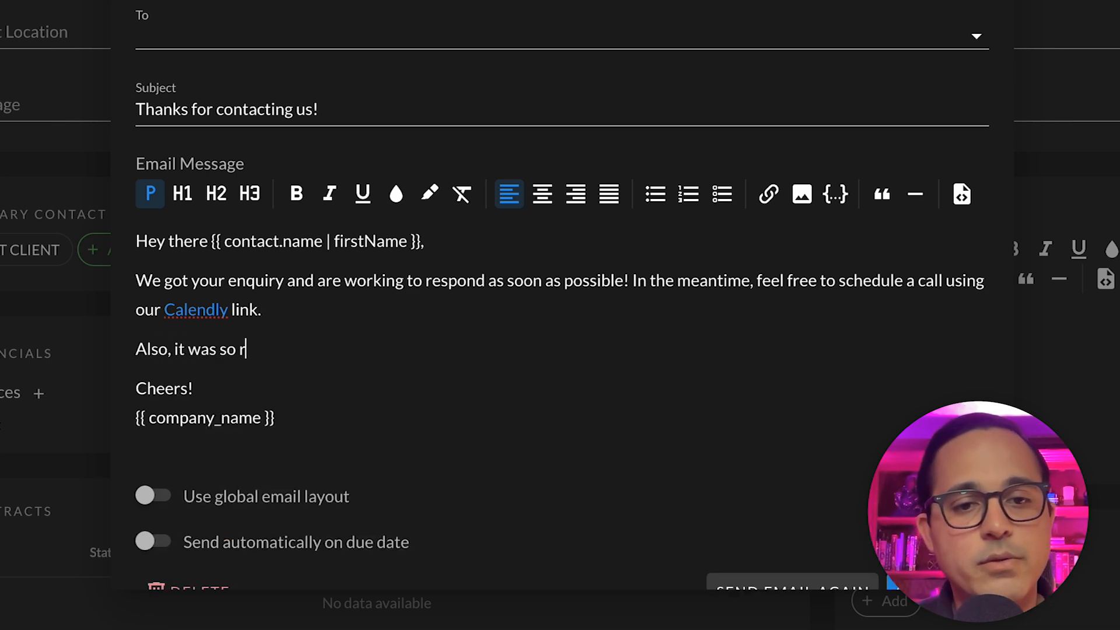
pyautogui.write(' to meet you')
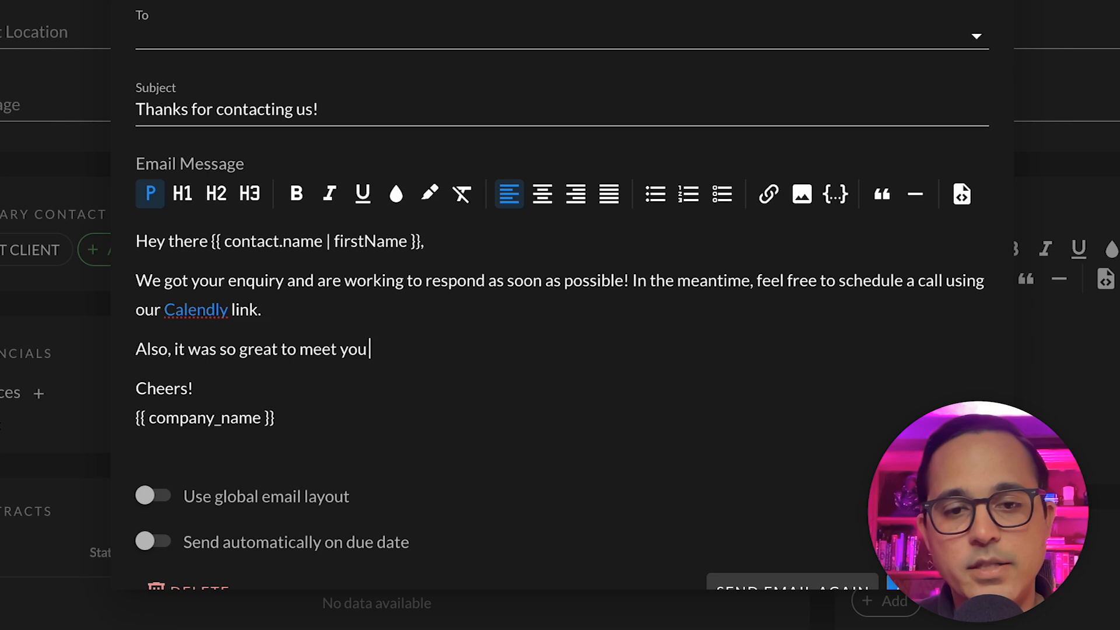
pyautogui.write(' at the ...')
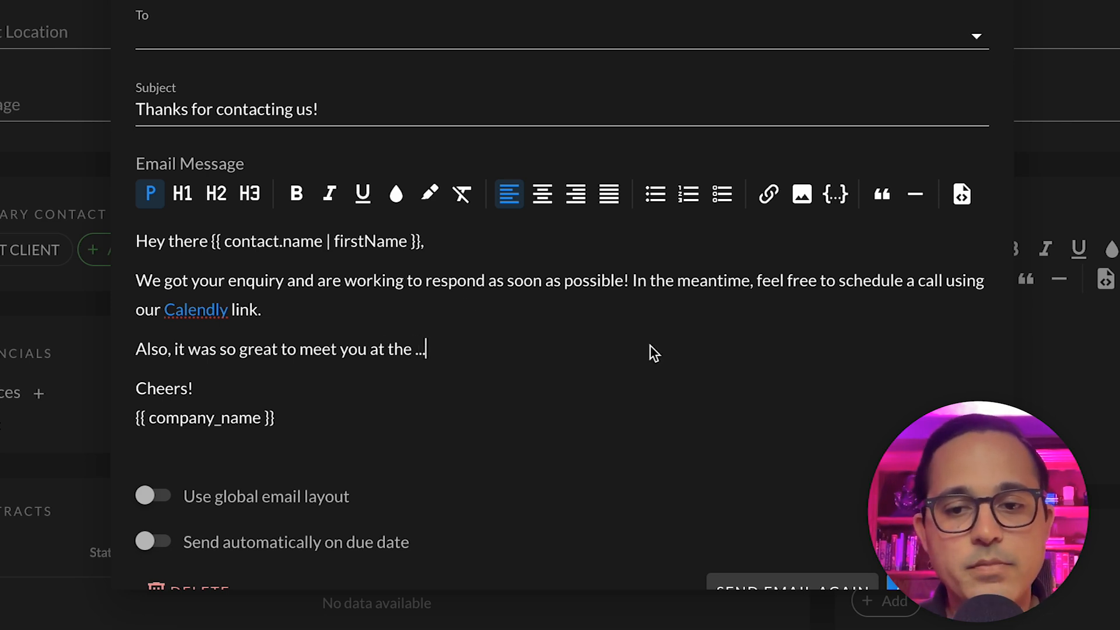
pyautogui.scroll(-1, 822, 408)
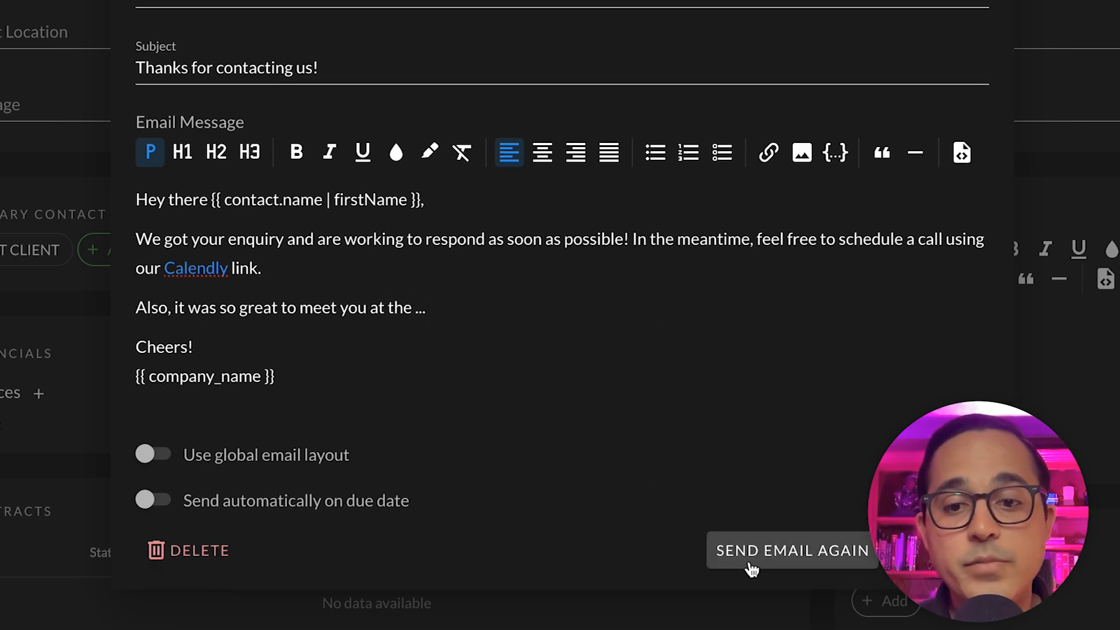
pyautogui.click(812, 552)
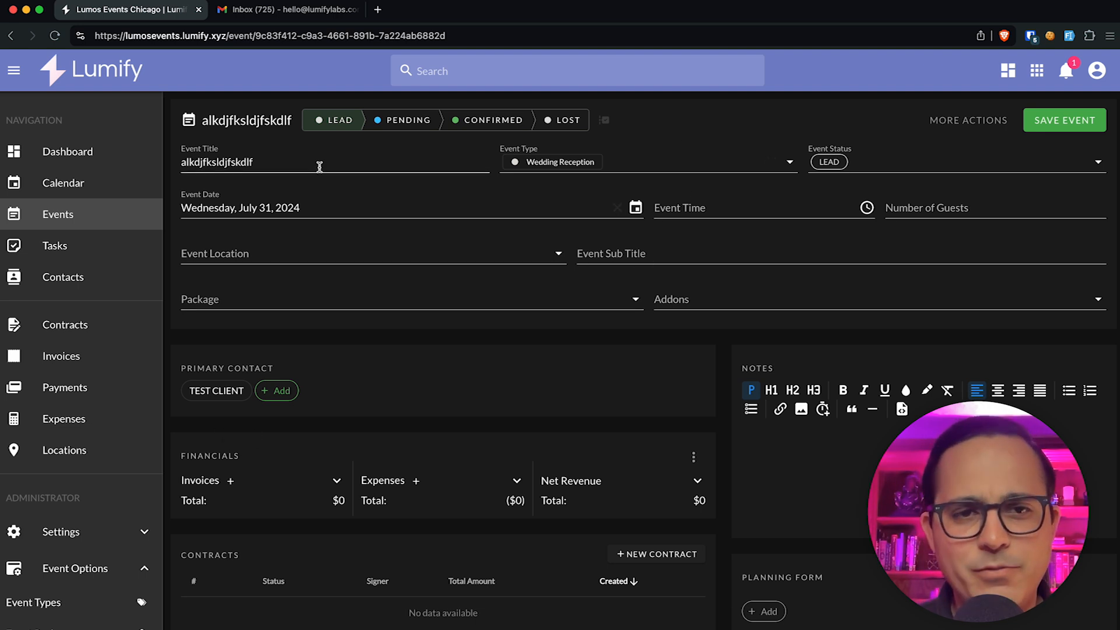
pyautogui.moveTo(461, 120)
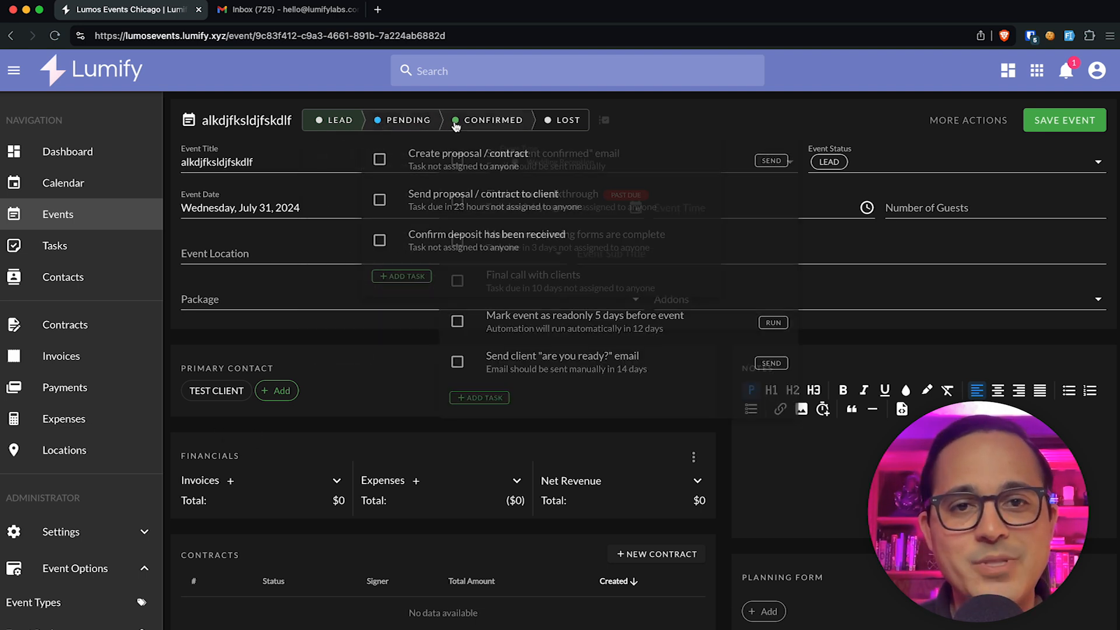
pyautogui.moveTo(550, 120)
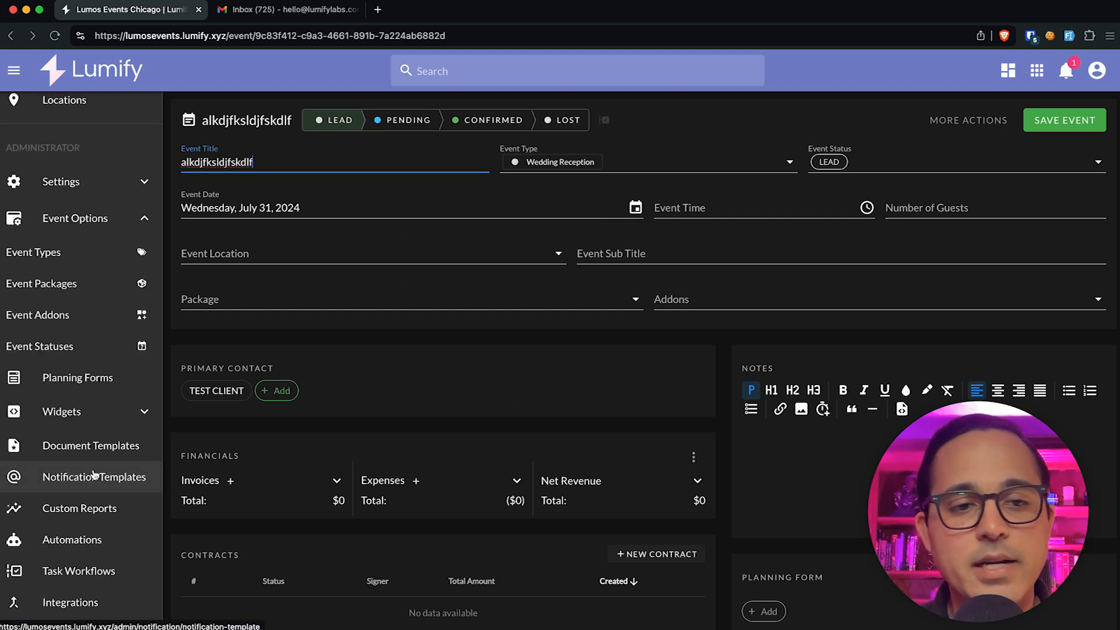
pyautogui.scroll(-2, 93, 473)
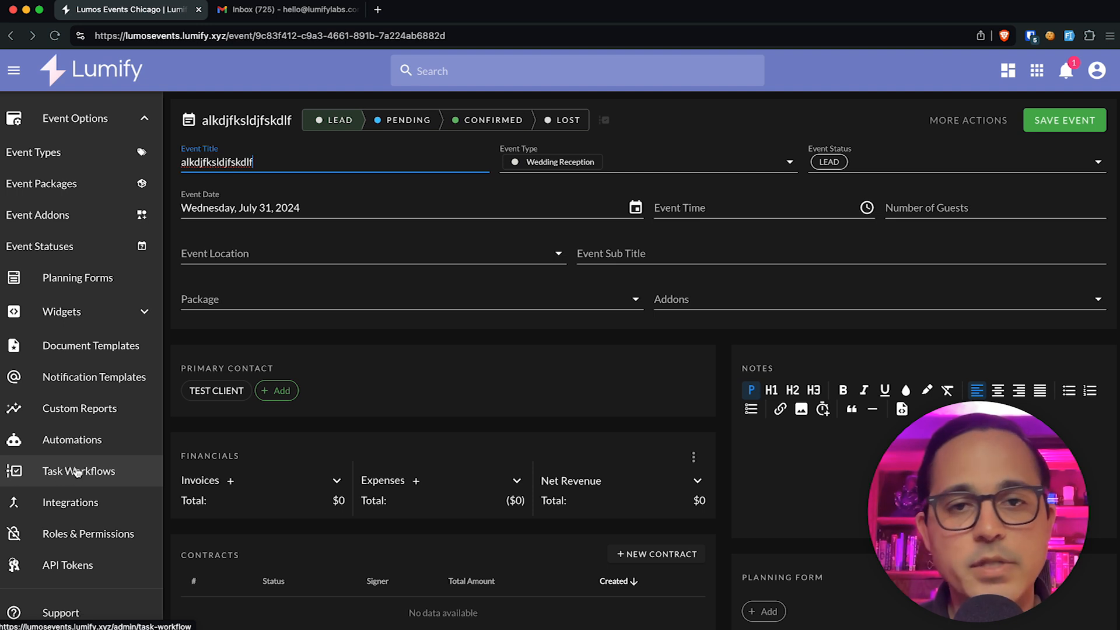
# Step: Export the Default Task Workflow as JSON to Downloads
pyautogui.click(77, 471)
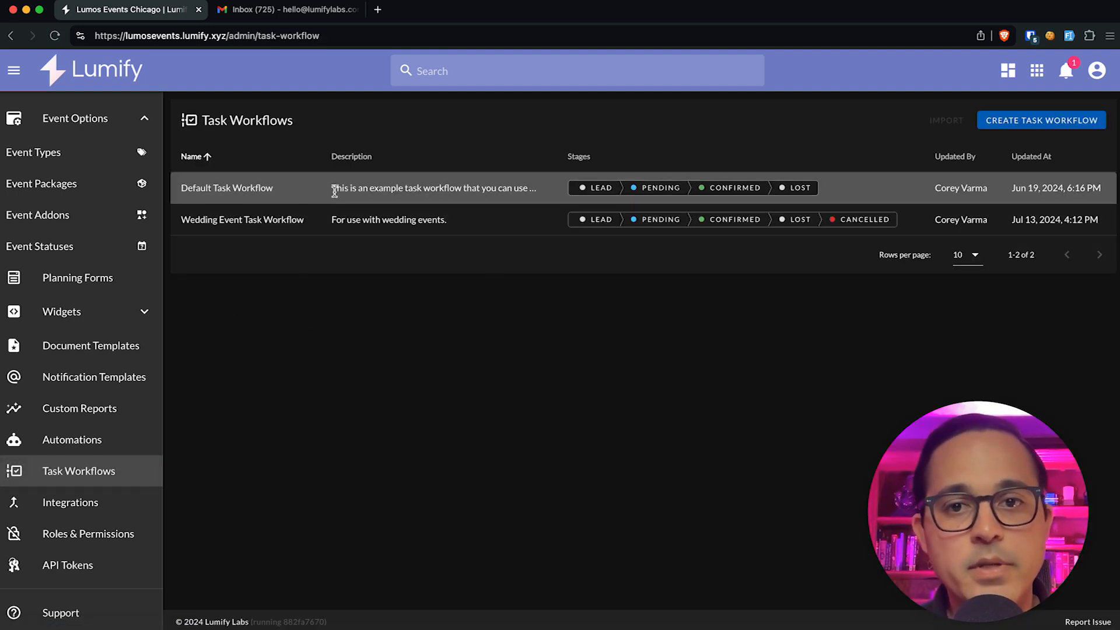
pyautogui.click(506, 189)
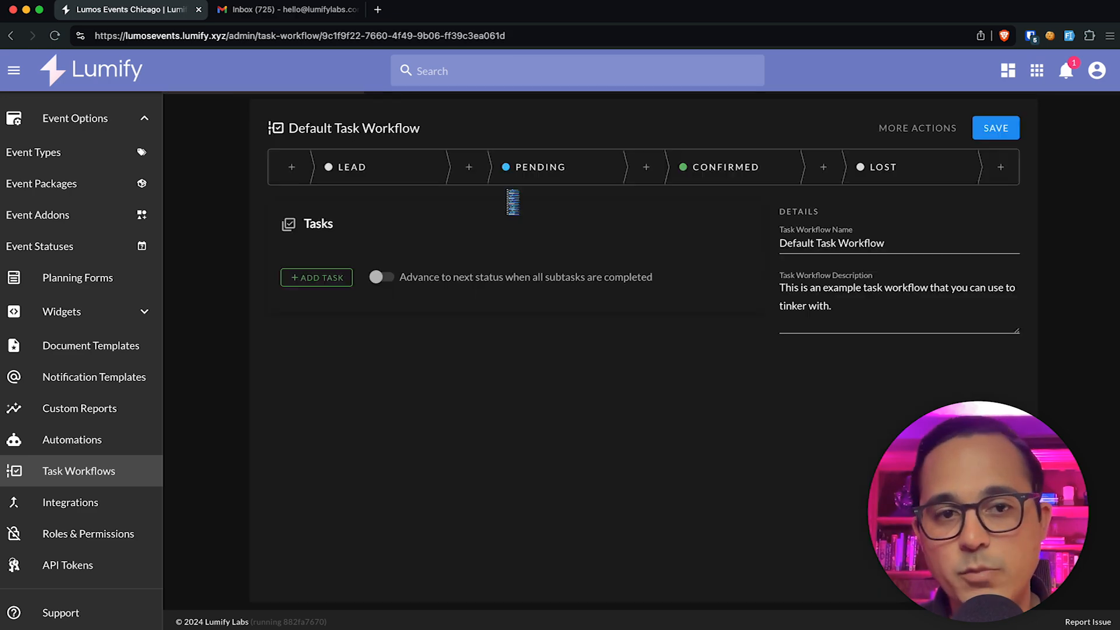
pyautogui.click(918, 128)
pyautogui.click(927, 187)
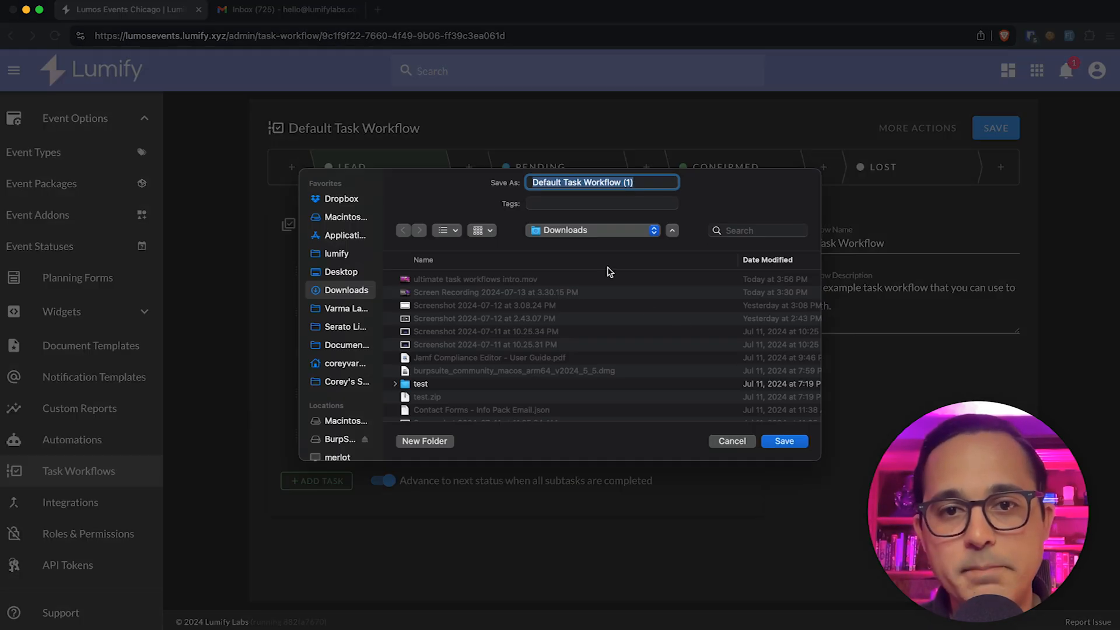
pyautogui.click(788, 450)
pyautogui.hscroll(-5, 551, 318)
# Step: Import 'Default Task Workflow (1).json' from Downloads as a new workflow
pyautogui.click(950, 121)
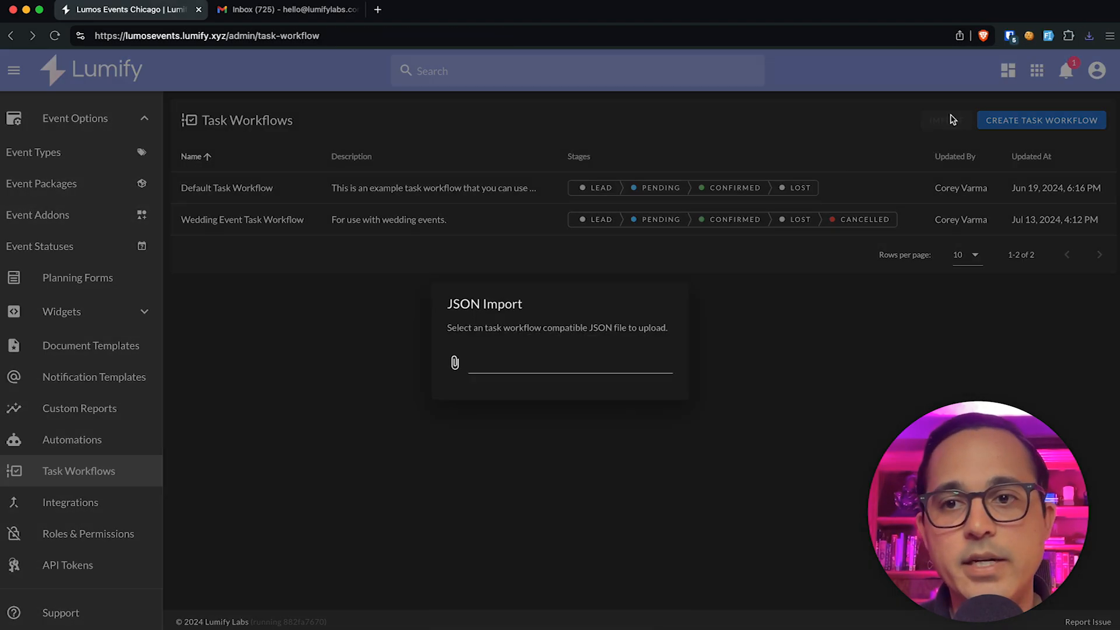
pyautogui.click(481, 367)
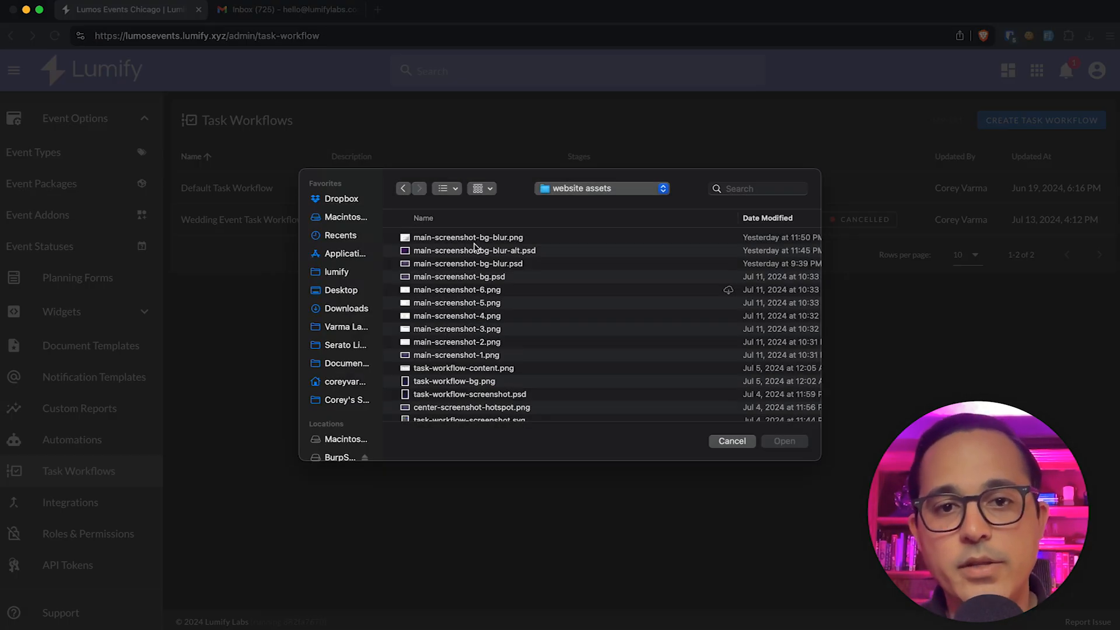
pyautogui.click(334, 312)
pyautogui.click(450, 238)
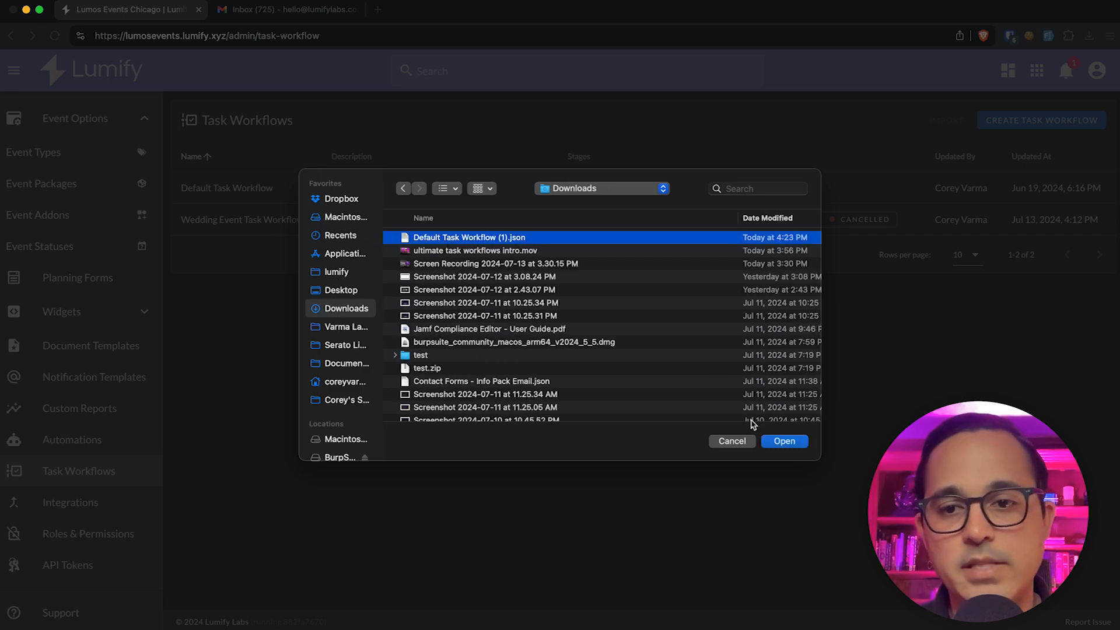
pyautogui.click(784, 441)
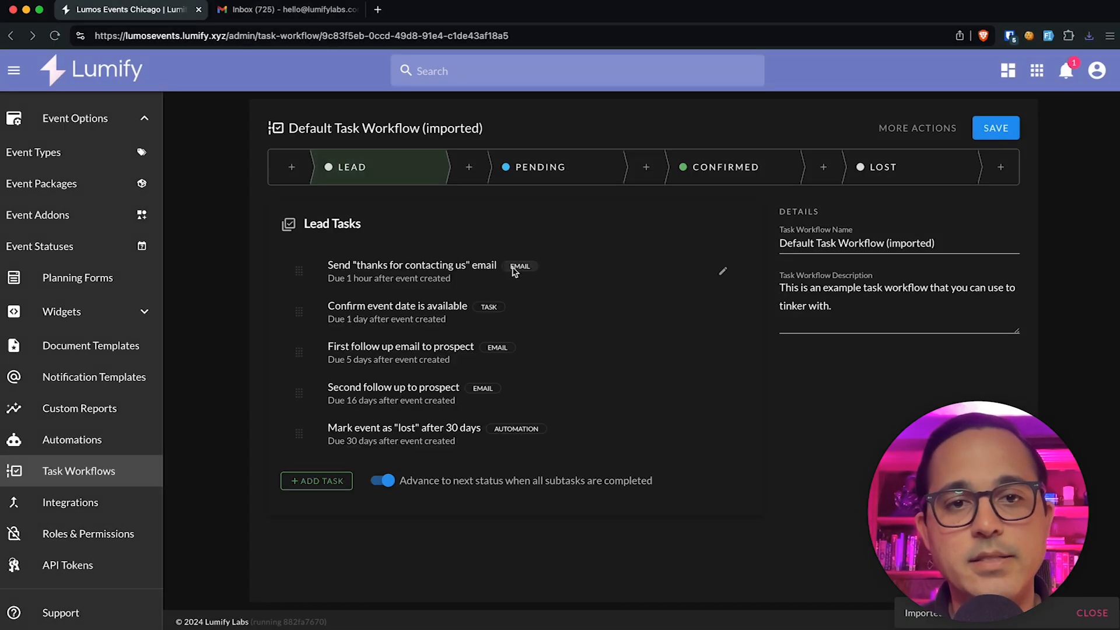